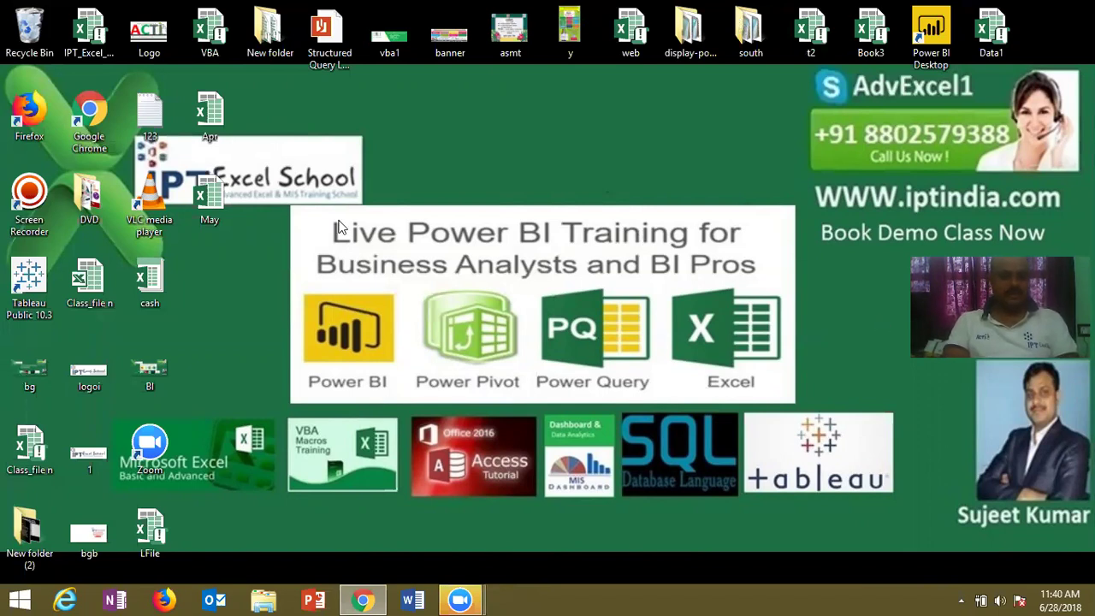
- Open the Class_file n workbook and bring up the Developer tab commands
{"action": "left_click", "coordinate": [84, 291]}
{"action": "double_click", "coordinate": [84, 292]}
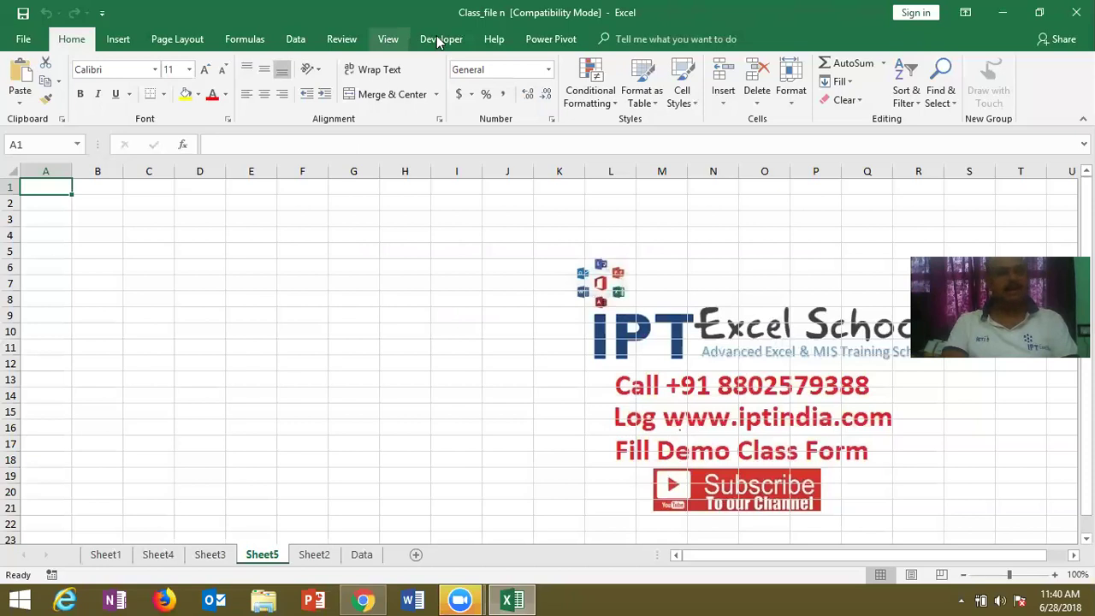
{"action": "left_click", "coordinate": [439, 39]}
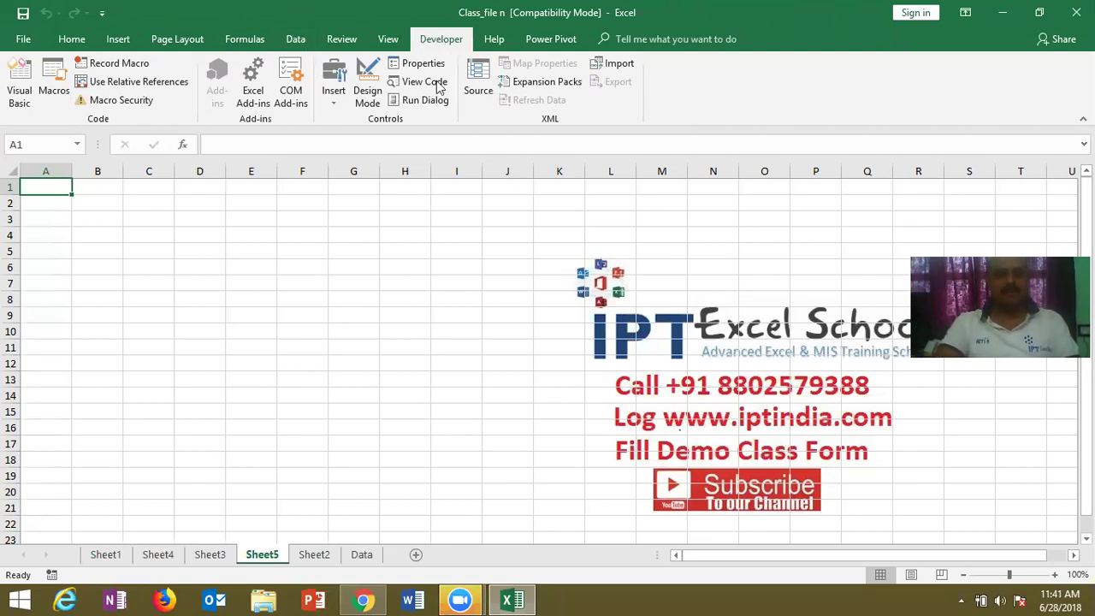
{"action": "left_click", "coordinate": [139, 249]}
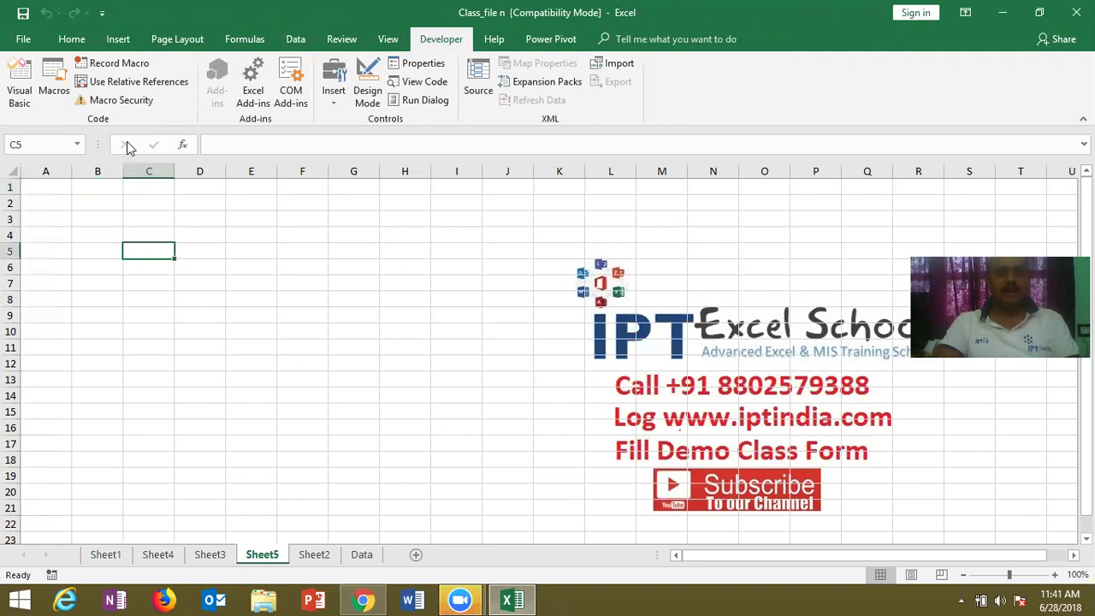
{"action": "left_click", "coordinate": [118, 100]}
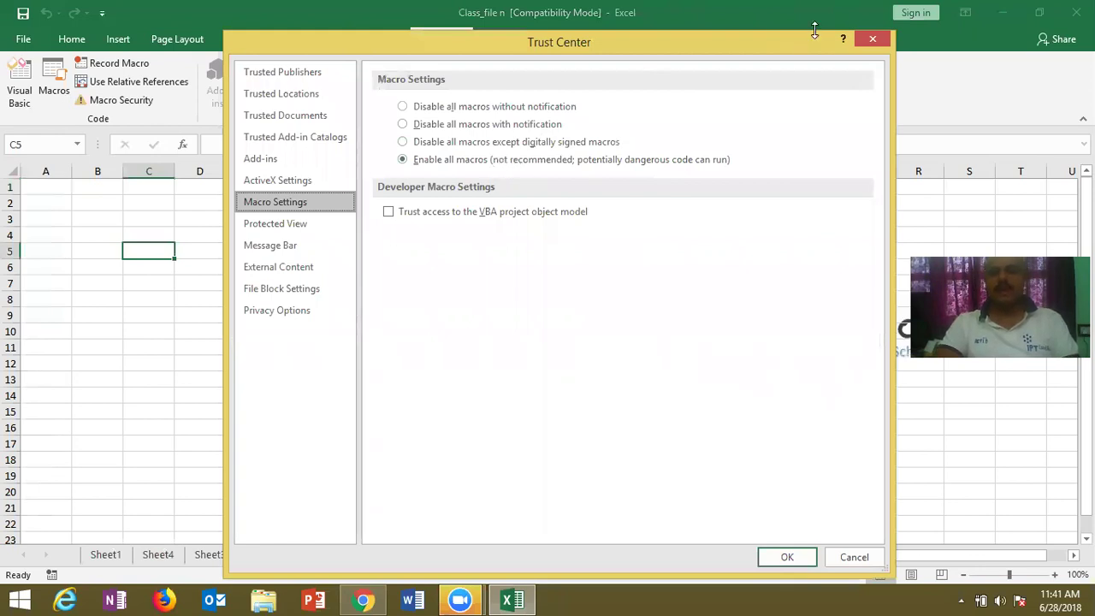
{"action": "left_click", "coordinate": [883, 48]}
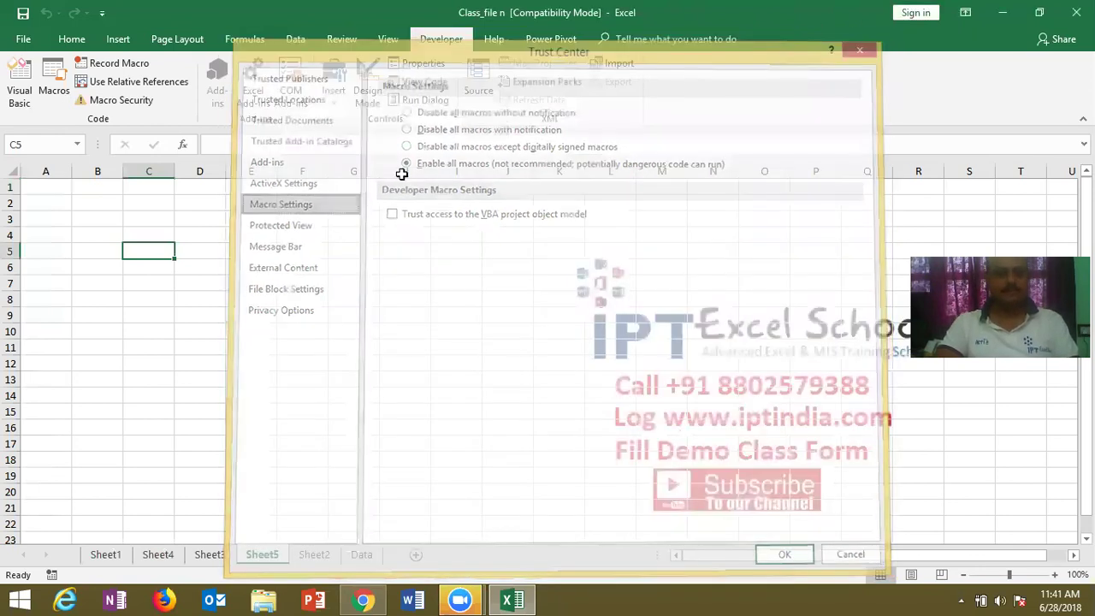
{"action": "left_click", "coordinate": [188, 235]}
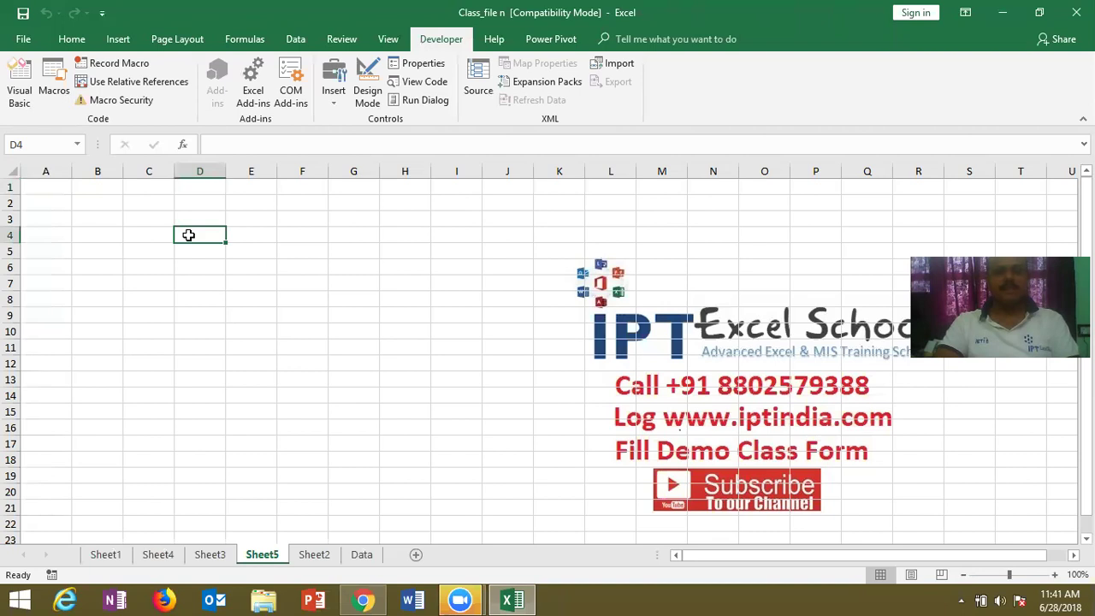
{"action": "left_click", "coordinate": [111, 213]}
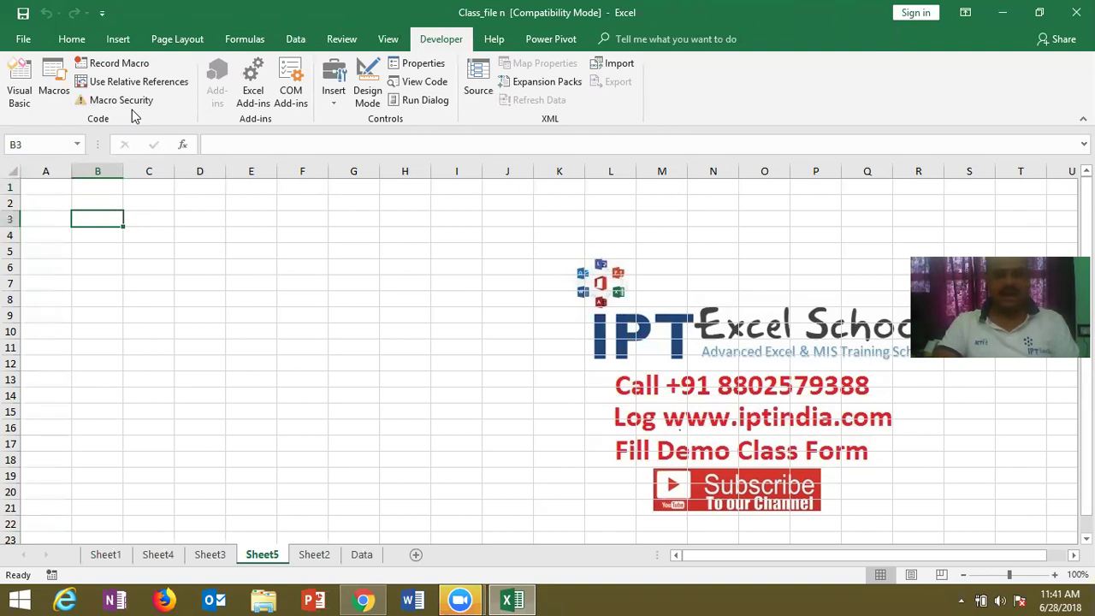
- Launch the Visual Basic editor, browse Sheet3 and Sheet1 (Data), and toggle to Excel and back with Alt+F11
{"action": "left_click", "coordinate": [30, 93]}
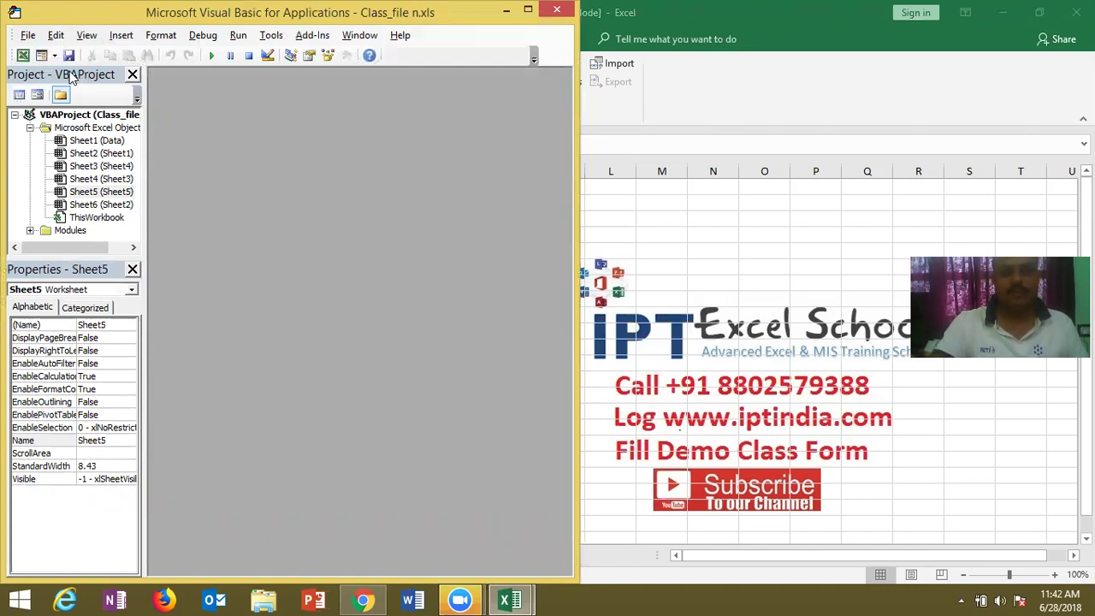
{"action": "left_click", "coordinate": [86, 166]}
{"action": "left_click", "coordinate": [91, 142]}
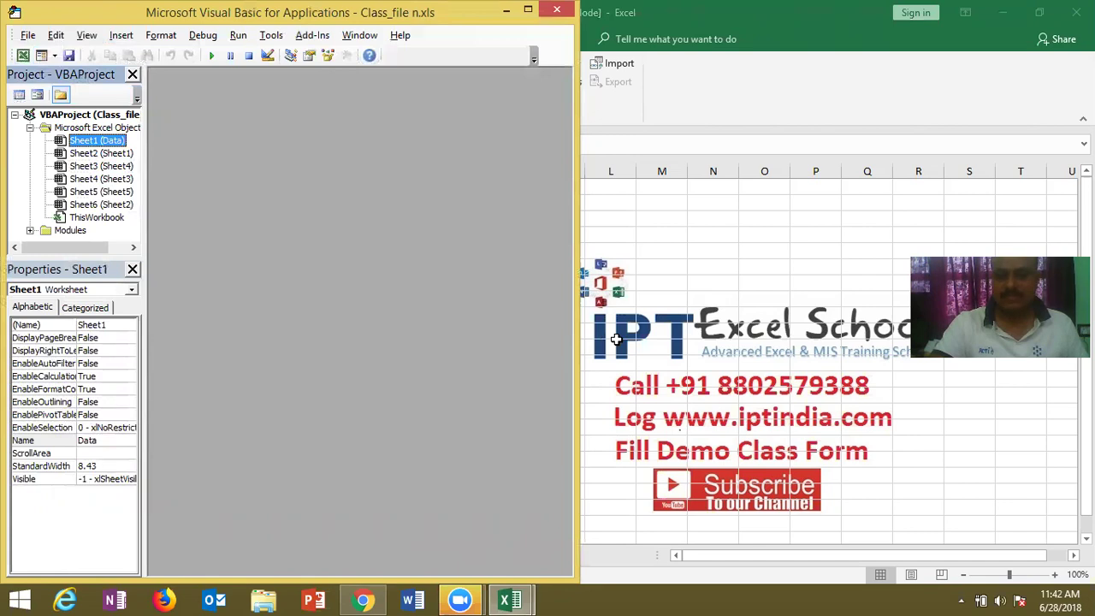
{"action": "key", "text": "alt+F11"}
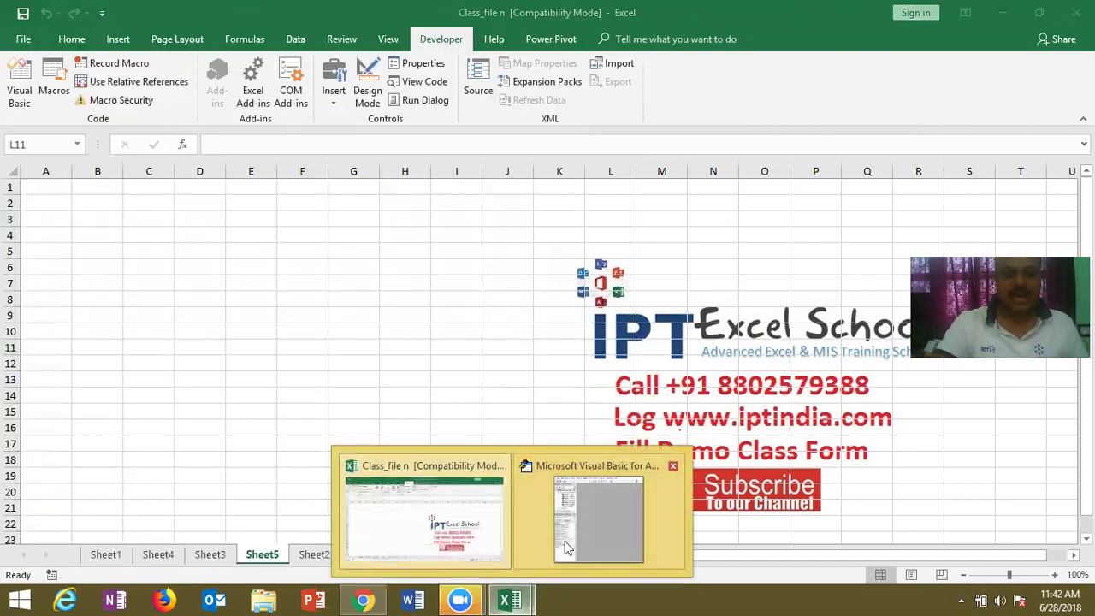
{"action": "mouse_move", "coordinate": [510, 601]}
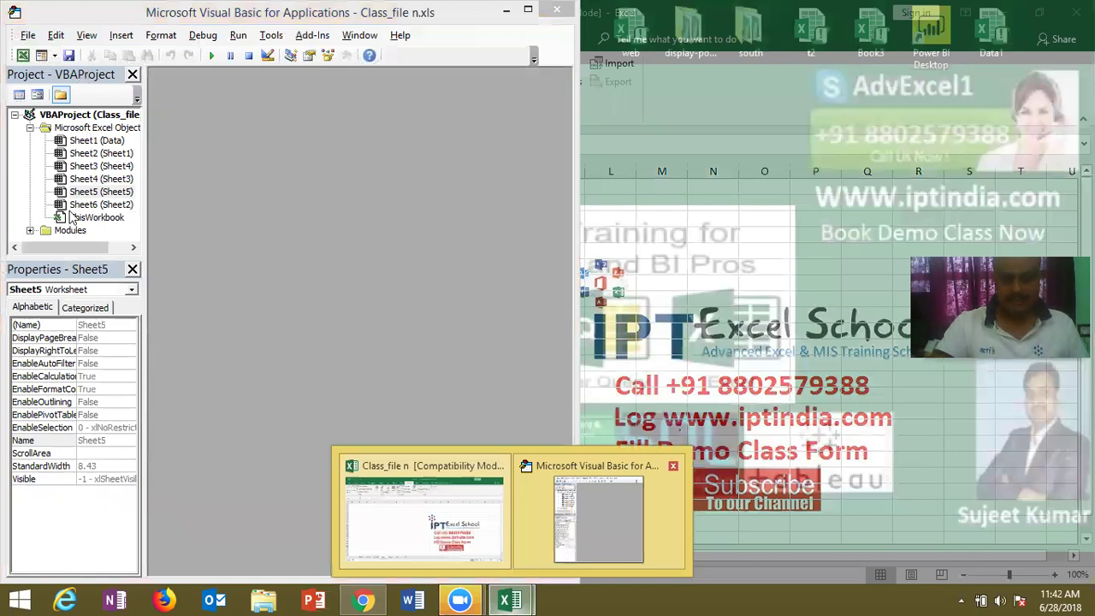
{"action": "key", "text": "alt+F11"}
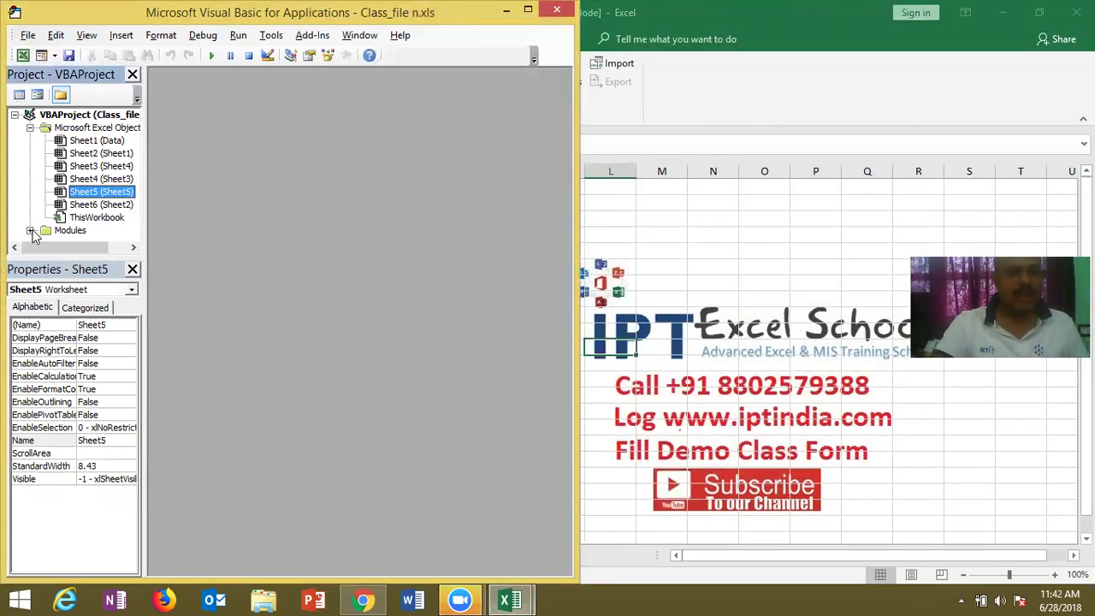
- Expand and collapse the Modules folder, then open the code window of Sheet1 (Data)
{"action": "left_click", "coordinate": [31, 230]}
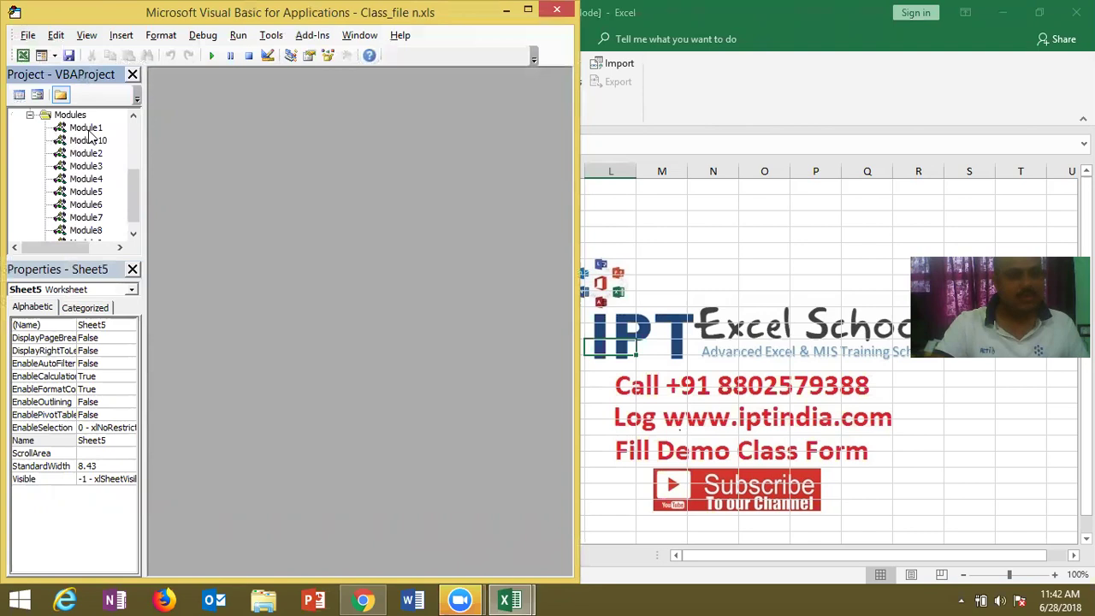
{"action": "left_click", "coordinate": [30, 115]}
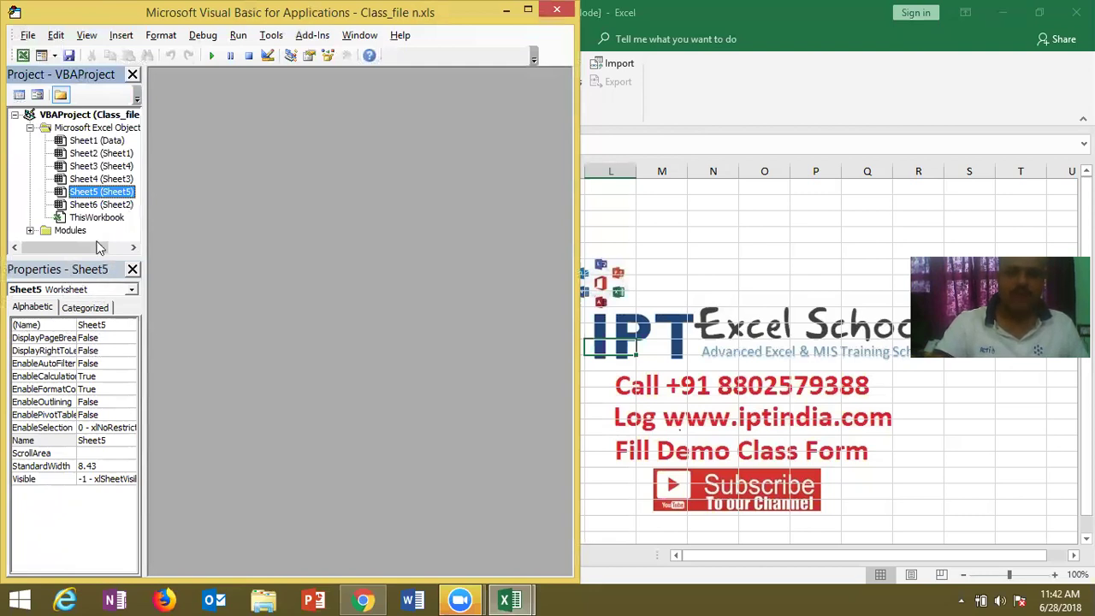
{"action": "left_click", "coordinate": [94, 181]}
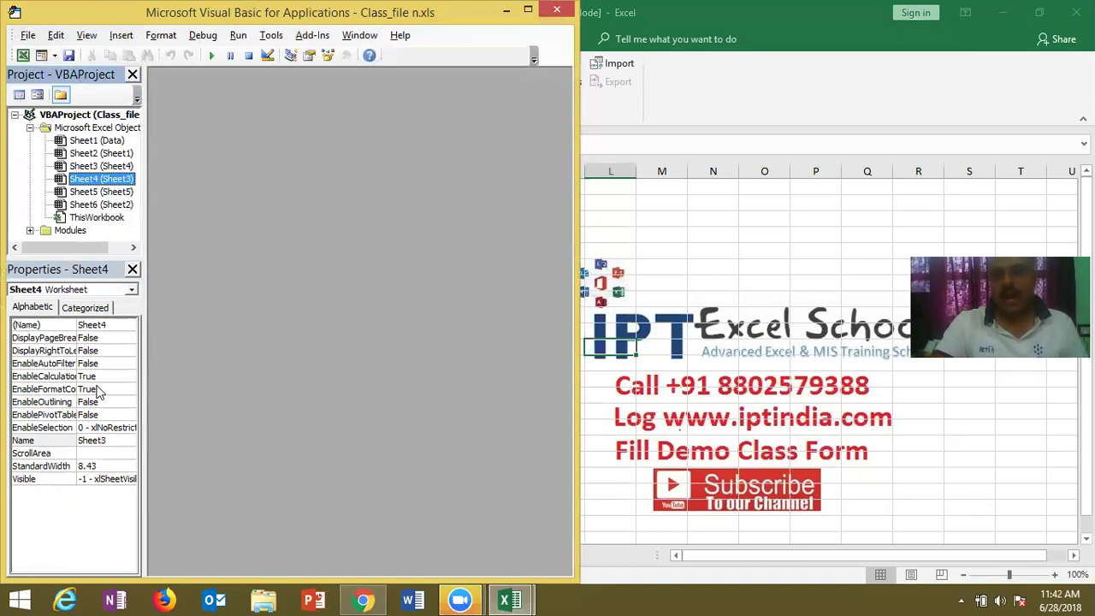
{"action": "double_click", "coordinate": [97, 142]}
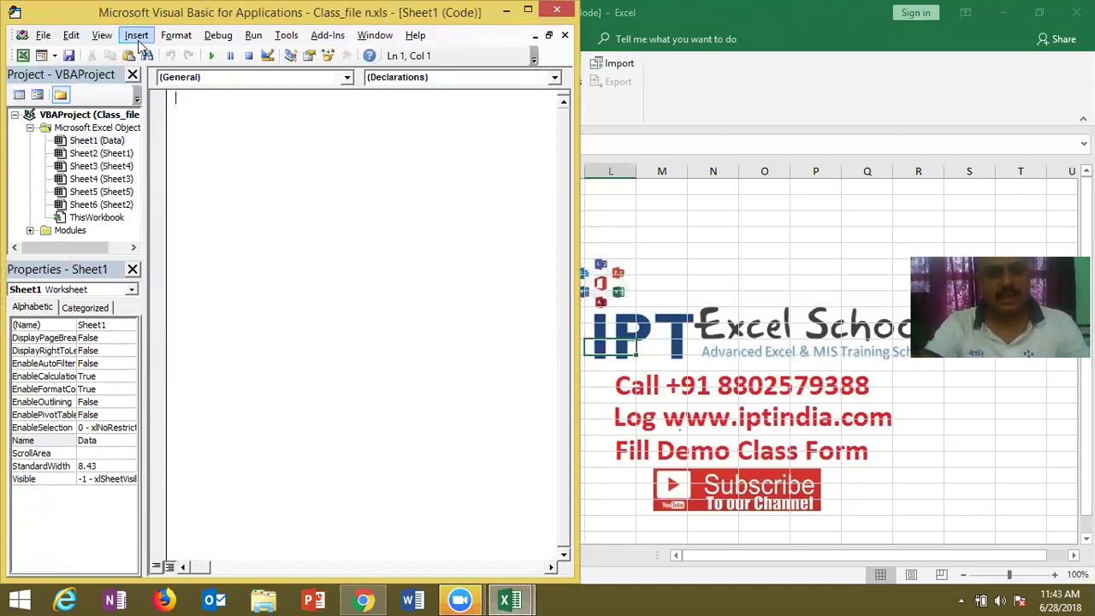
- Insert a new standard module, Module11, from the Insert menu
{"action": "left_click", "coordinate": [136, 37]}
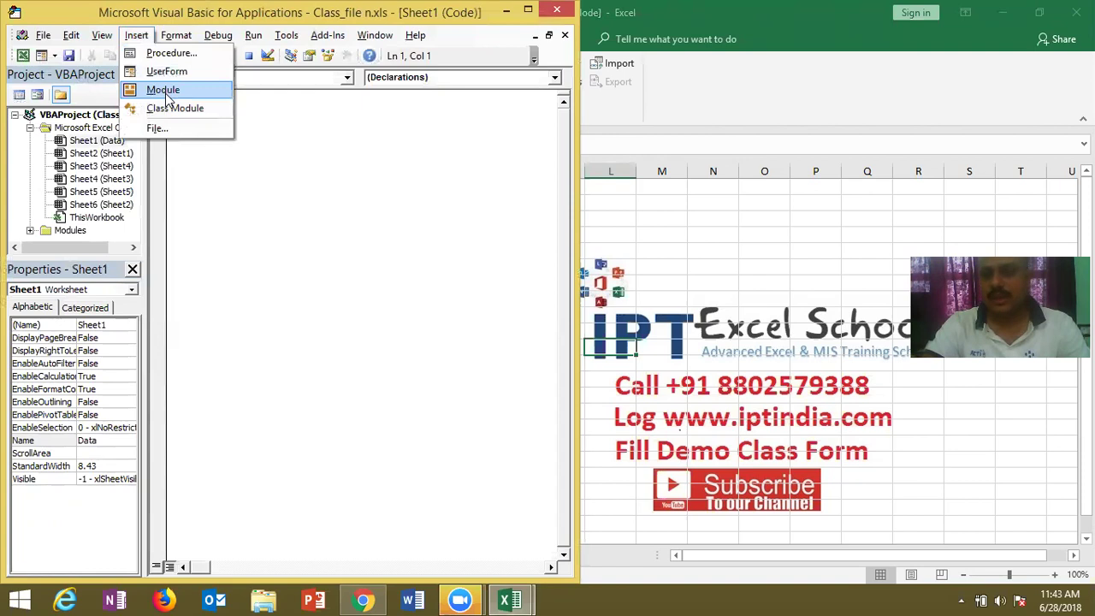
{"action": "left_click", "coordinate": [168, 91]}
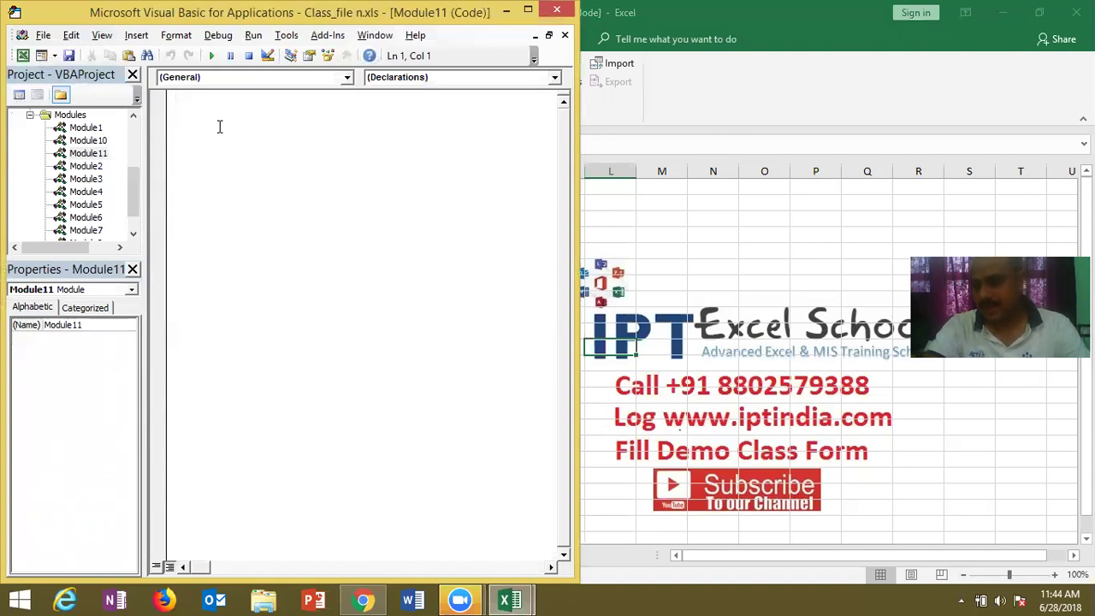
- Write the procedure line 'sub test today', discarding earlier 'sub' and 'public sub' attempts
{"action": "type", "text": "sub"}
{"action": "key", "text": "BackSpace"}
{"action": "key", "text": "BackSpace"}
{"action": "key", "text": "BackSpace"}
{"action": "type", "text": "public sub"}
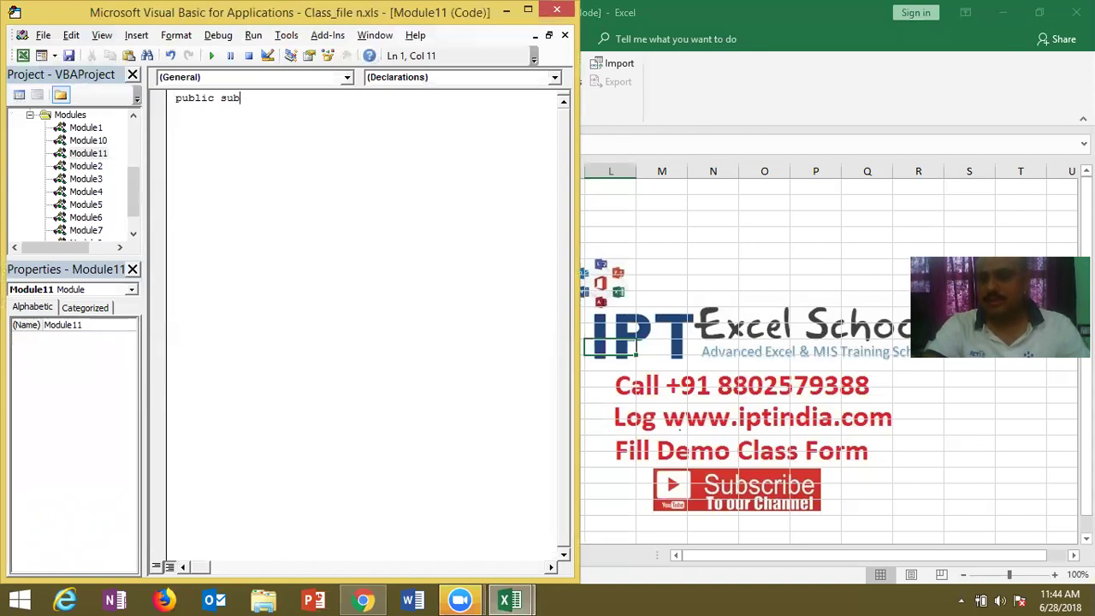
{"action": "key", "text": "BackSpace"}
{"action": "key", "text": "BackSpace"}
{"action": "key", "text": "BackSpace"}
{"action": "key", "text": "BackSpace"}
{"action": "key", "text": "BackSpace"}
{"action": "key", "text": "BackSpace"}
{"action": "key", "text": "BackSpace"}
{"action": "key", "text": "BackSpace"}
{"action": "key", "text": "BackSpace"}
{"action": "type", "text": "sub "}
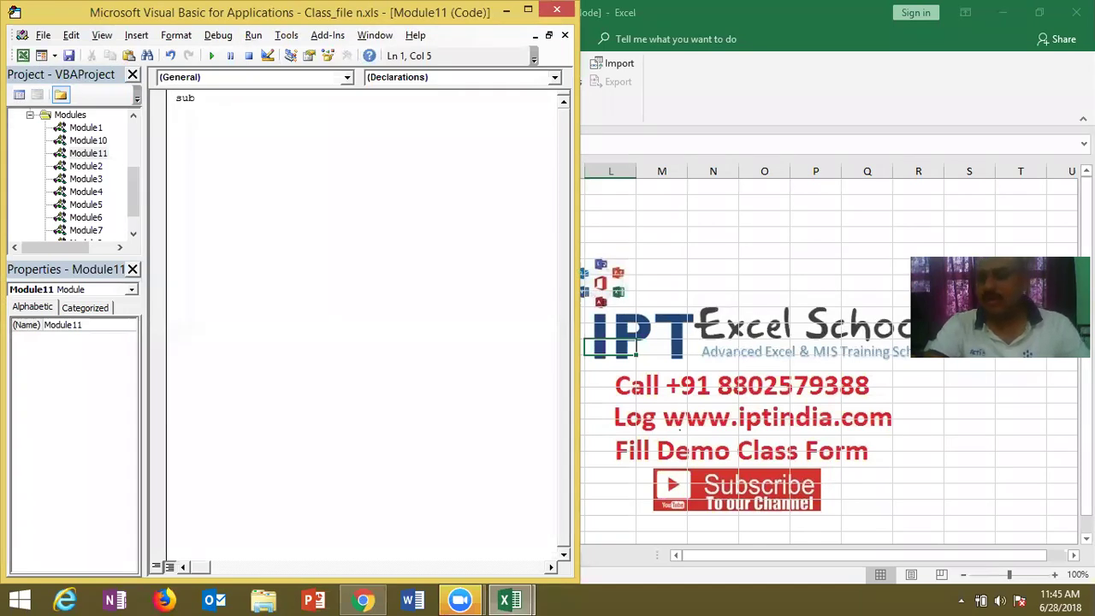
{"action": "type", "text": "t"}
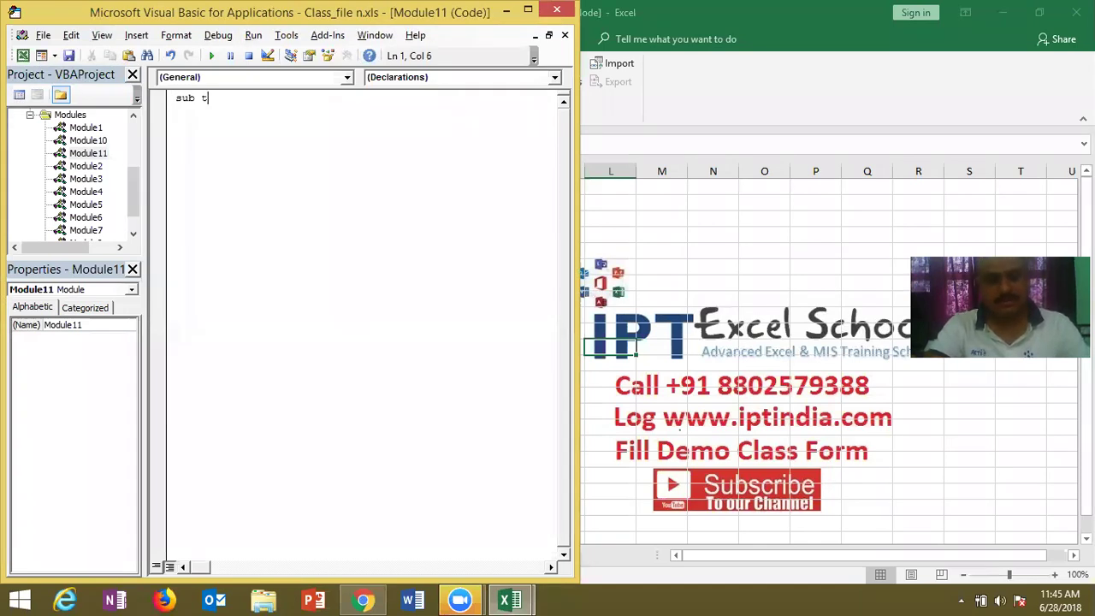
{"action": "type", "text": "est today"}
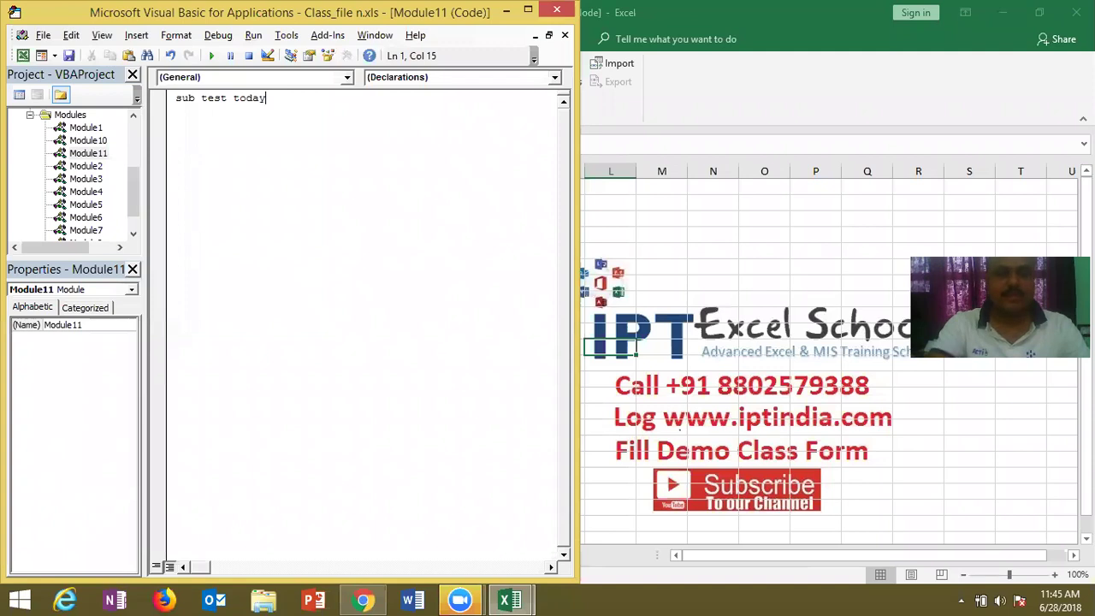
- Join the name with an underscore and add () so Sub test_today() gets its End Sub
{"action": "left_click", "coordinate": [233, 99]}
{"action": "left_click_drag", "start_coordinate": [233, 98], "coordinate": [228, 98]}
{"action": "key", "text": "Delete"}
{"action": "key", "text": "BackSpace"}
{"action": "type", "text": "_"}
{"action": "key", "text": "BackSpace"}
{"action": "type", "text": "_"}
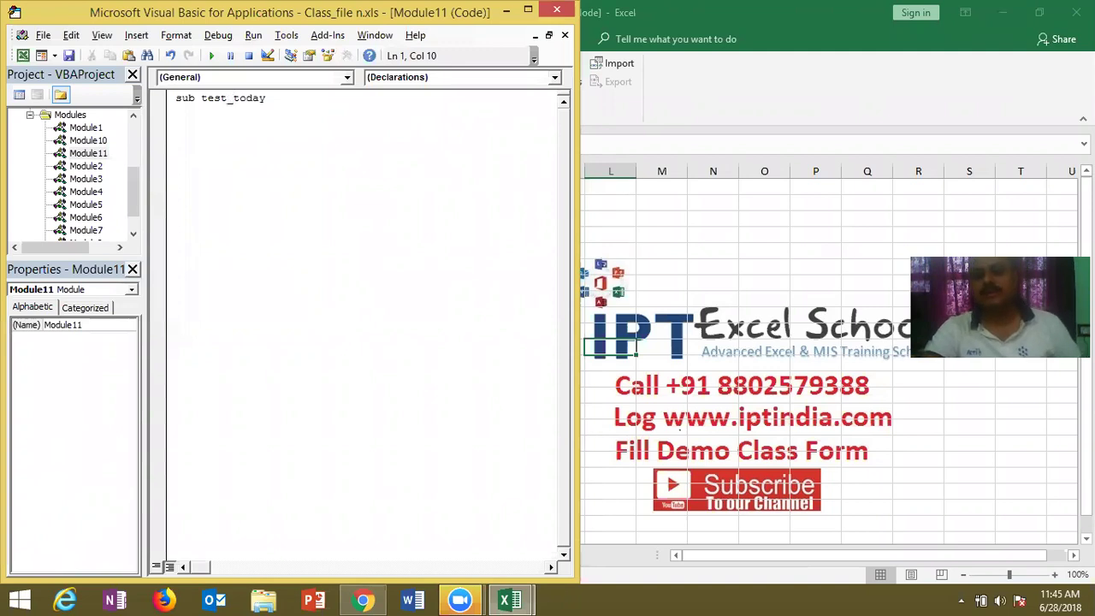
{"action": "left_click", "coordinate": [293, 96]}
{"action": "type", "text": "()"}
{"action": "key", "text": "Return"}
{"action": "left_click", "coordinate": [231, 125]}
{"action": "left_click_drag", "start_coordinate": [231, 126], "coordinate": [175, 125]}
- Add blank lines above End Sub in test_today, remove a stray 1, then return to Excel
{"action": "left_click", "coordinate": [179, 110]}
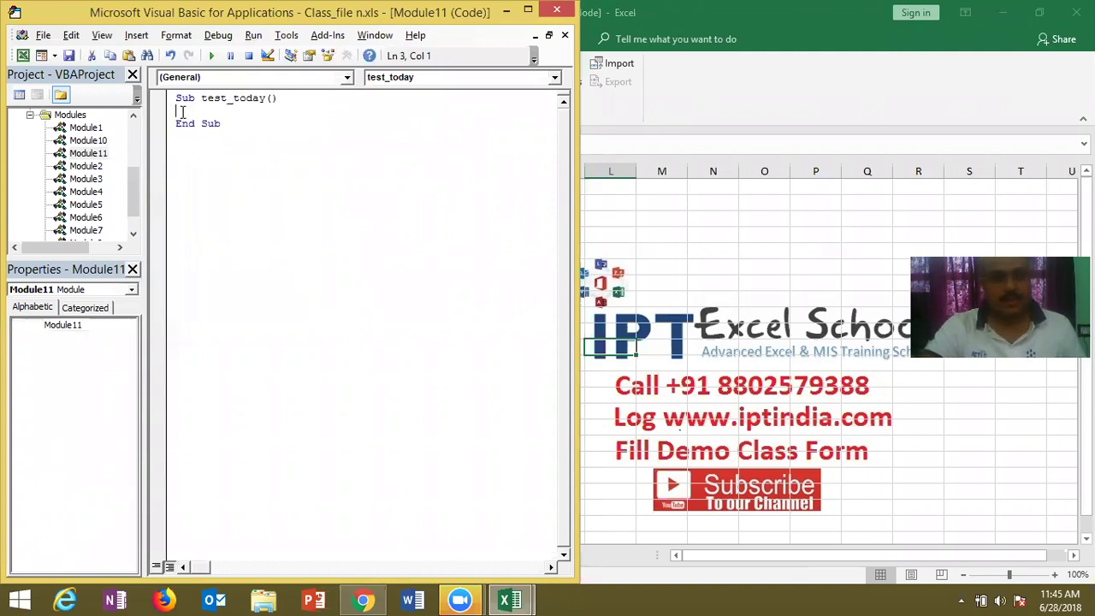
{"action": "left_click_drag", "start_coordinate": [176, 98], "coordinate": [201, 124]}
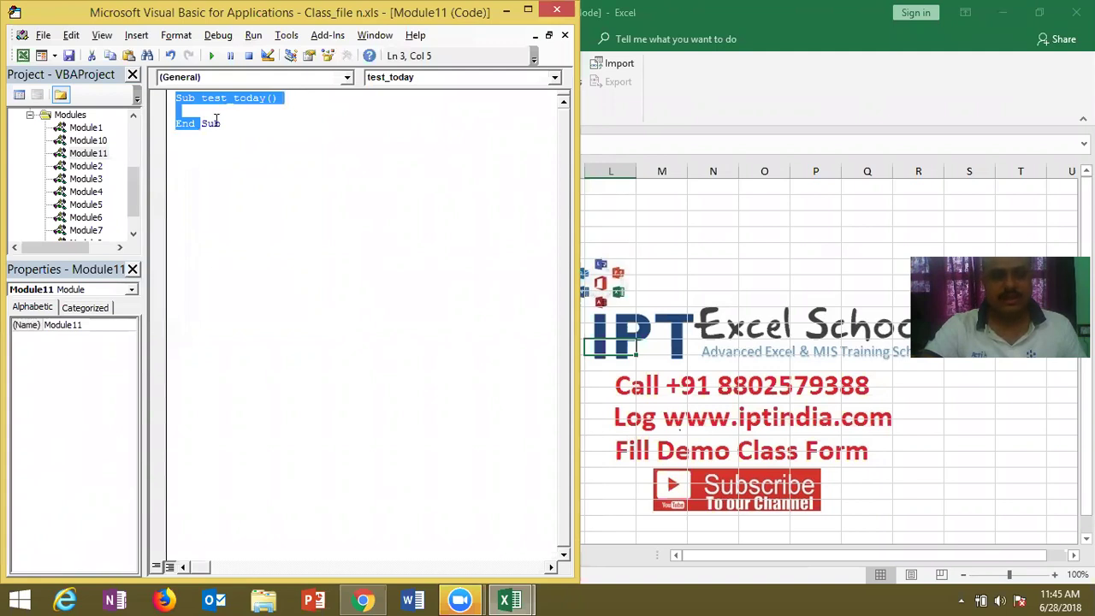
{"action": "left_click", "coordinate": [234, 124]}
{"action": "left_click", "coordinate": [212, 112]}
{"action": "key", "text": "Return"}
{"action": "key", "text": "Return"}
{"action": "key", "text": "Return"}
{"action": "type", "text": "1"}
{"action": "key", "text": "Up"}
{"action": "left_click", "coordinate": [183, 149]}
{"action": "key", "text": "BackSpace"}
{"action": "key", "text": "Up"}
{"action": "key", "text": "Up"}
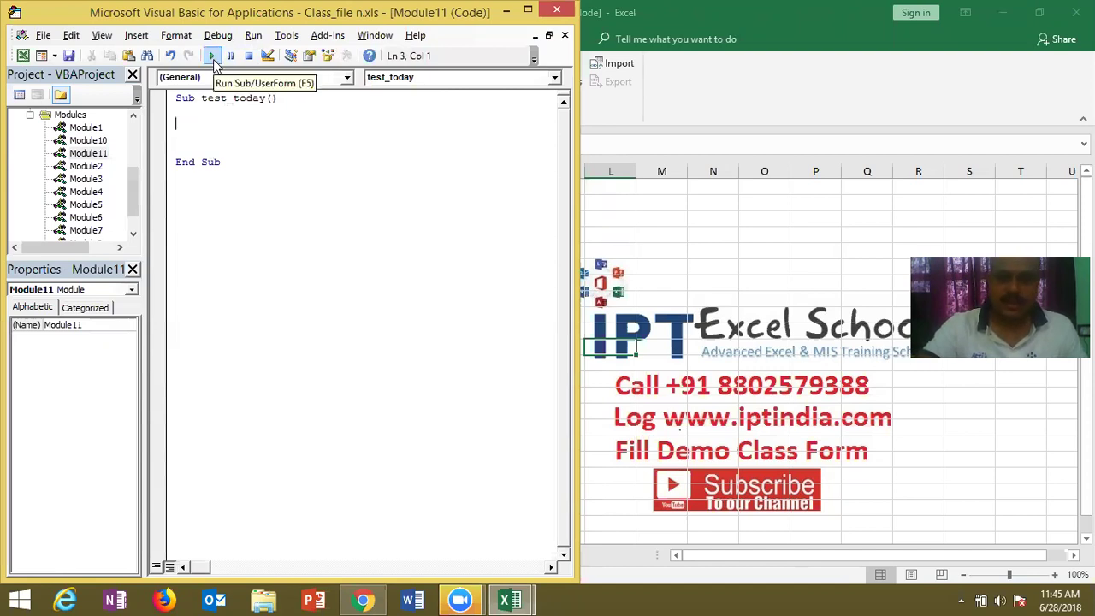
{"action": "left_click", "coordinate": [685, 231]}
- Select cell M4, find test_today in the Macros list, and close the list without running it
{"action": "left_click", "coordinate": [685, 231]}
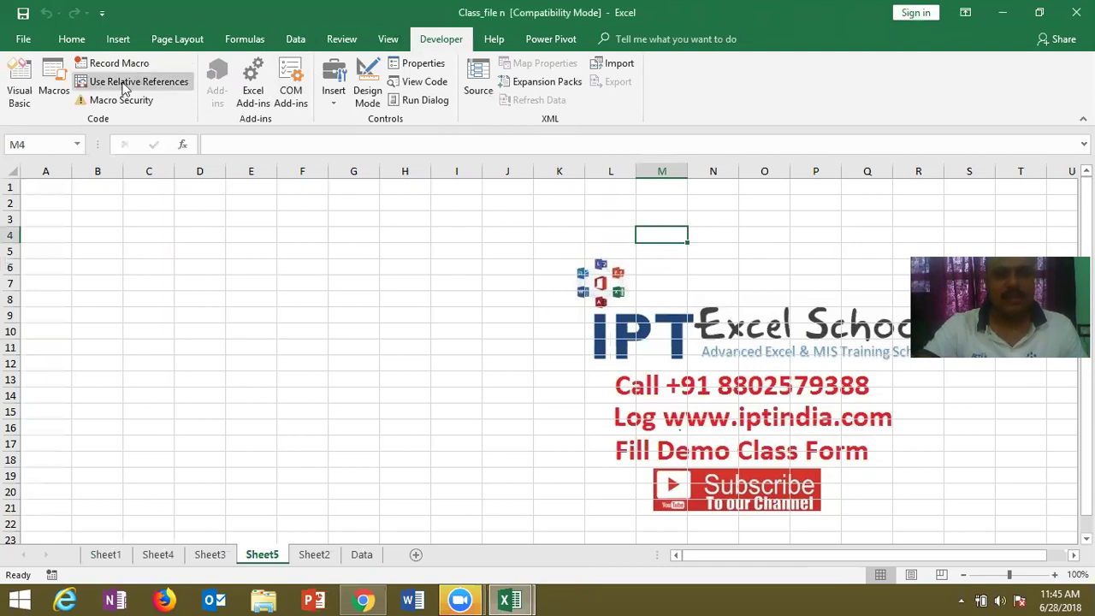
{"action": "left_click", "coordinate": [54, 93]}
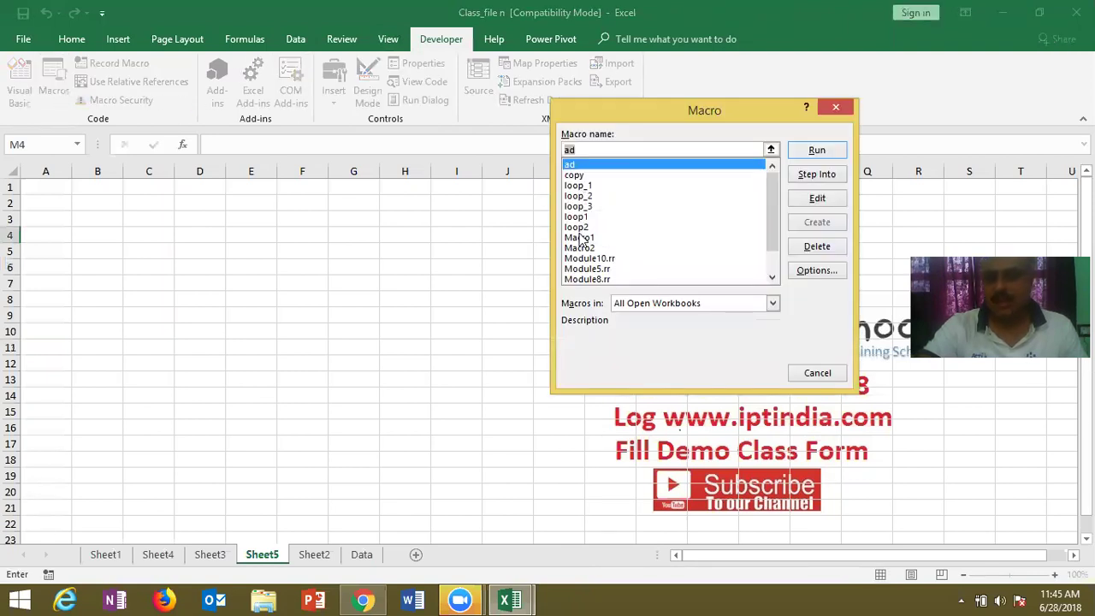
{"action": "scroll", "coordinate": [768, 205], "scroll_direction": "down", "scroll_amount": 1}
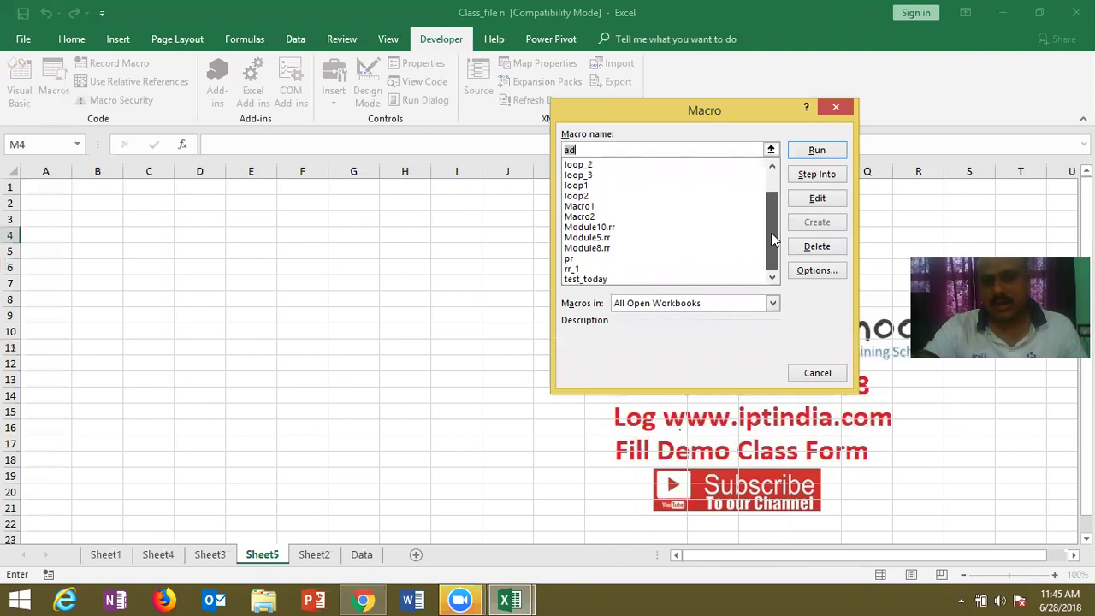
{"action": "left_click", "coordinate": [579, 280]}
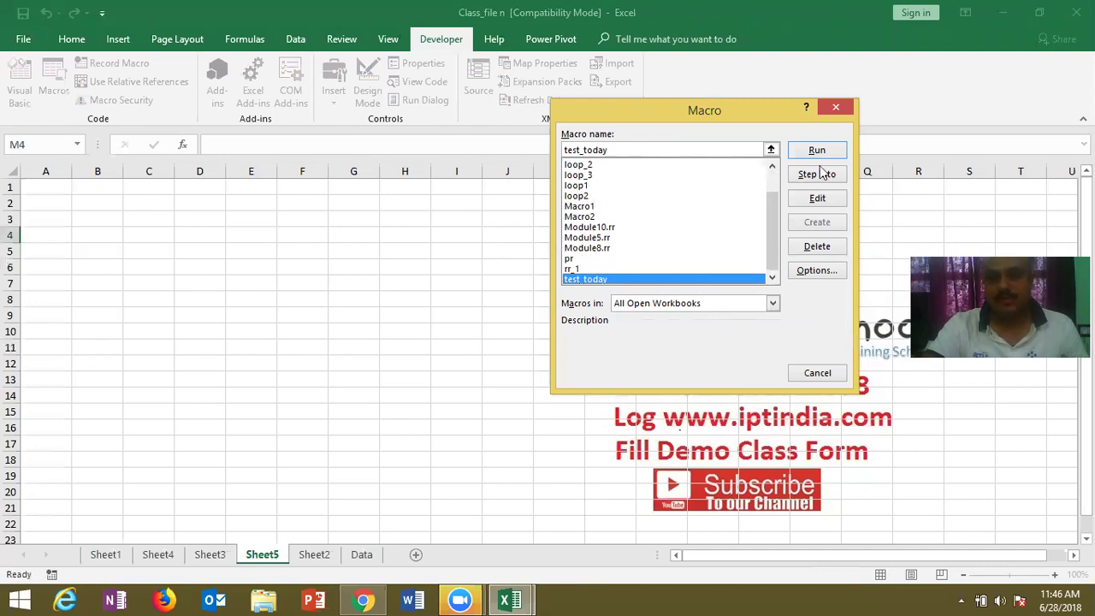
{"action": "left_click", "coordinate": [836, 114]}
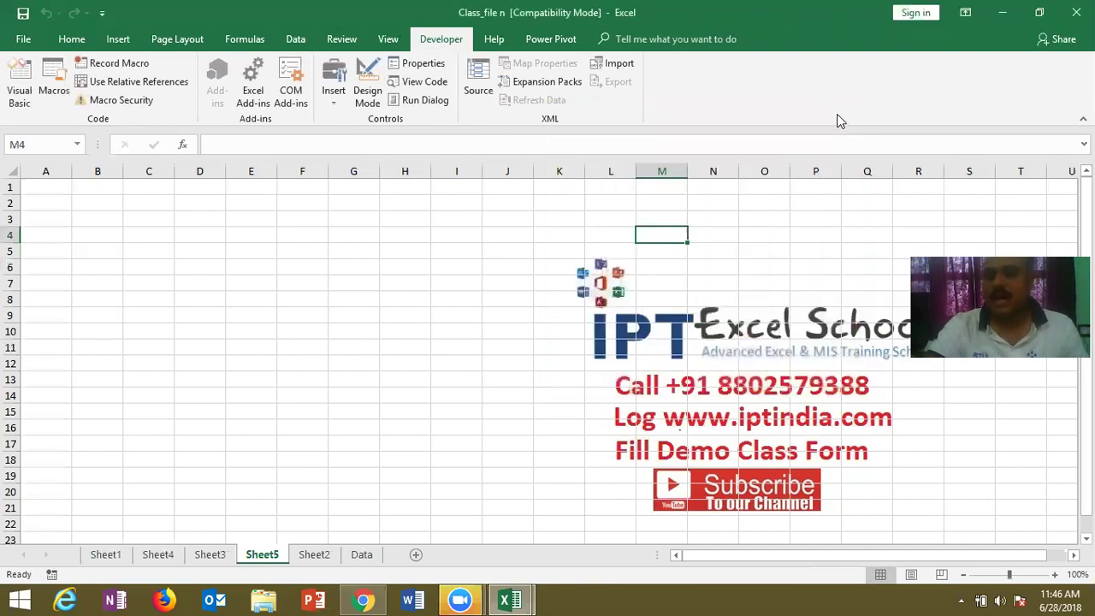
- Select cell H6 and open the File backstage Info page for Class_file n
{"action": "left_click", "coordinate": [417, 264]}
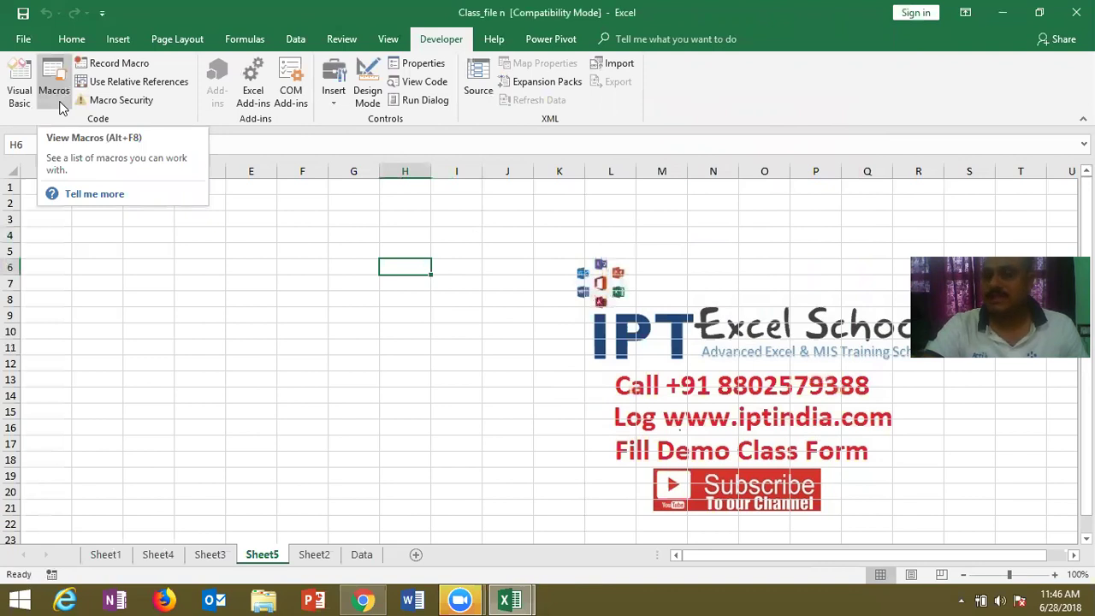
{"action": "left_click", "coordinate": [24, 39]}
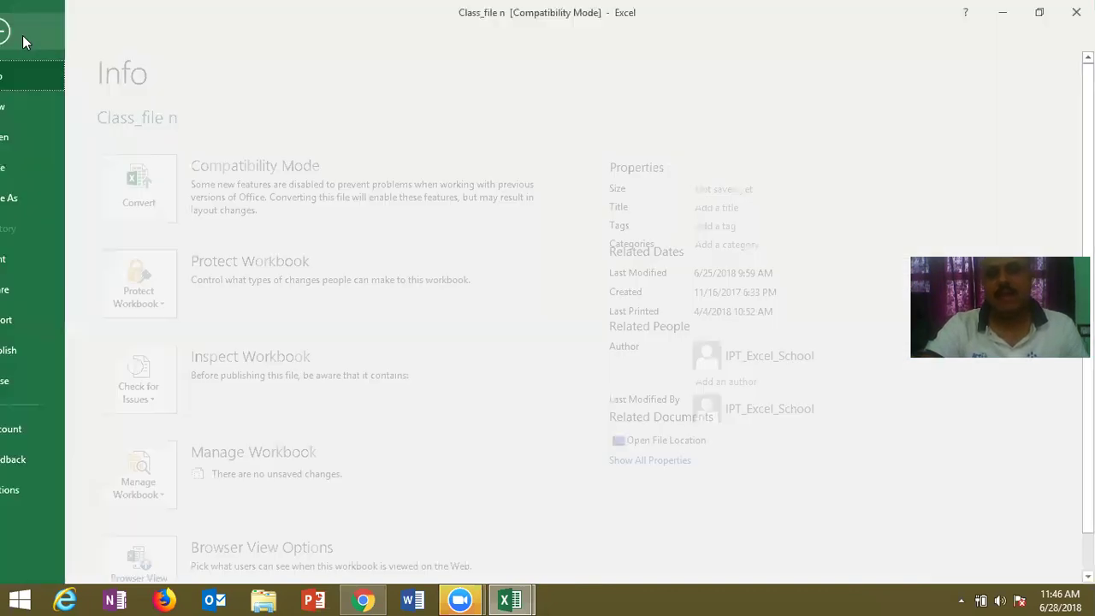
- Set Save As type to Excel Macro-Enabled Workbook, then cancel and go back without saving
{"action": "left_click", "coordinate": [46, 203]}
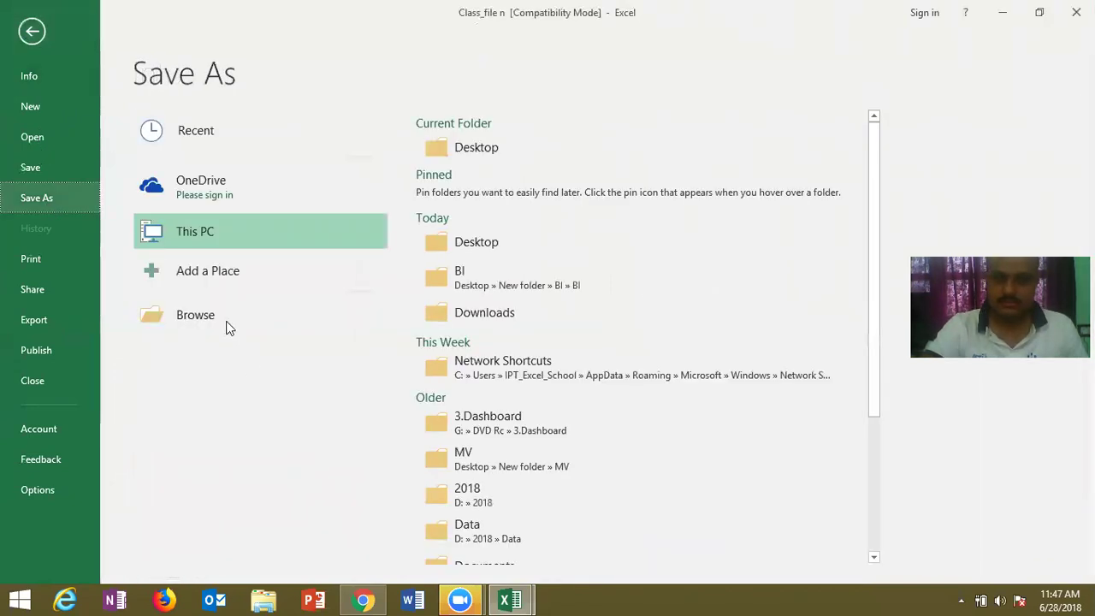
{"action": "left_click", "coordinate": [226, 323]}
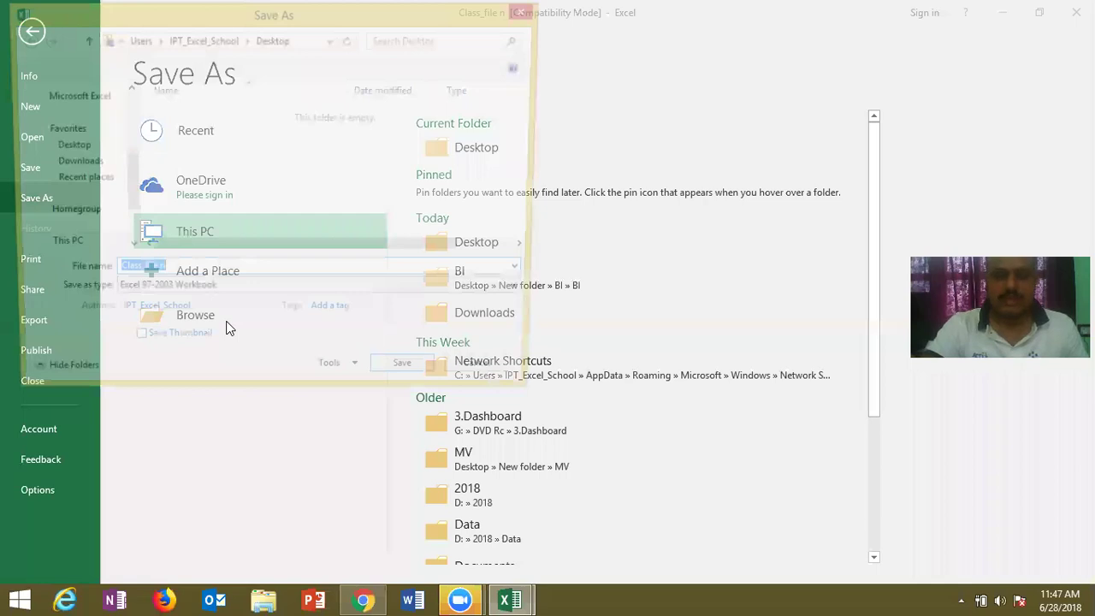
{"action": "left_click", "coordinate": [225, 297]}
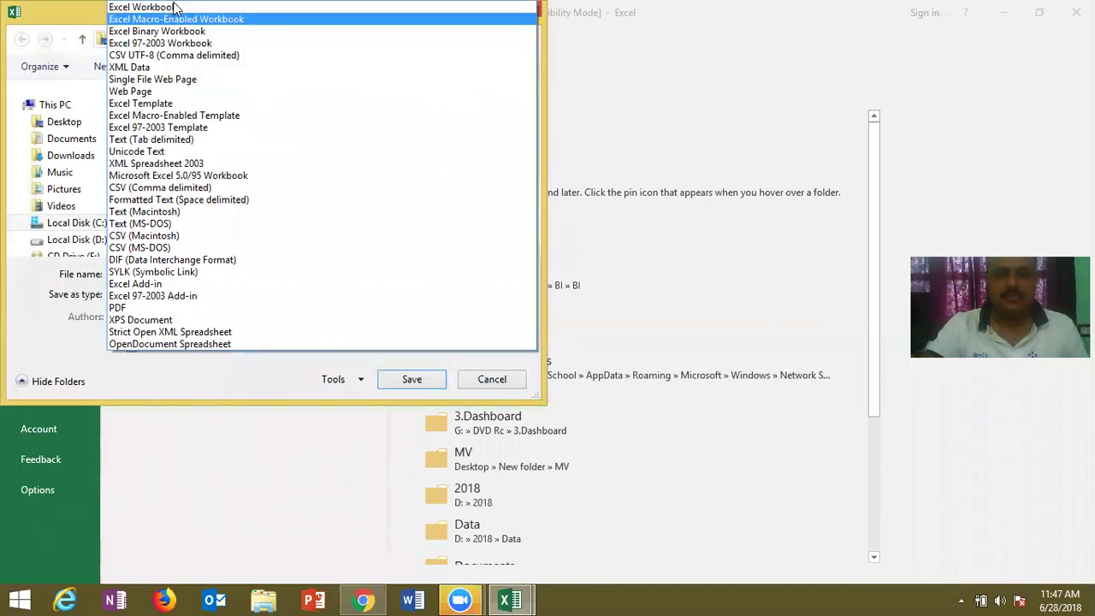
{"action": "left_click", "coordinate": [174, 6]}
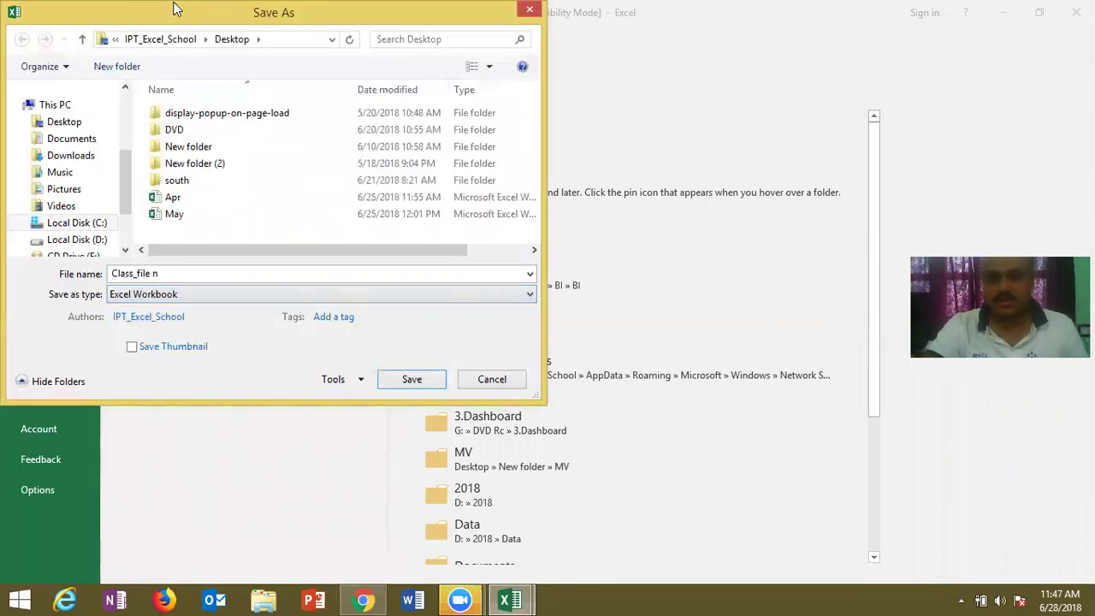
{"action": "left_click", "coordinate": [124, 299]}
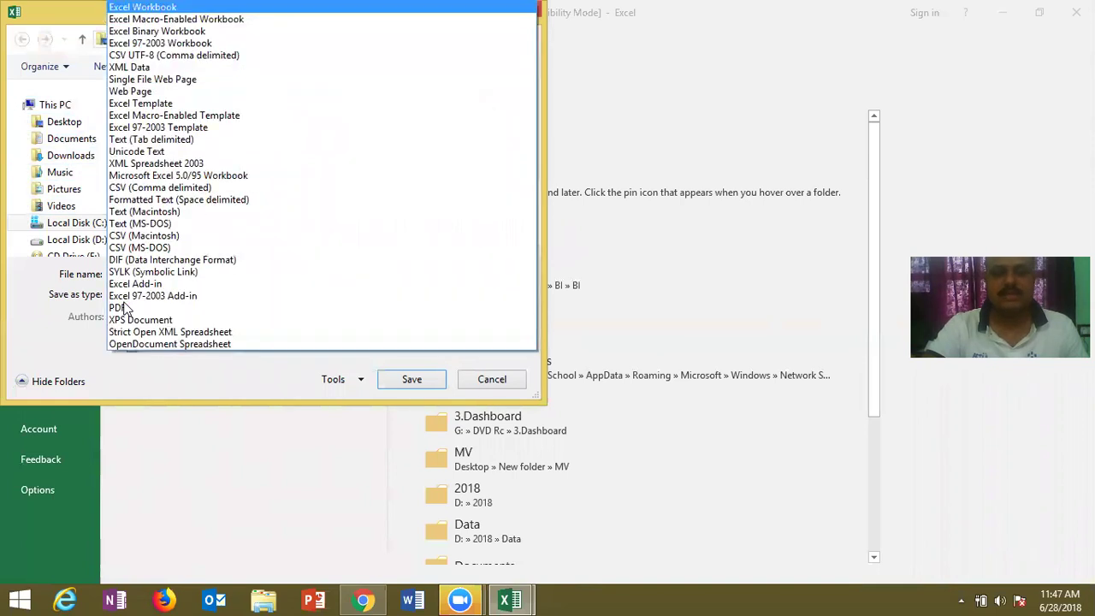
{"action": "left_click", "coordinate": [167, 20]}
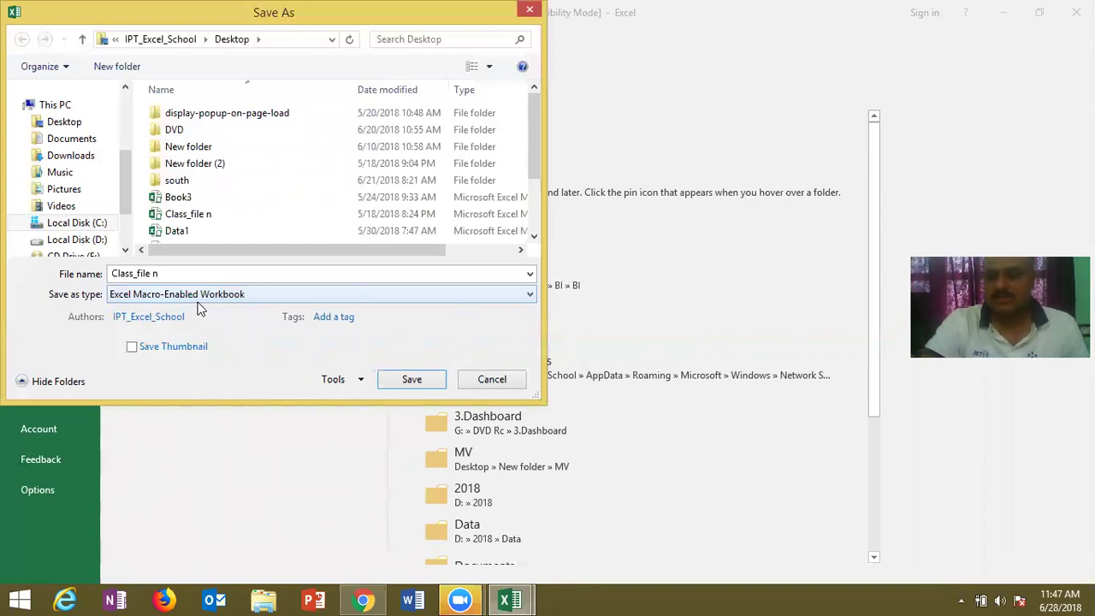
{"action": "left_click", "coordinate": [472, 385]}
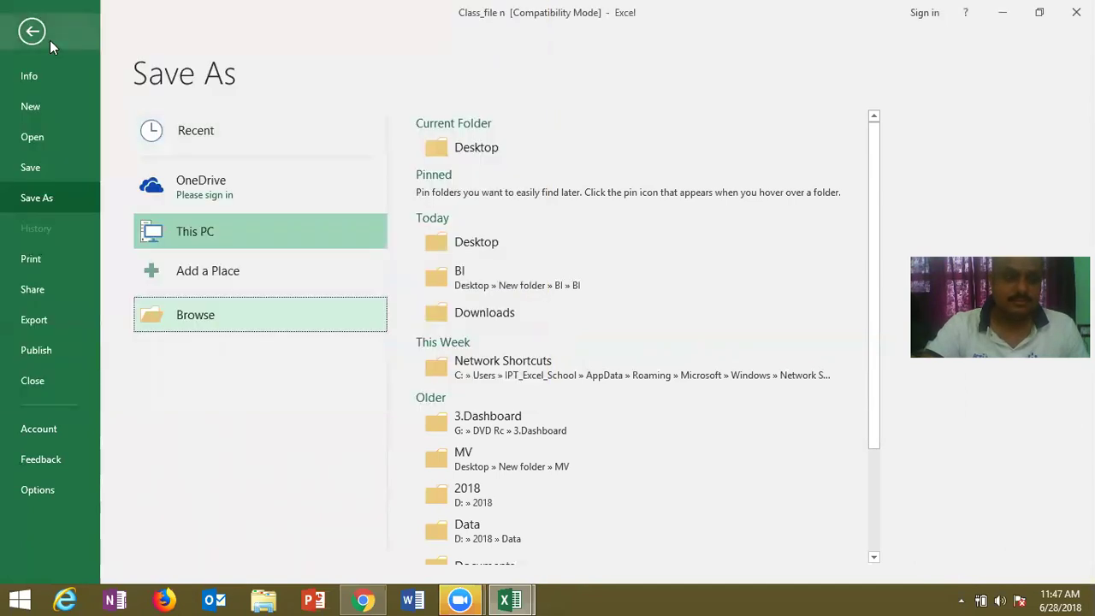
{"action": "left_click", "coordinate": [28, 30]}
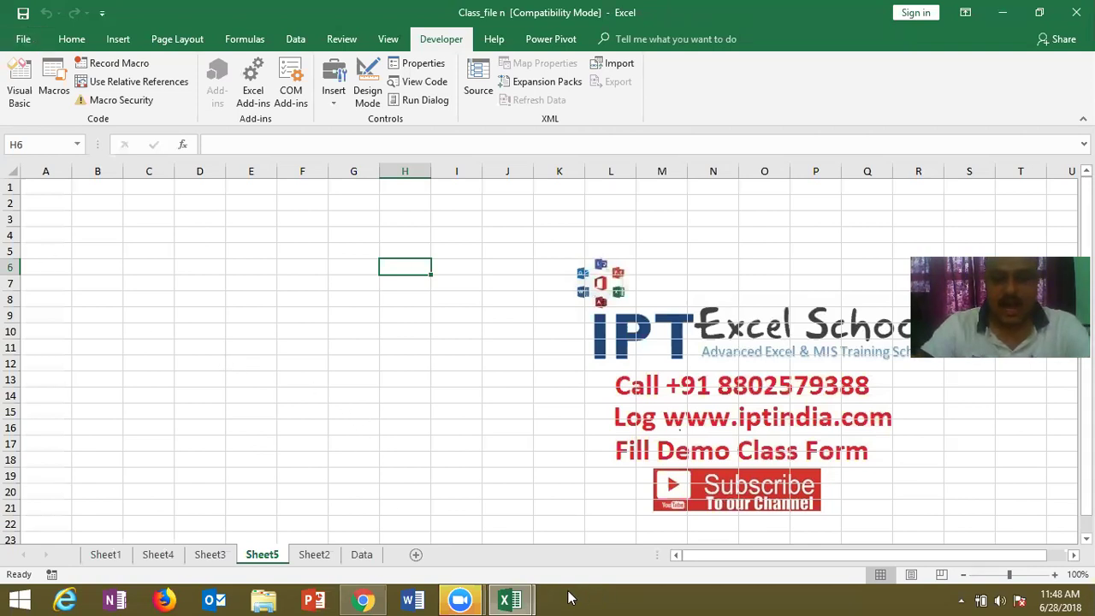
{"action": "mouse_move", "coordinate": [511, 600]}
{"action": "mouse_move", "coordinate": [598, 520]}
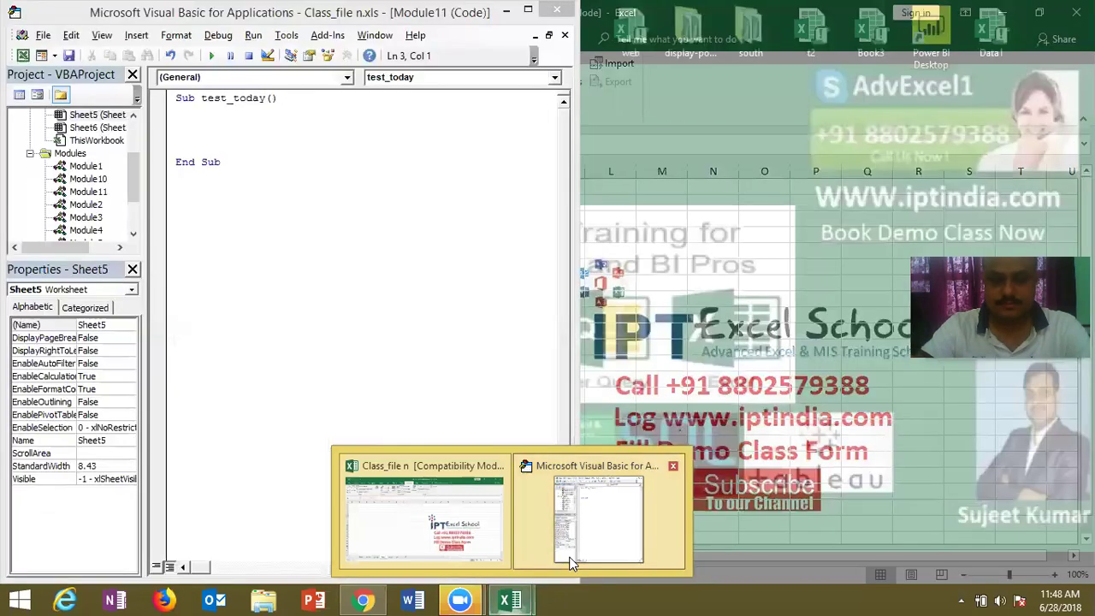
{"action": "left_click", "coordinate": [259, 125]}
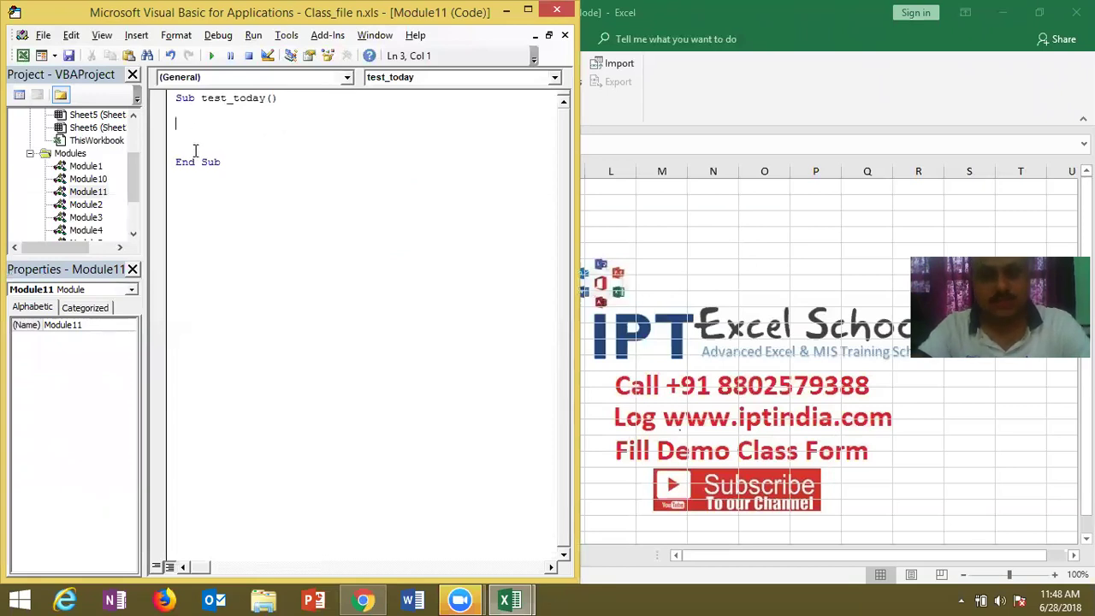
- Enter the headings Name, Roll and Marks into cells A1, B1 and C1 of Sheet5
{"action": "left_click", "coordinate": [606, 262]}
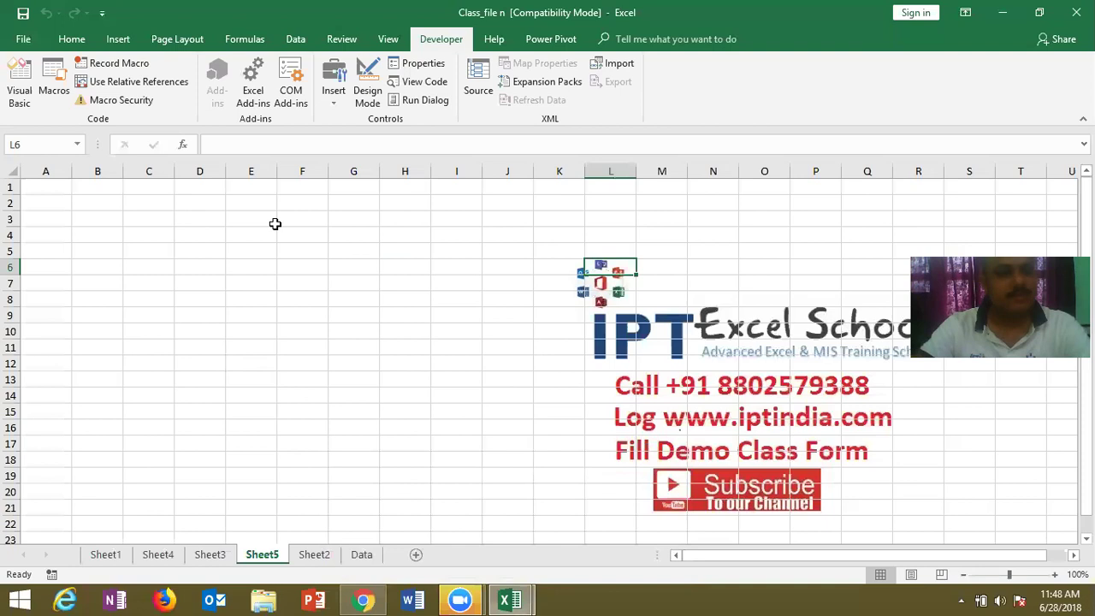
{"action": "left_click", "coordinate": [57, 185]}
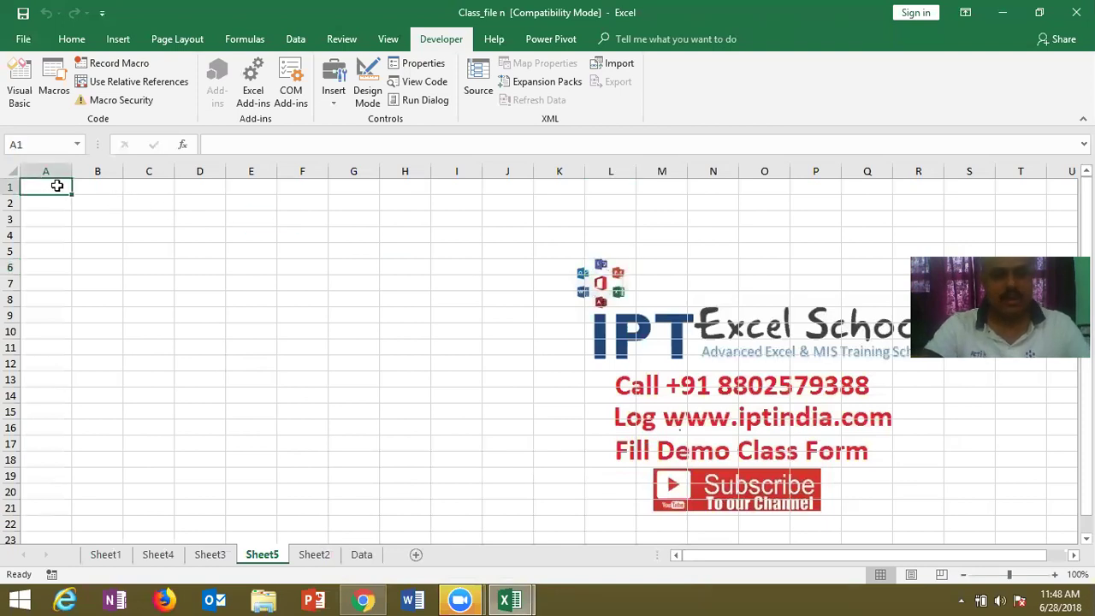
{"action": "type", "text": "Name"}
{"action": "key", "text": "Tab"}
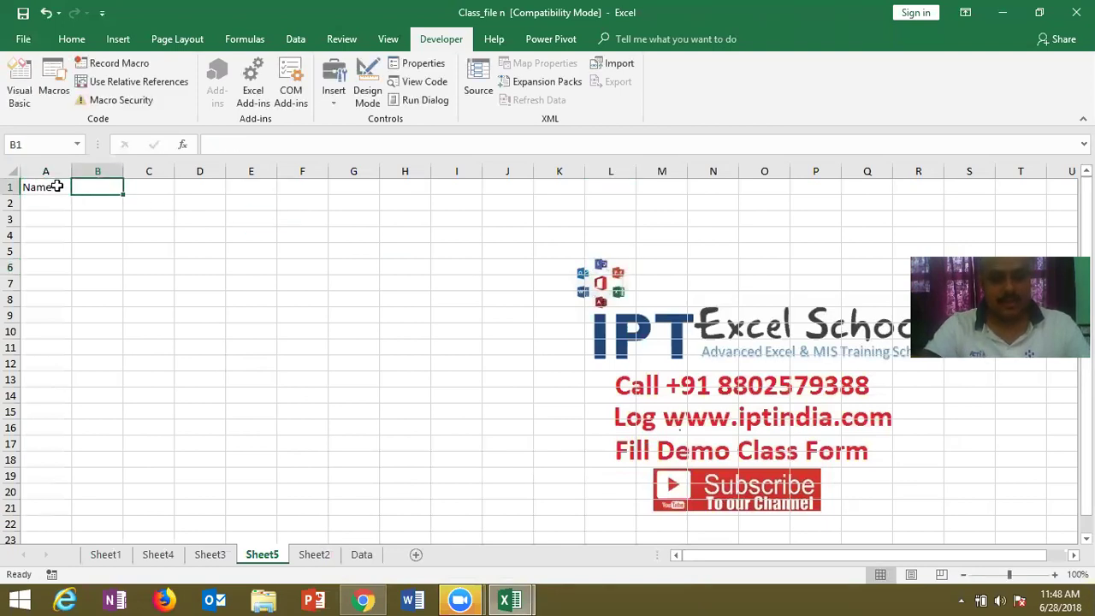
{"action": "type", "text": "Roll"}
{"action": "key", "text": "Tab"}
{"action": "type", "text": "Marks"}
{"action": "left_click", "coordinate": [95, 237]}
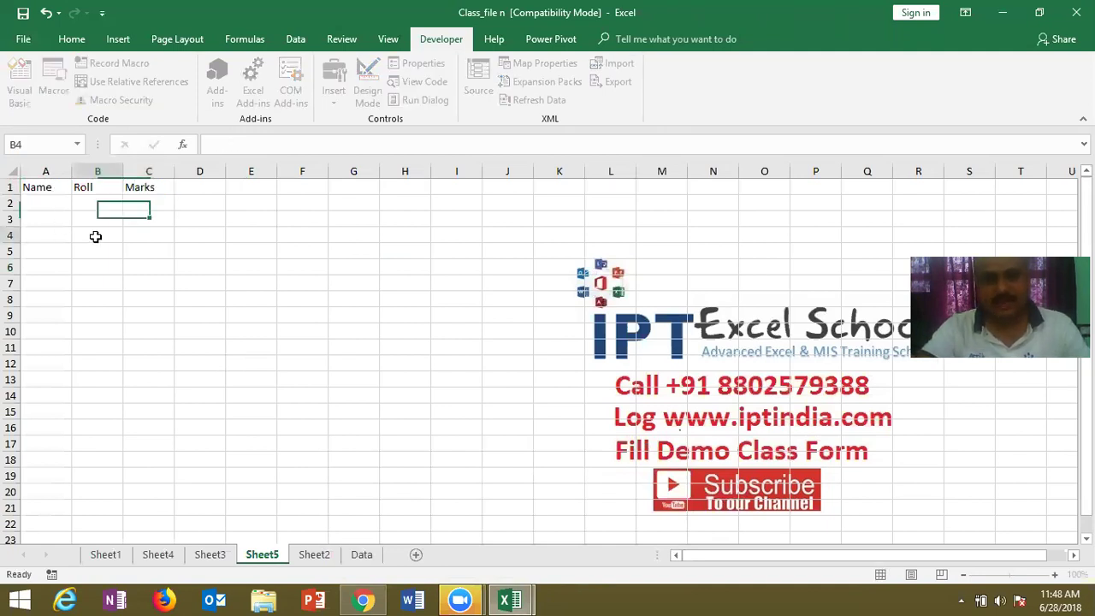
- In the VBA editor, write Range("A1").Select and Selection.Value = "Name" into test_today
{"action": "key", "text": "alt+F11"}
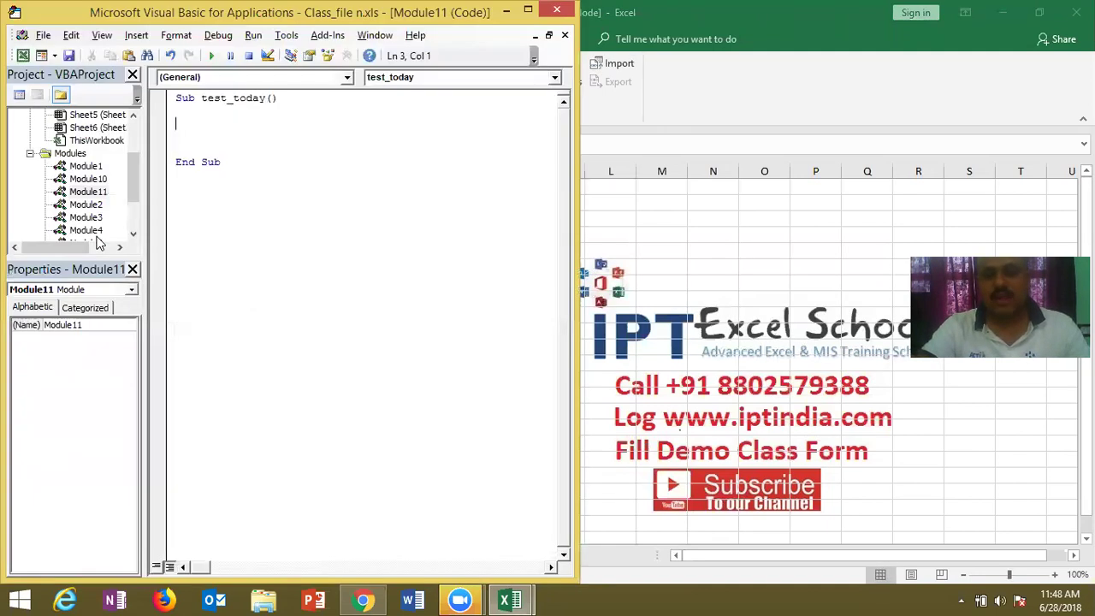
{"action": "type", "text": "range"}
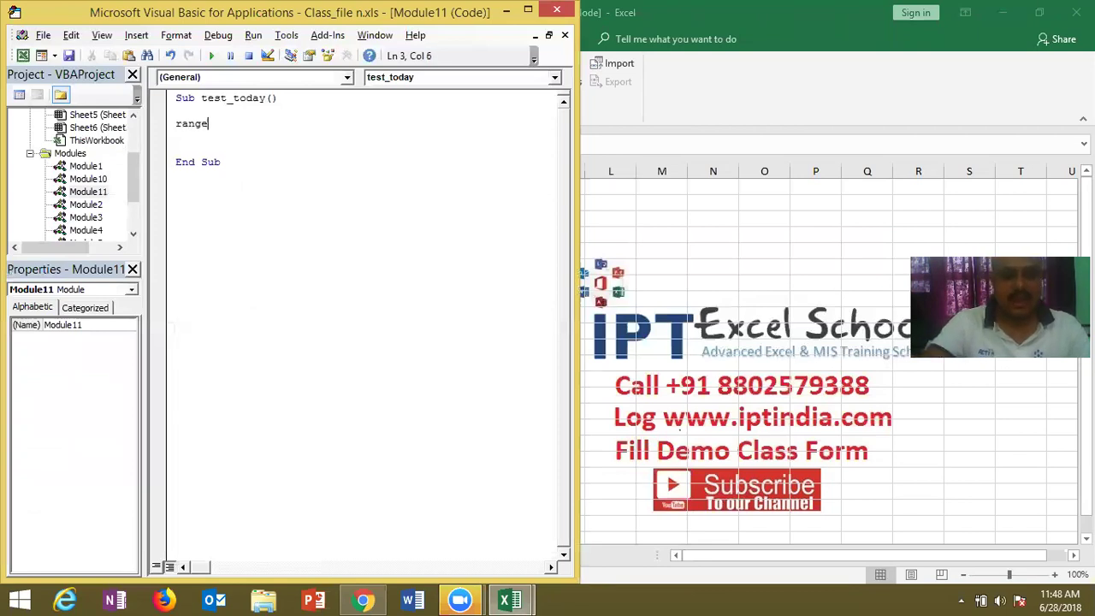
{"action": "type", "text": "(\"A1"}
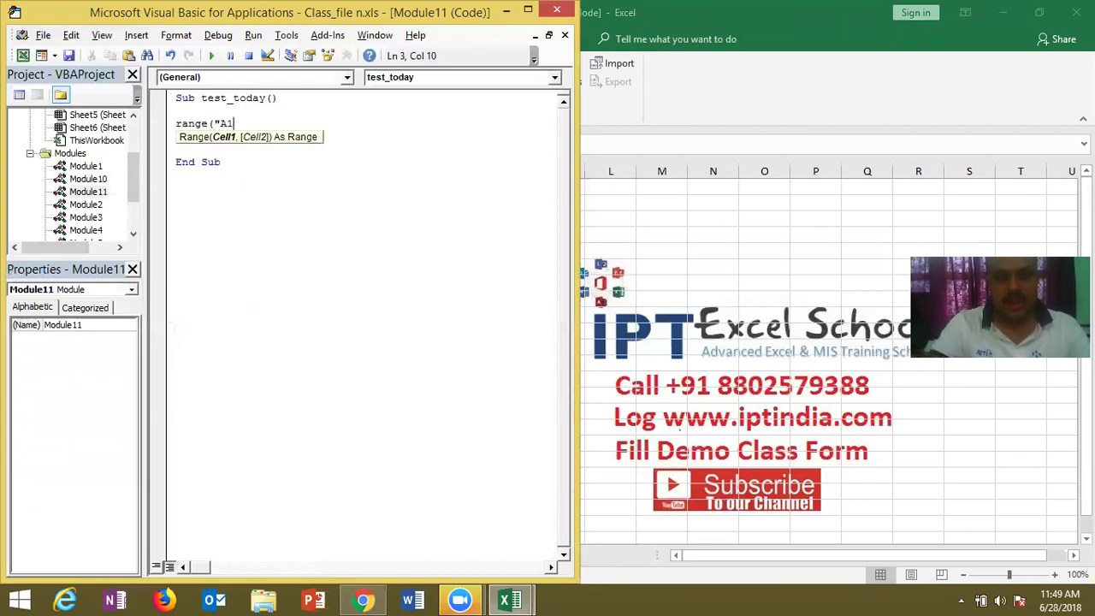
{"action": "type", "text": "\").se"}
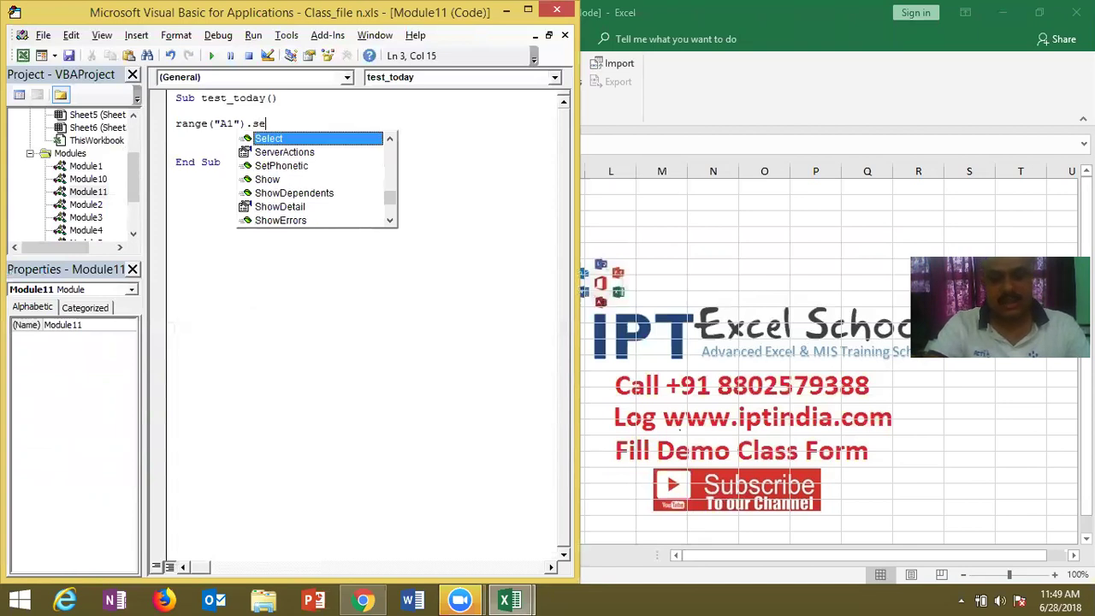
{"action": "key", "text": "Return"}
{"action": "type", "text": "selection.value=\"Name"}
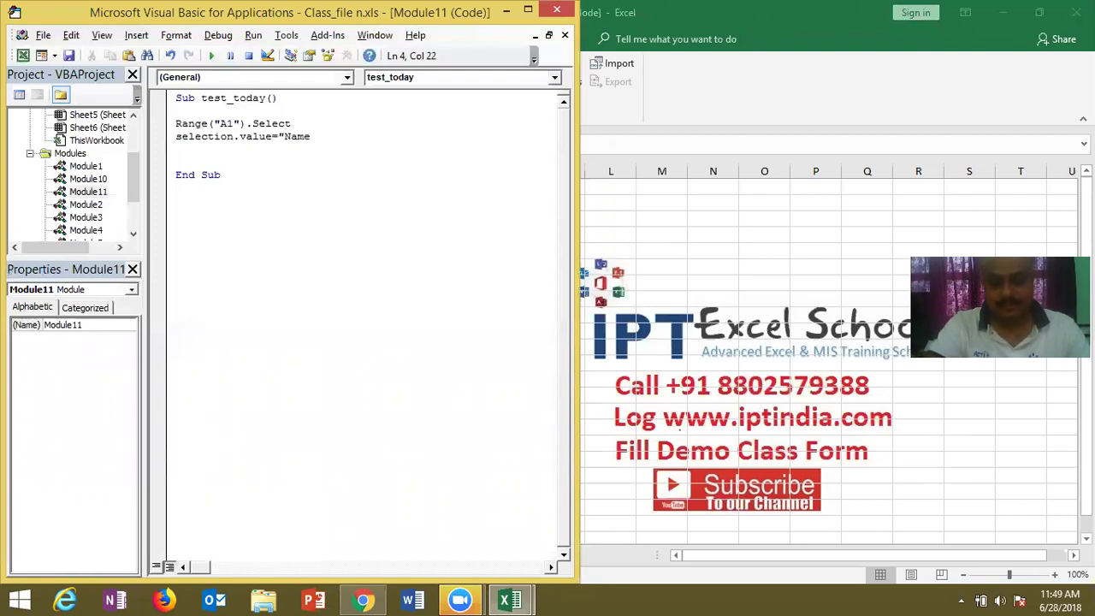
{"action": "key", "text": "Return"}
- Duplicate those two lines and change the copy to B1 with the value "Roll"
{"action": "key", "text": "Up"}
{"action": "key", "text": "Up"}
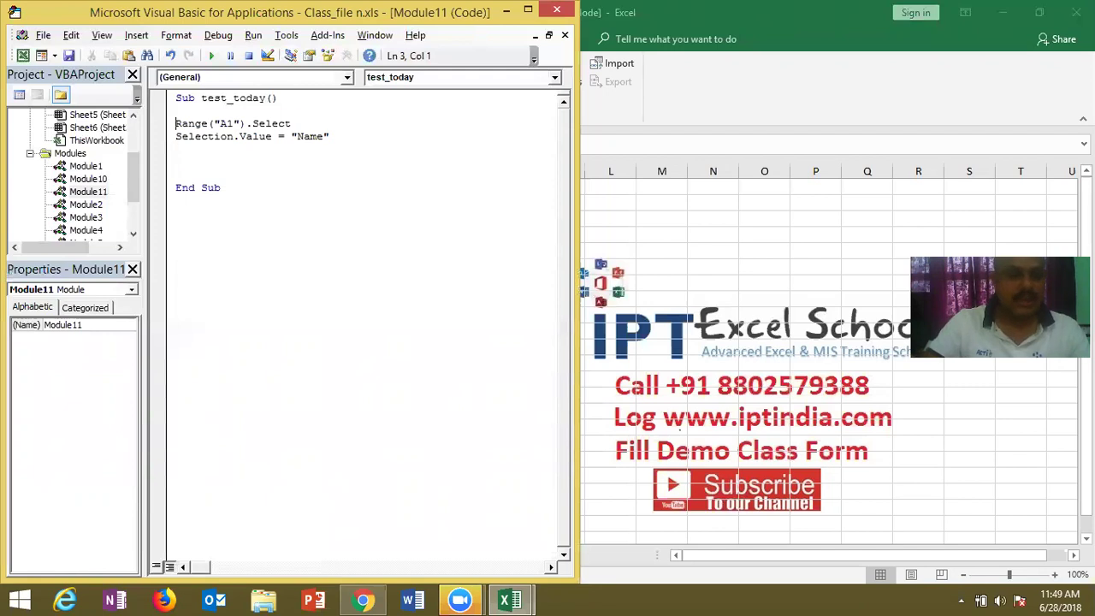
{"action": "key", "text": "shift+Down"}
{"action": "key", "text": "shift+Down"}
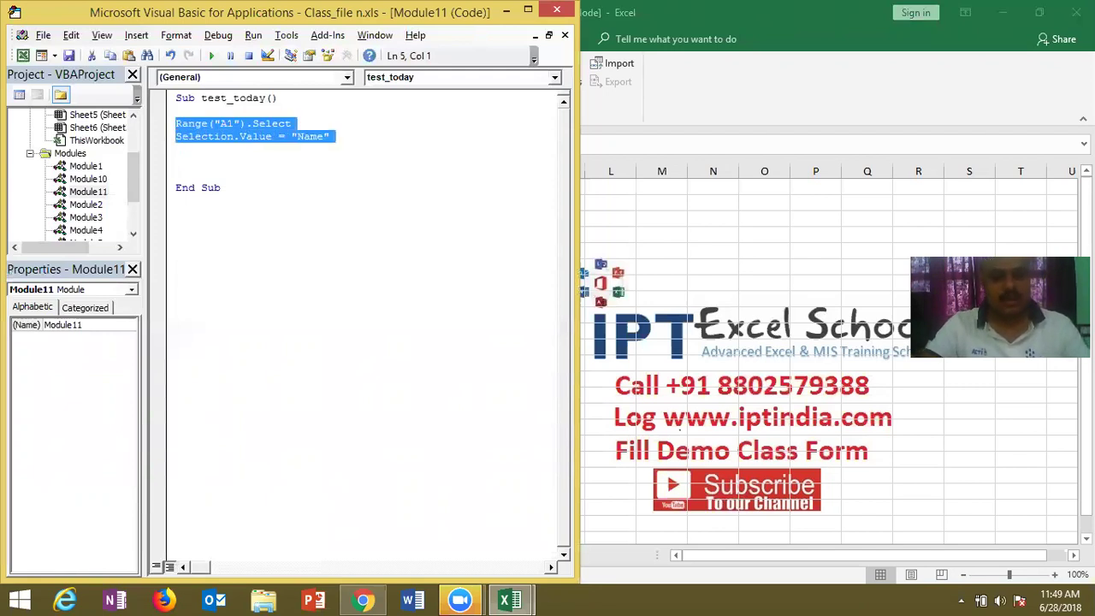
{"action": "key", "text": "ctrl+c"}
{"action": "key", "text": "Right"}
{"action": "key", "text": "Return"}
{"action": "key", "text": "ctrl+v"}
{"action": "left_click", "coordinate": [226, 162]}
{"action": "key", "text": "BackSpace"}
{"action": "type", "text": "B"}
{"action": "double_click", "coordinate": [321, 176]}
{"action": "type", "text": "Roll"}
- Paste the pair again and change it to C1 with the value "Marks"
{"action": "left_click", "coordinate": [249, 202]}
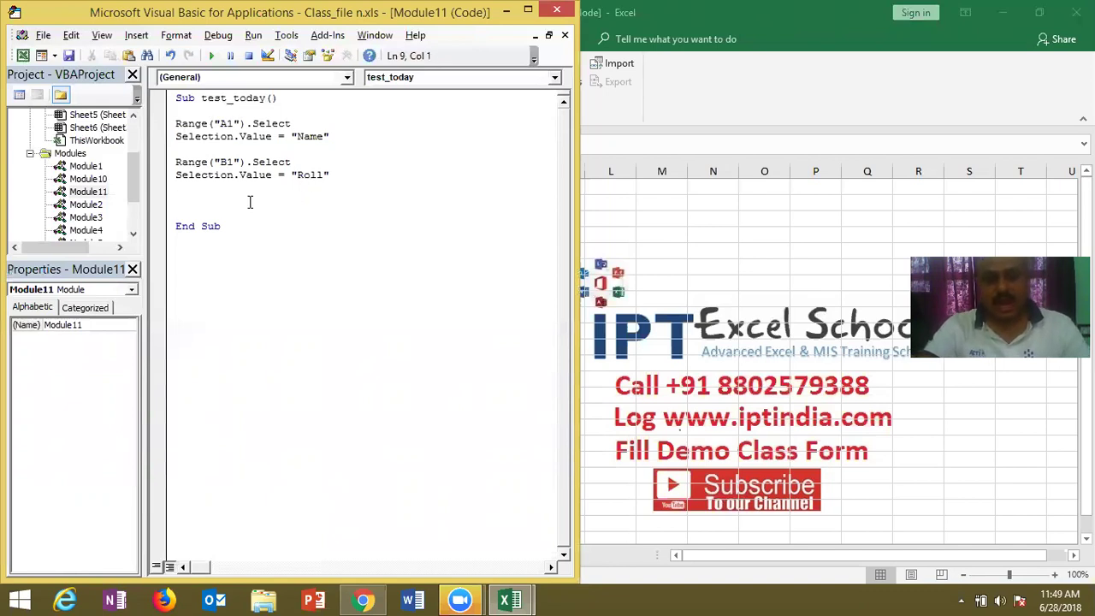
{"action": "key", "text": "ctrl+v"}
{"action": "double_click", "coordinate": [228, 201]}
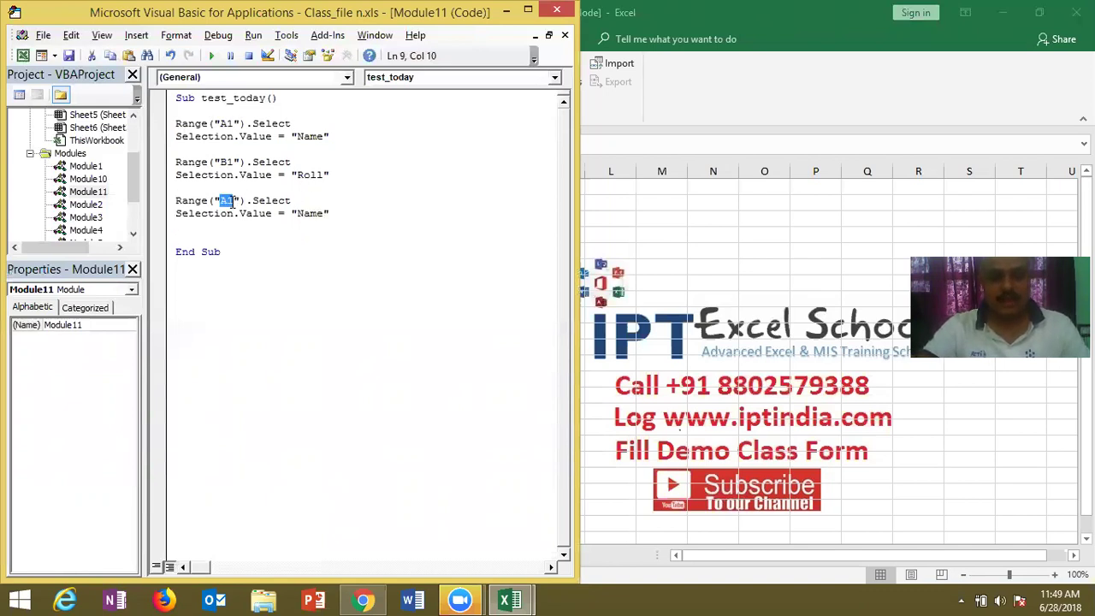
{"action": "type", "text": "C1"}
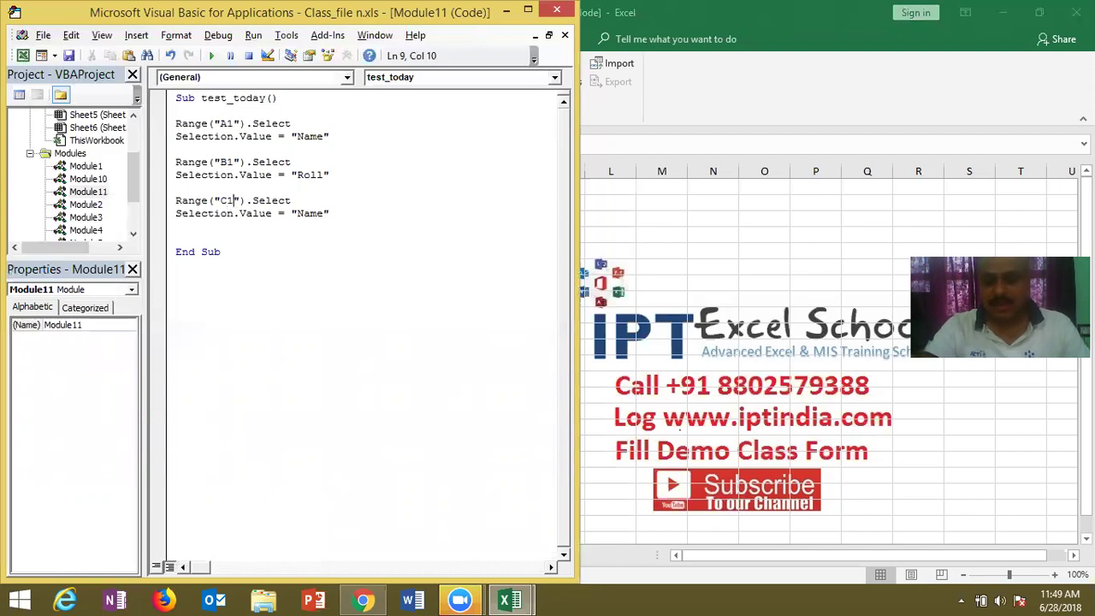
{"action": "double_click", "coordinate": [309, 214]}
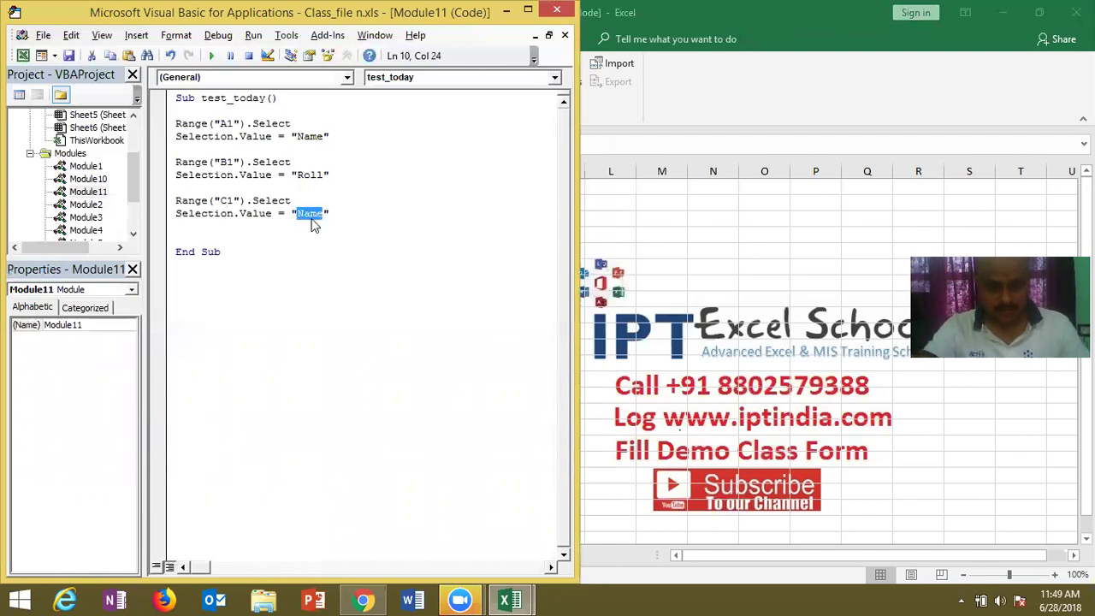
{"action": "type", "text": "M"}
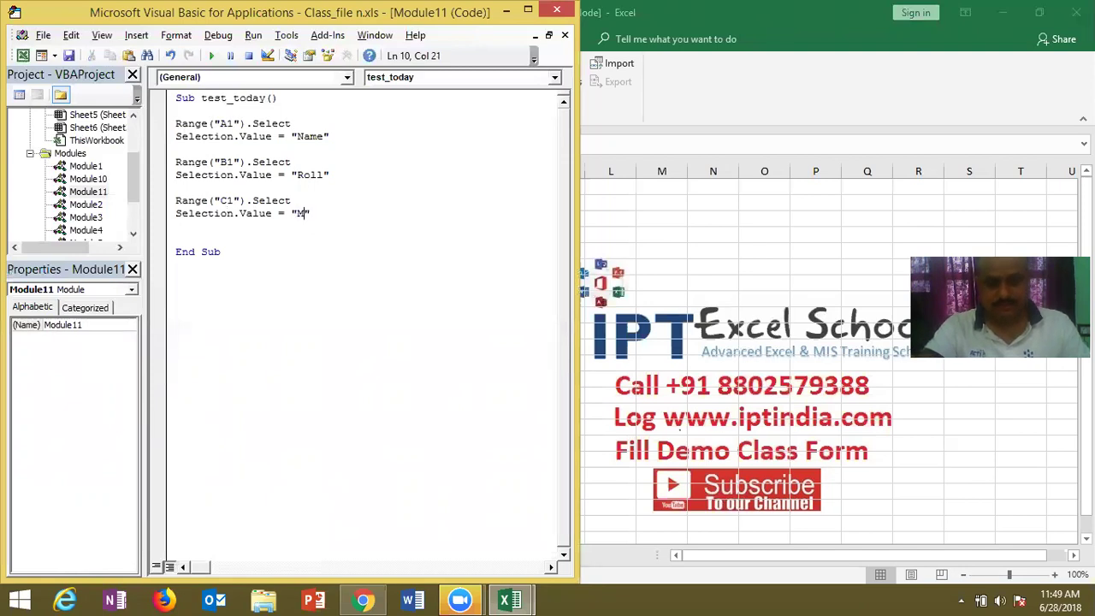
{"action": "type", "text": "arks"}
{"action": "left_click", "coordinate": [337, 258]}
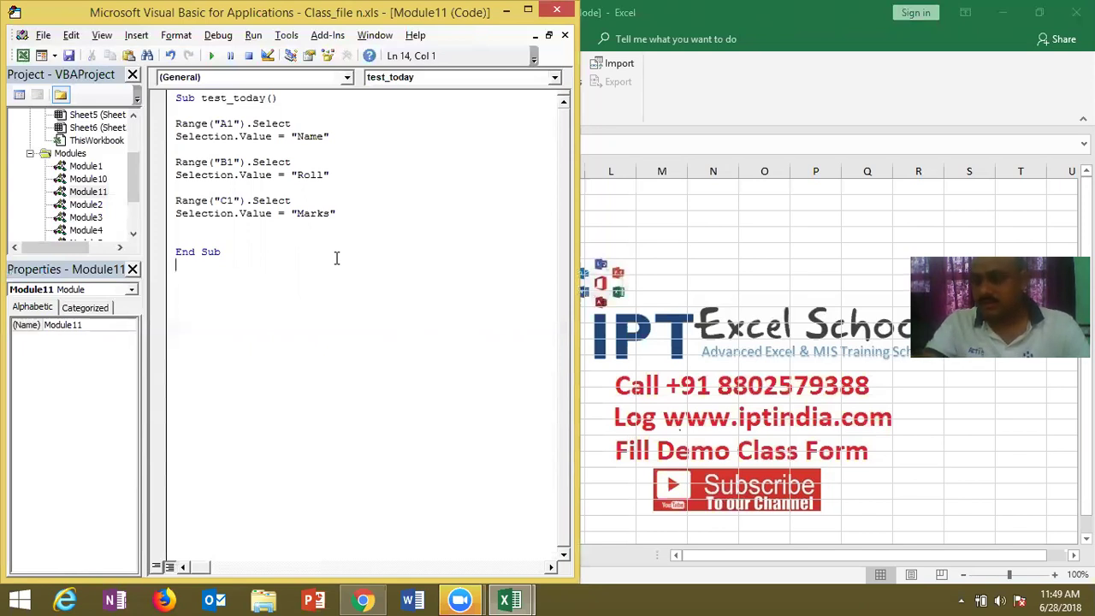
{"action": "left_click", "coordinate": [356, 239]}
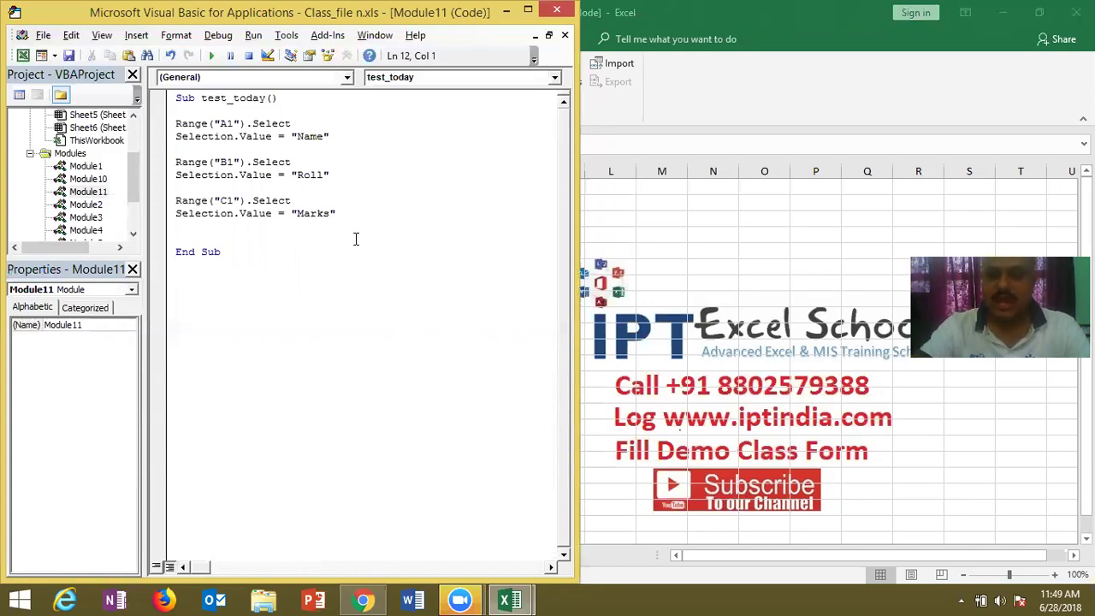
- In the workbook, view the Data sheet and move to the top of its table
{"action": "left_click", "coordinate": [714, 202]}
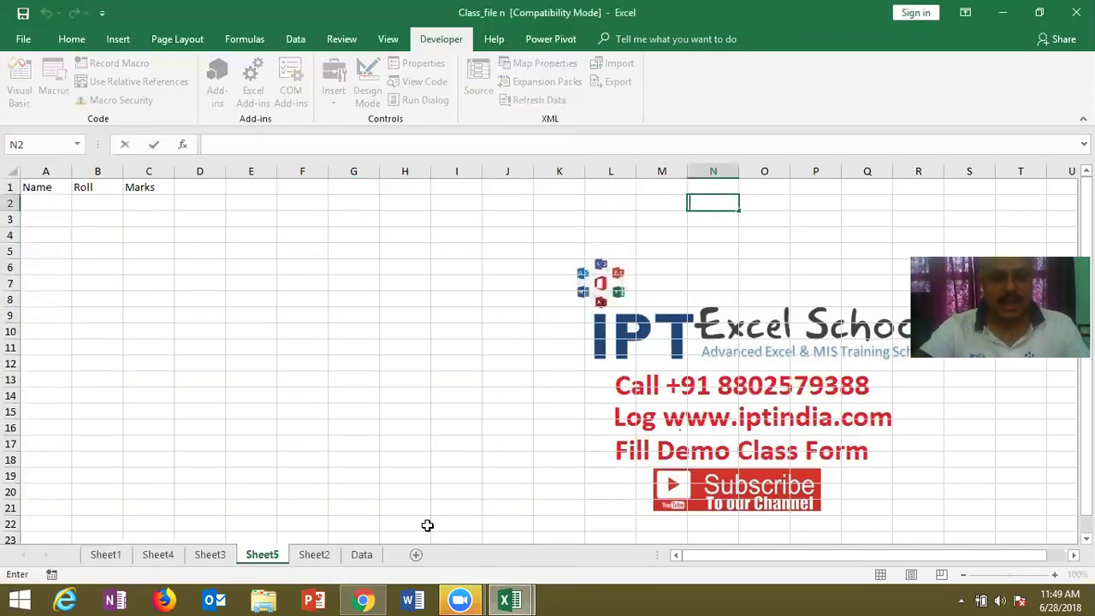
{"action": "left_click", "coordinate": [369, 555]}
{"action": "left_click", "coordinate": [49, 278]}
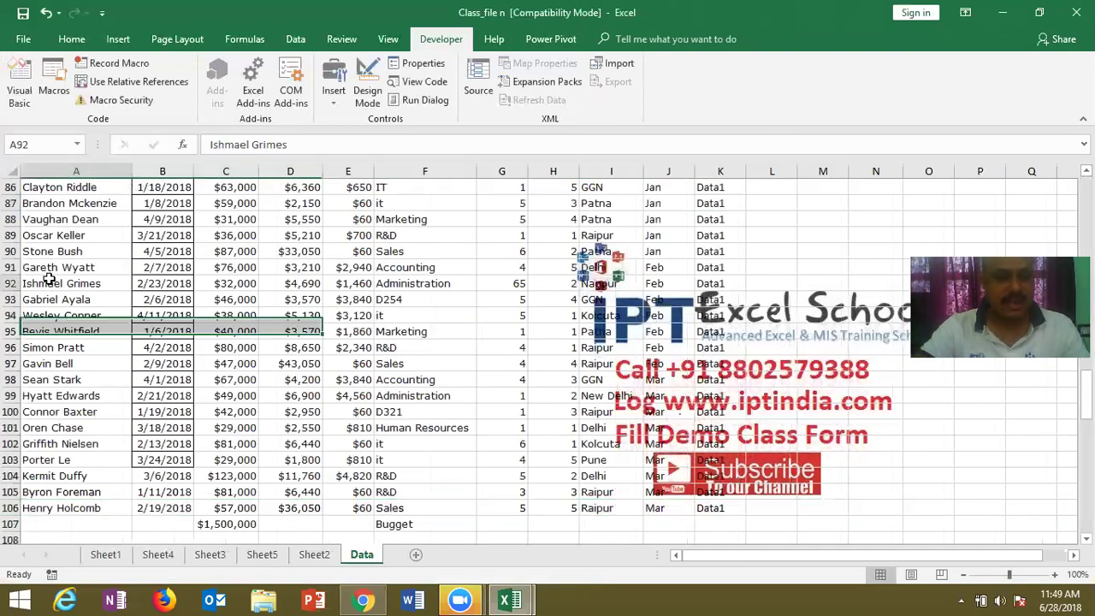
{"action": "key", "text": "ctrl+Up"}
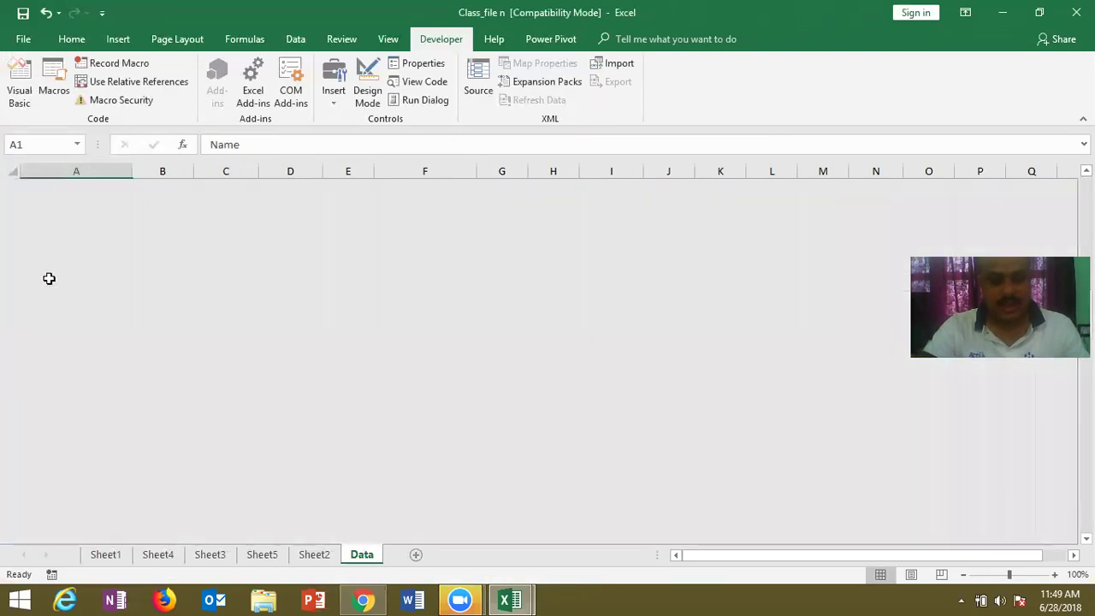
{"action": "scroll", "coordinate": [49, 278], "scroll_direction": "down", "scroll_amount": 3}
{"action": "key", "text": "Down"}
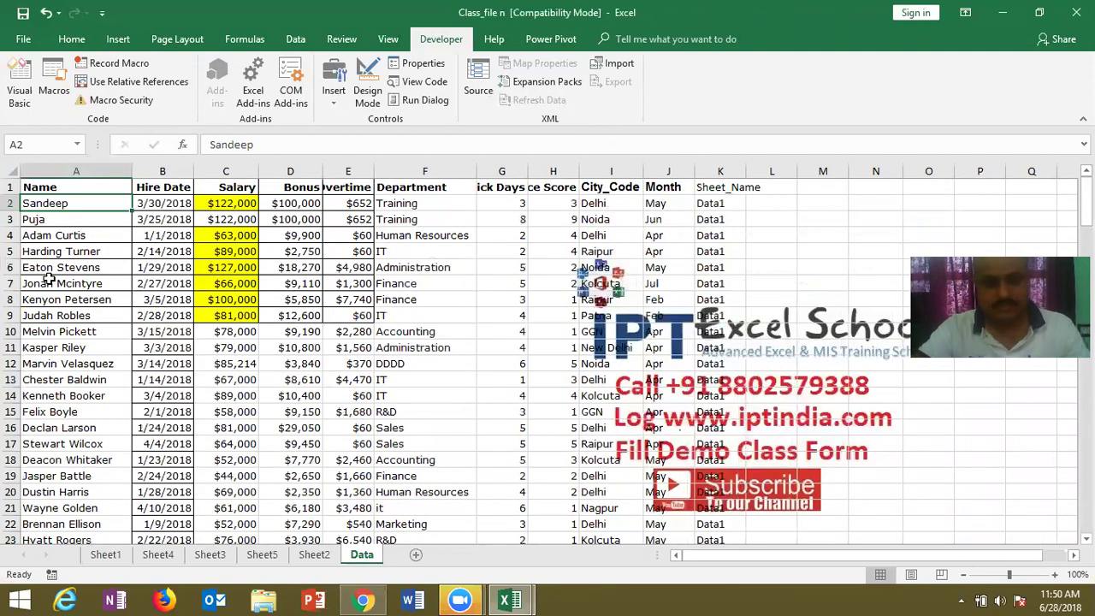
- Add Sheets("Data").Select, Range("A1").Select and a Selection.Value line with a sample name above End Sub
{"action": "key", "text": "alt+Tab"}
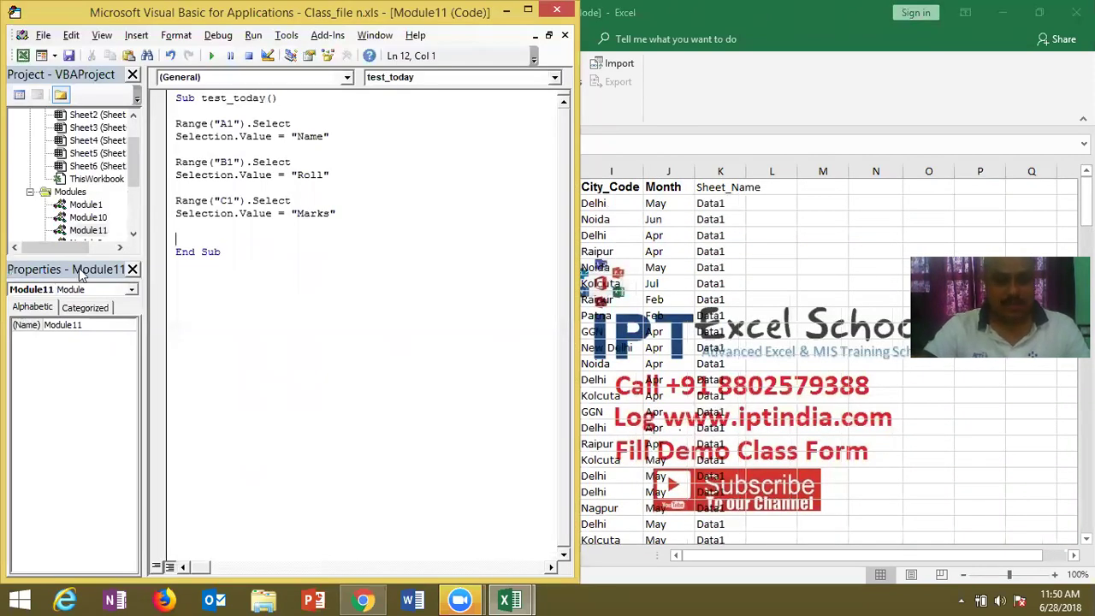
{"action": "key", "text": "Return"}
{"action": "key", "text": "Return"}
{"action": "type", "text": "sheets"}
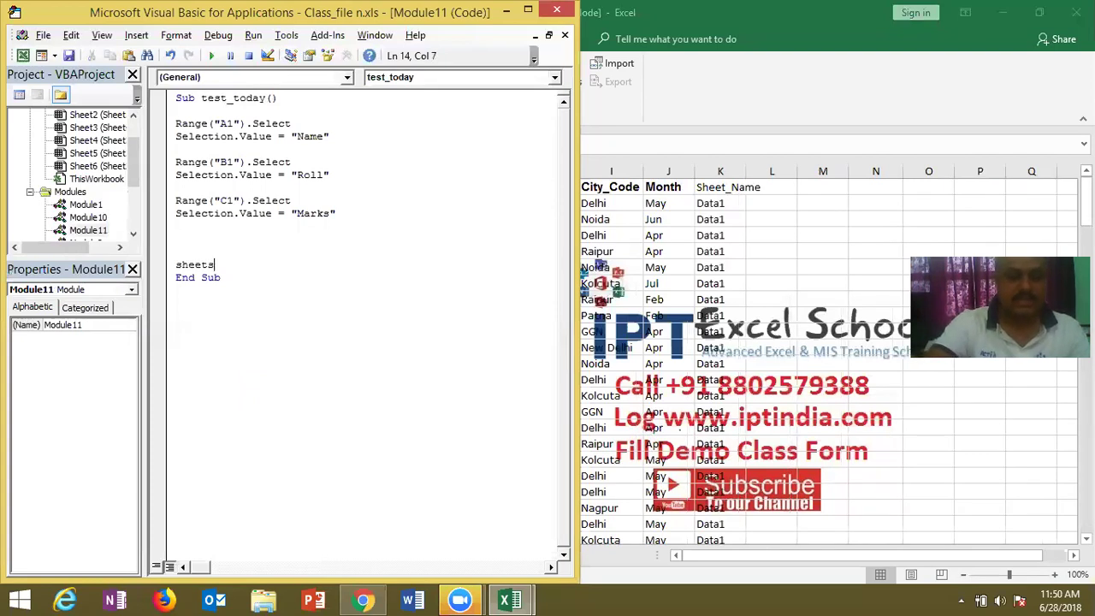
{"action": "type", "text": "(\"Data\").select"}
{"action": "key", "text": "Return"}
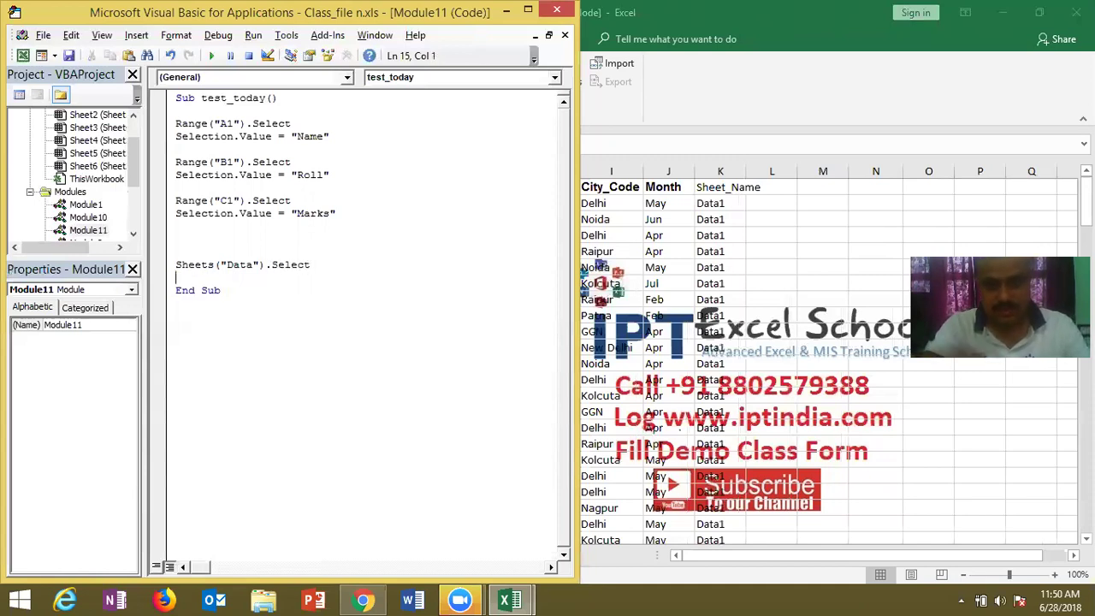
{"action": "type", "text": "range(\"A1\""}
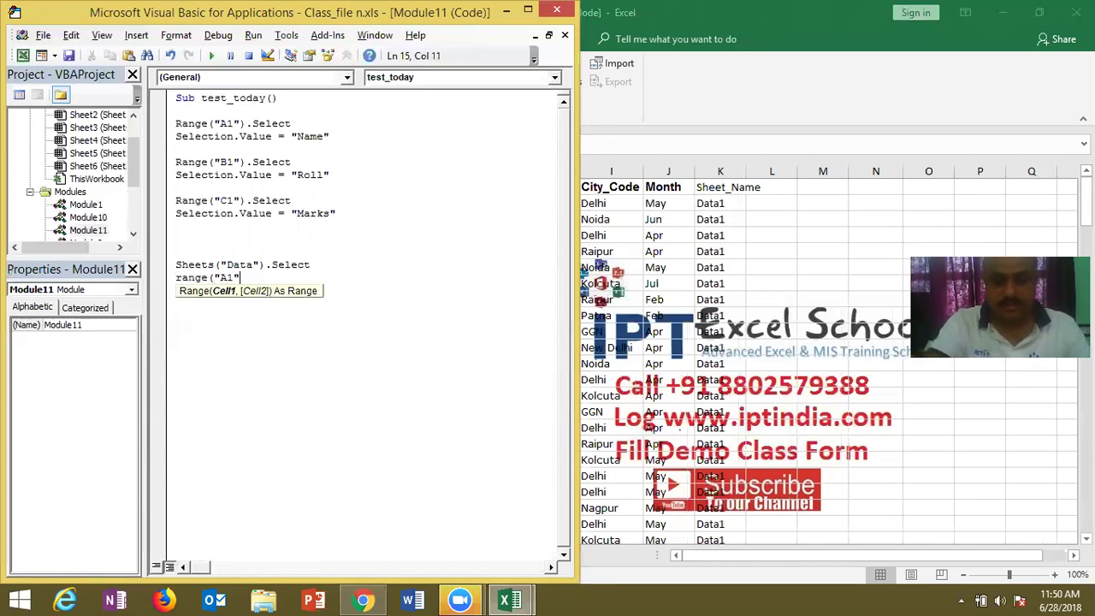
{"action": "type", "text": ").se"}
{"action": "key", "text": "Tab"}
{"action": "key", "text": "Return"}
{"action": "type", "text": "selection."}
{"action": "type", "text": "V"}
{"action": "key", "text": "BackSpace"}
{"action": "type", "text": "Value = \"Sujeet"}
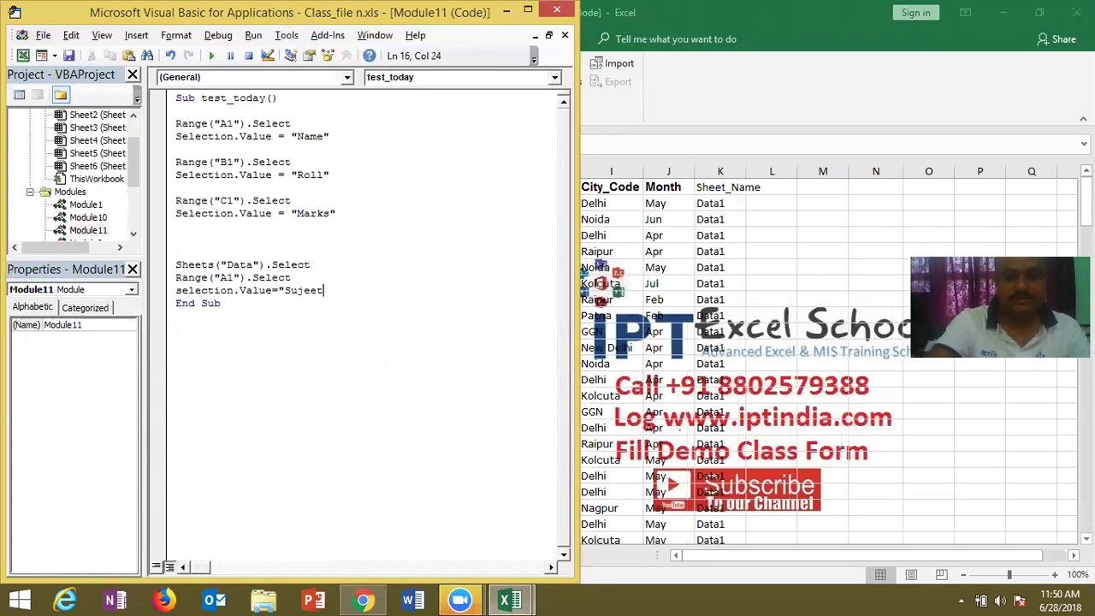
{"action": "type", "text": "\""}
{"action": "key", "text": "Return"}
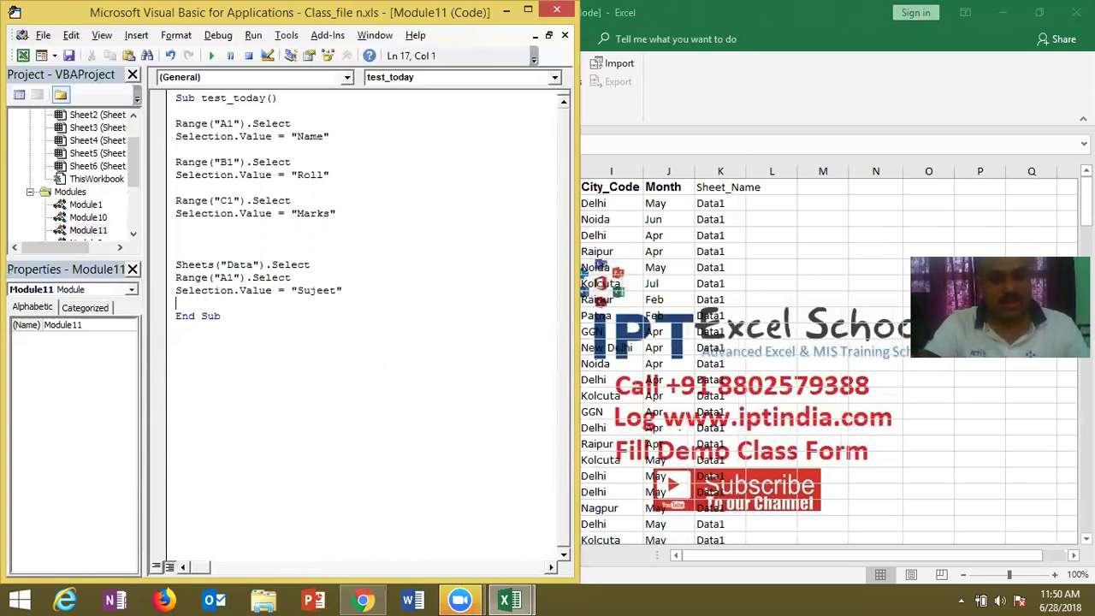
{"action": "mouse_move", "coordinate": [176, 265]}
{"action": "left_mouse_down"}
{"action": "mouse_move", "coordinate": [259, 275]}
{"action": "mouse_move", "coordinate": [325, 259]}
{"action": "left_mouse_up"}
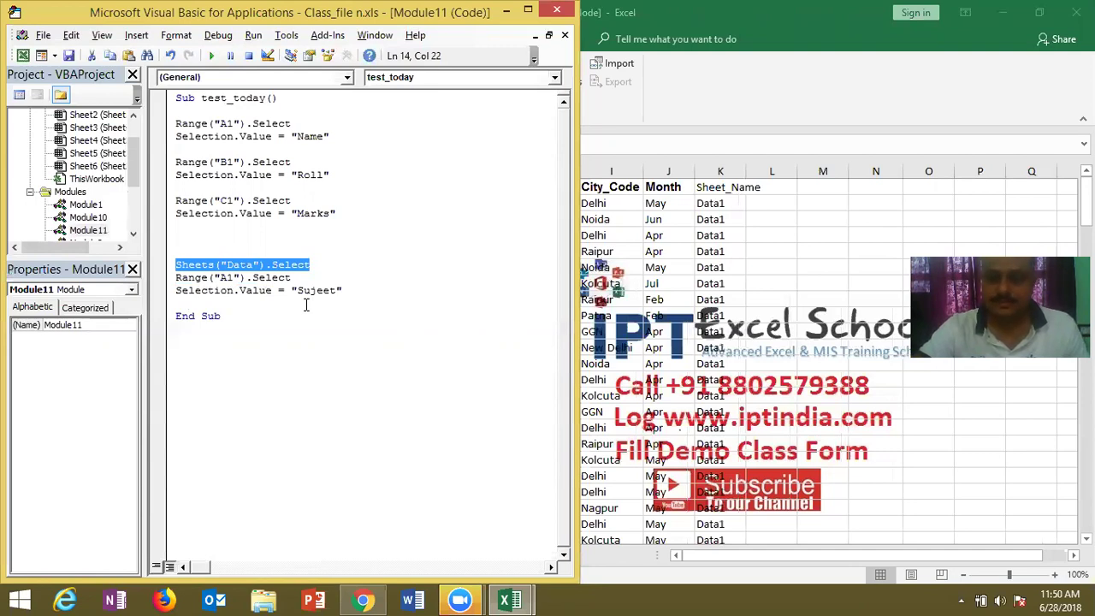
{"action": "mouse_move", "coordinate": [270, 303]}
{"action": "left_mouse_down"}
{"action": "mouse_move", "coordinate": [226, 151]}
{"action": "mouse_move", "coordinate": [178, 117]}
{"action": "left_mouse_up"}
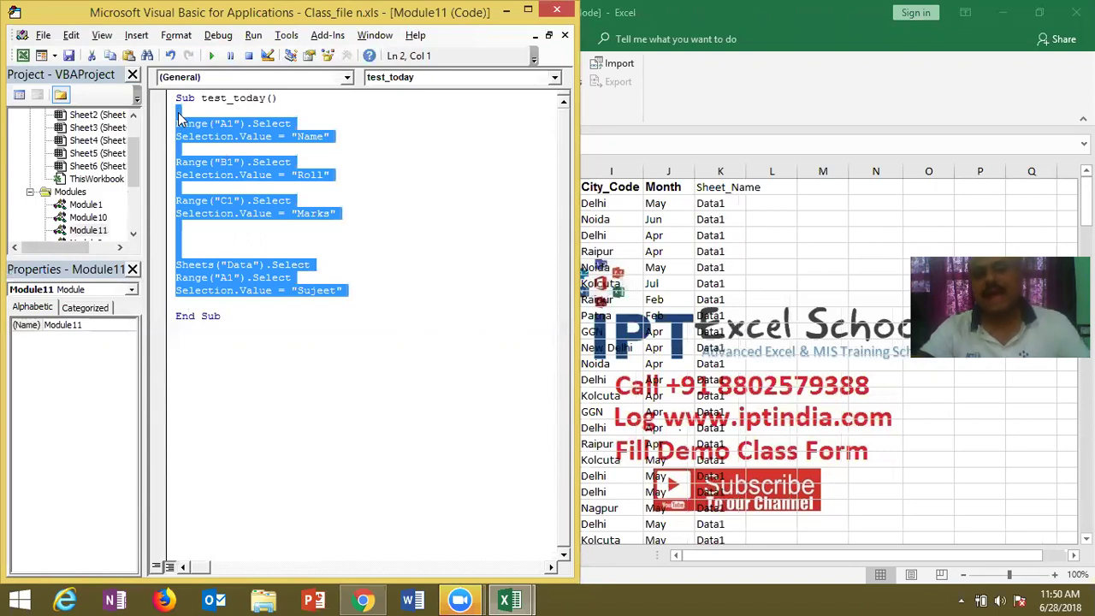
- Back in the workbook, add a new blank worksheet and select cell H1
{"action": "key", "text": "alt+F11"}
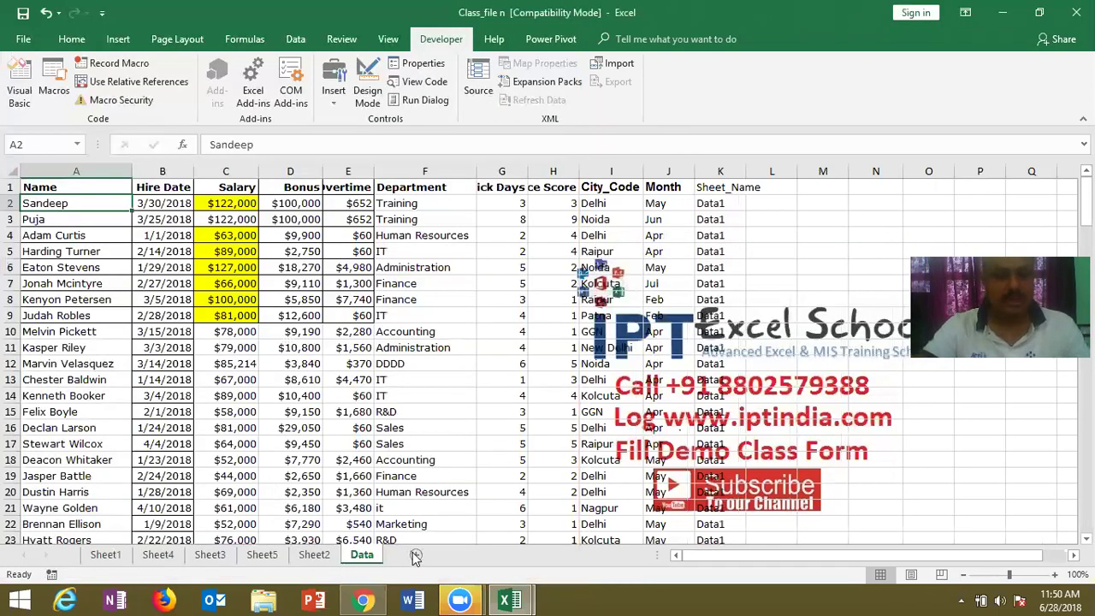
{"action": "left_click", "coordinate": [414, 554]}
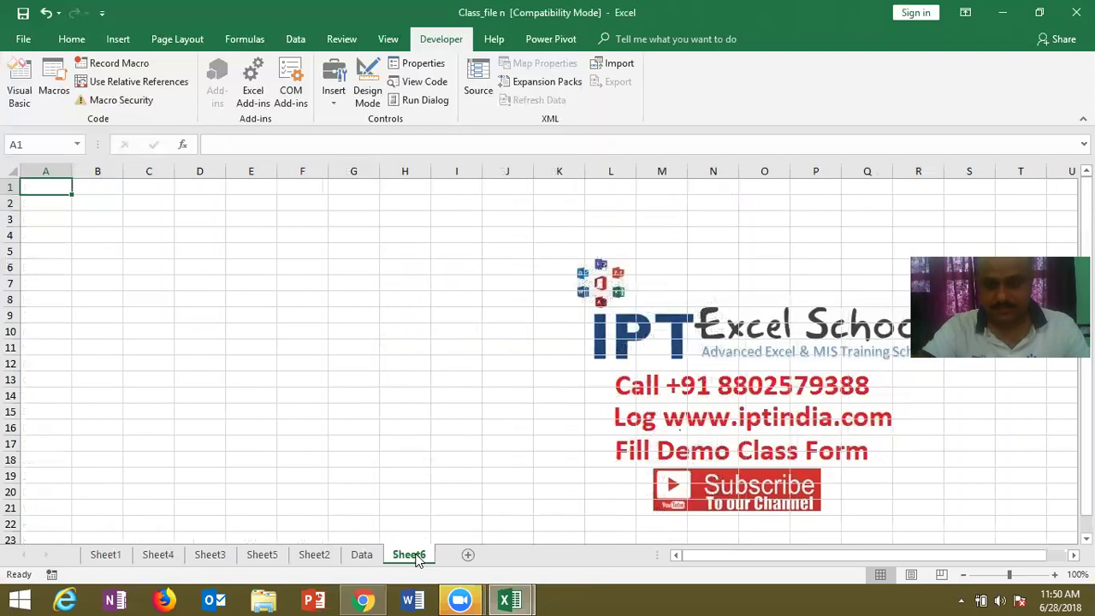
{"action": "left_click", "coordinate": [400, 215]}
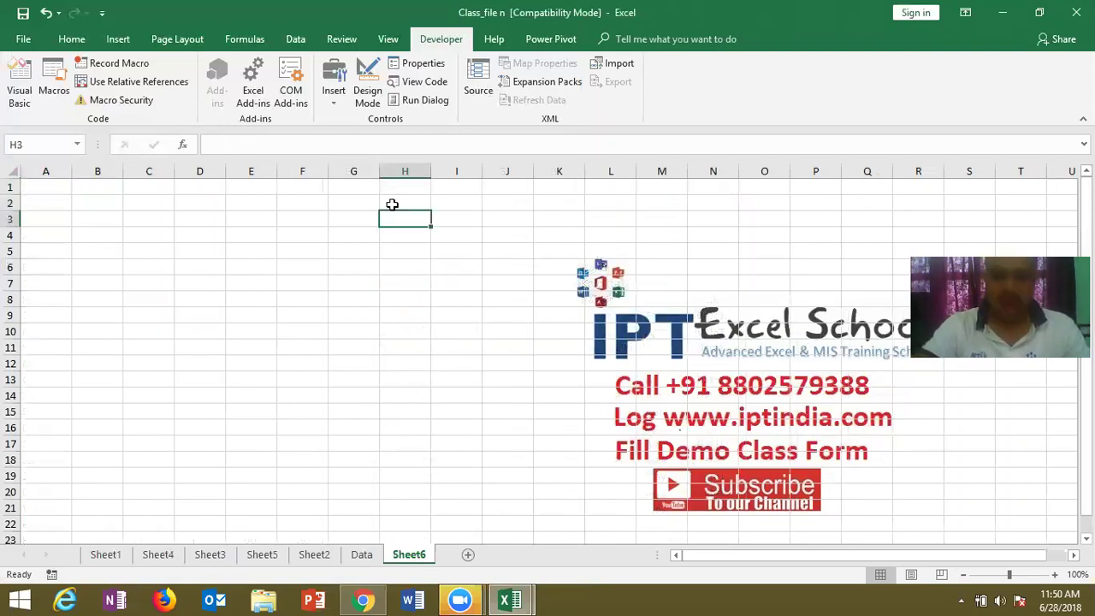
{"action": "left_click", "coordinate": [398, 199]}
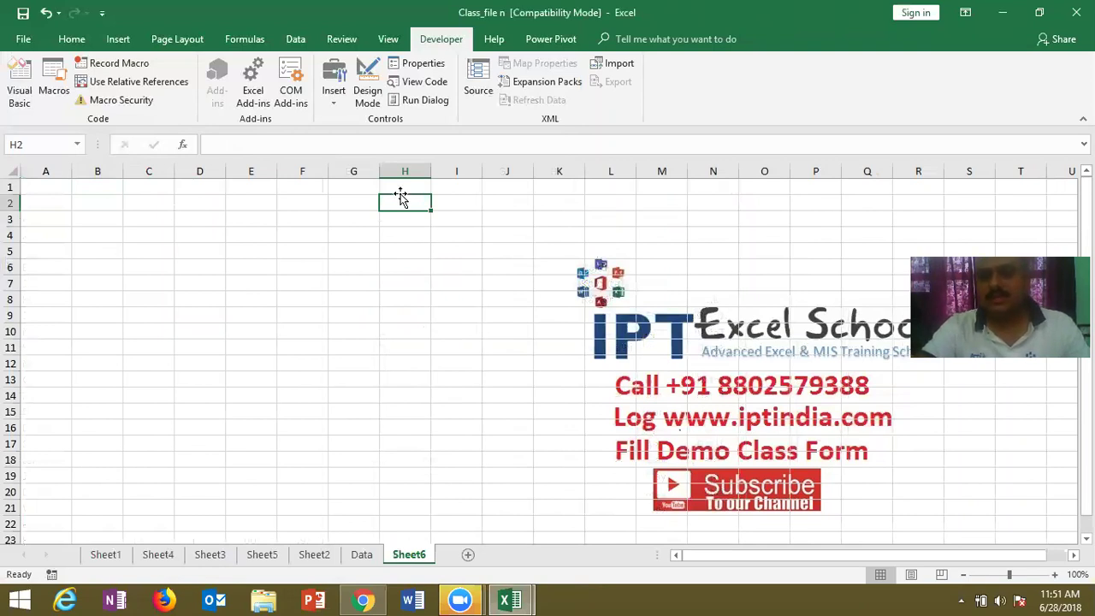
{"action": "left_click", "coordinate": [404, 188]}
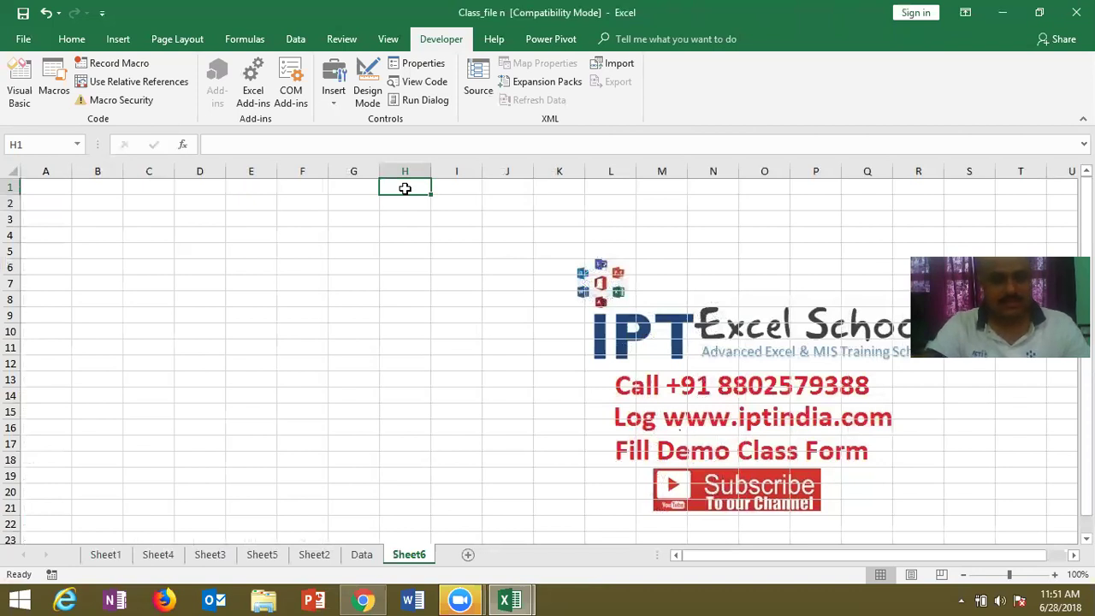
- Enter Analyze in H1, correcting the spelling while typing
{"action": "type", "text": "Analysis"}
{"action": "key", "text": "BackSpace"}
{"action": "key", "text": "BackSpace"}
{"action": "key", "text": "BackSpace"}
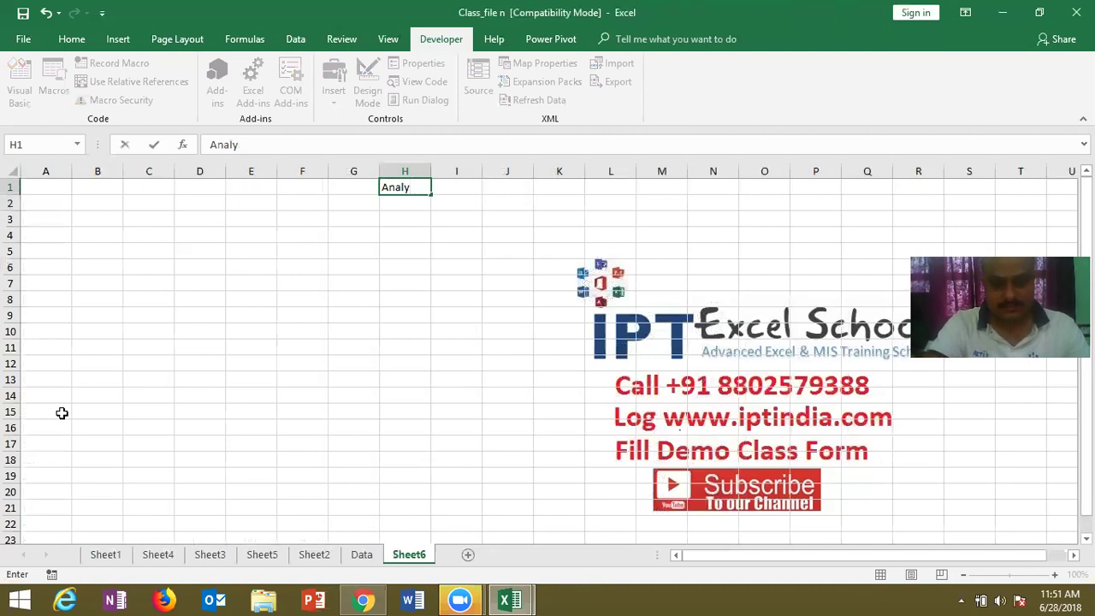
{"action": "type", "text": "se"}
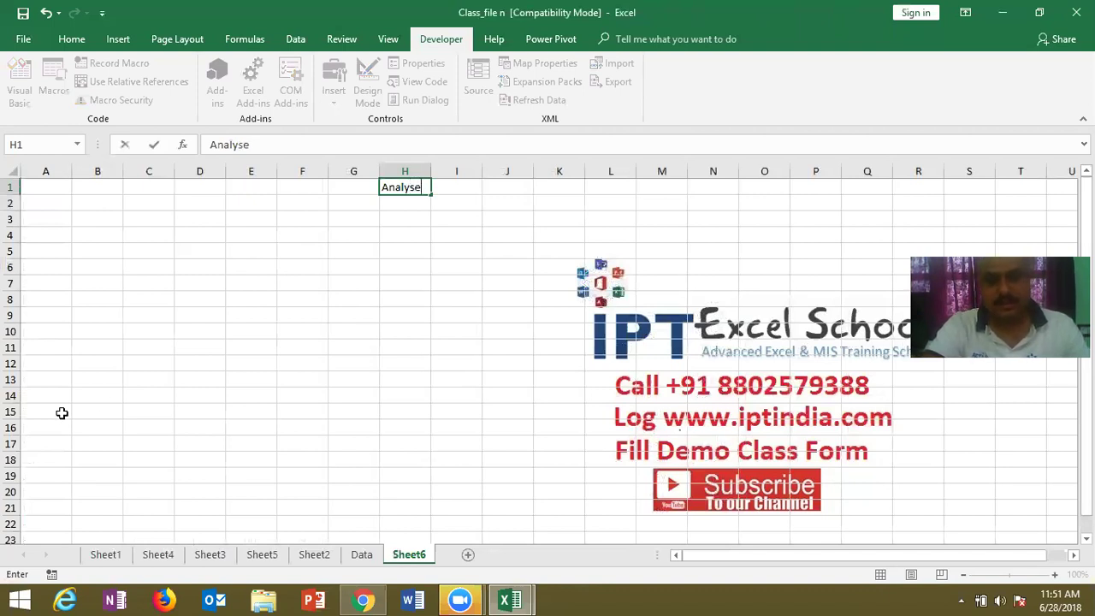
{"action": "key", "text": "BackSpace"}
{"action": "key", "text": "BackSpace"}
{"action": "type", "text": "zes"}
{"action": "key", "text": "BackSpace"}
{"action": "key", "text": "BackSpace"}
{"action": "type", "text": "e"}
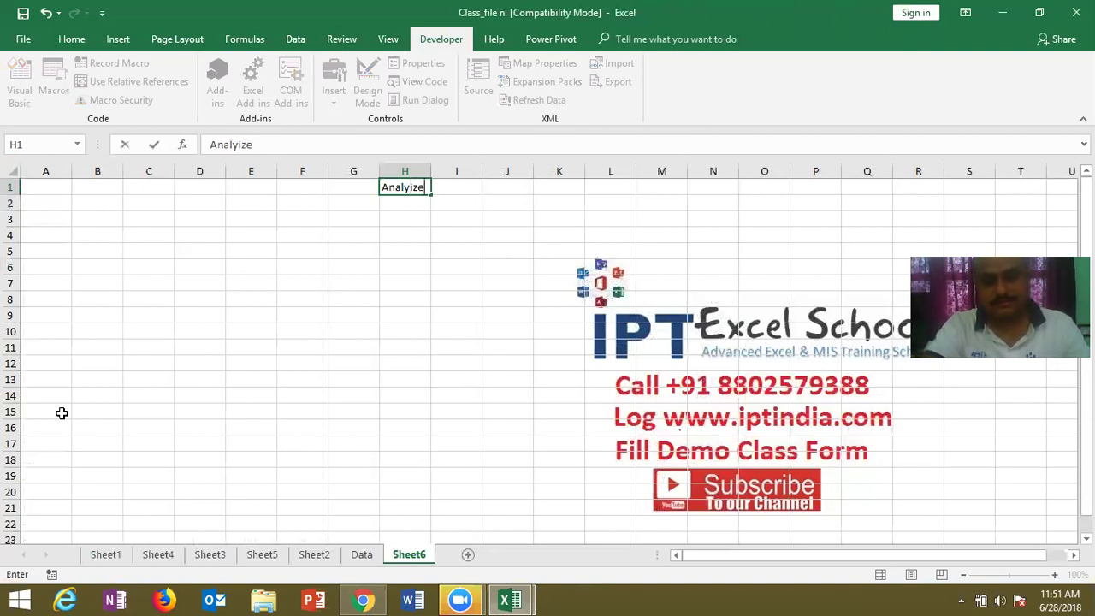
{"action": "key", "text": "Return"}
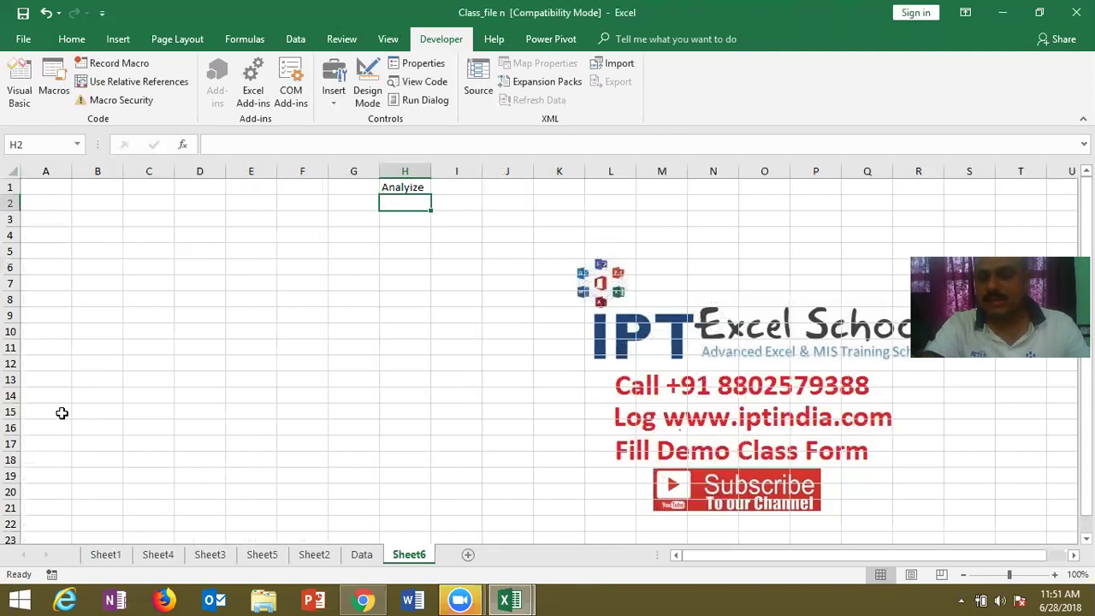
- Fill H2:H4 with Algorithm, Code and Test
{"action": "type", "text": "Al"}
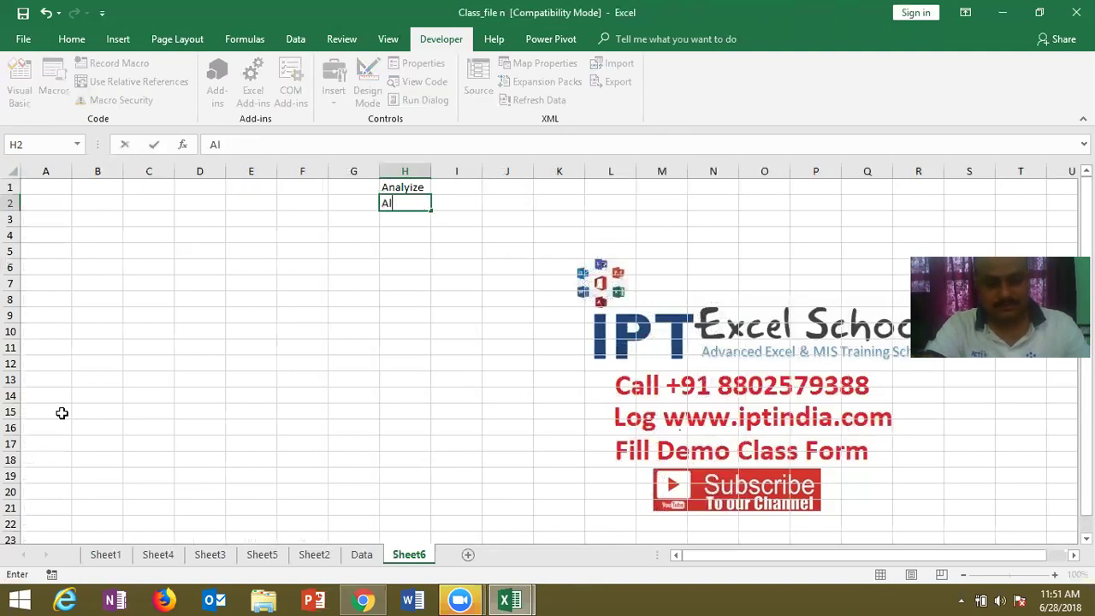
{"action": "type", "text": "gorithm"}
{"action": "key", "text": "Return"}
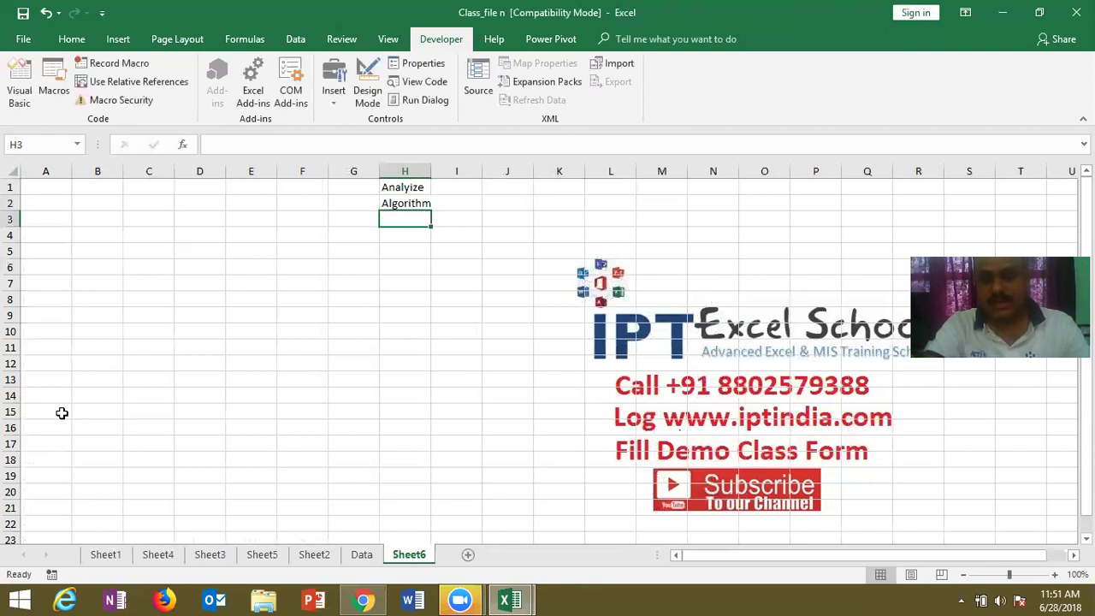
{"action": "type", "text": "Code"}
{"action": "key", "text": "ctrl+Return"}
{"action": "key", "text": "Down"}
{"action": "type", "text": "Test"}
{"action": "key", "text": "Tab"}
- Enter Recode and Test in I4:J4, then Apply in H5
{"action": "type", "text": "T"}
{"action": "key", "text": "BackSpace"}
{"action": "type", "text": "Recode"}
{"action": "key", "text": "Tab"}
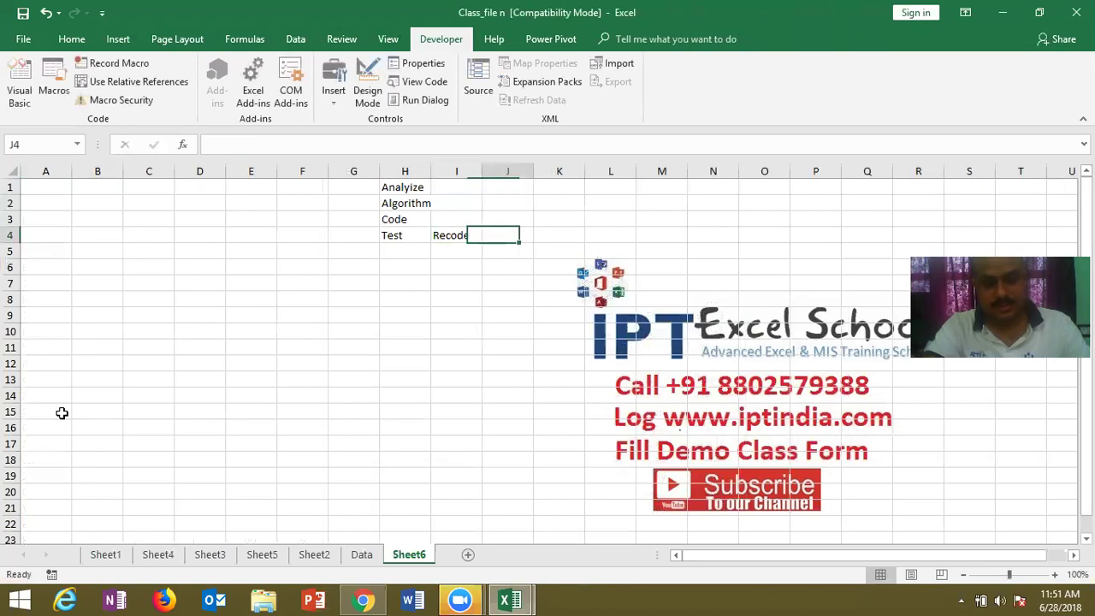
{"action": "type", "text": "Test"}
{"action": "key", "text": "Return"}
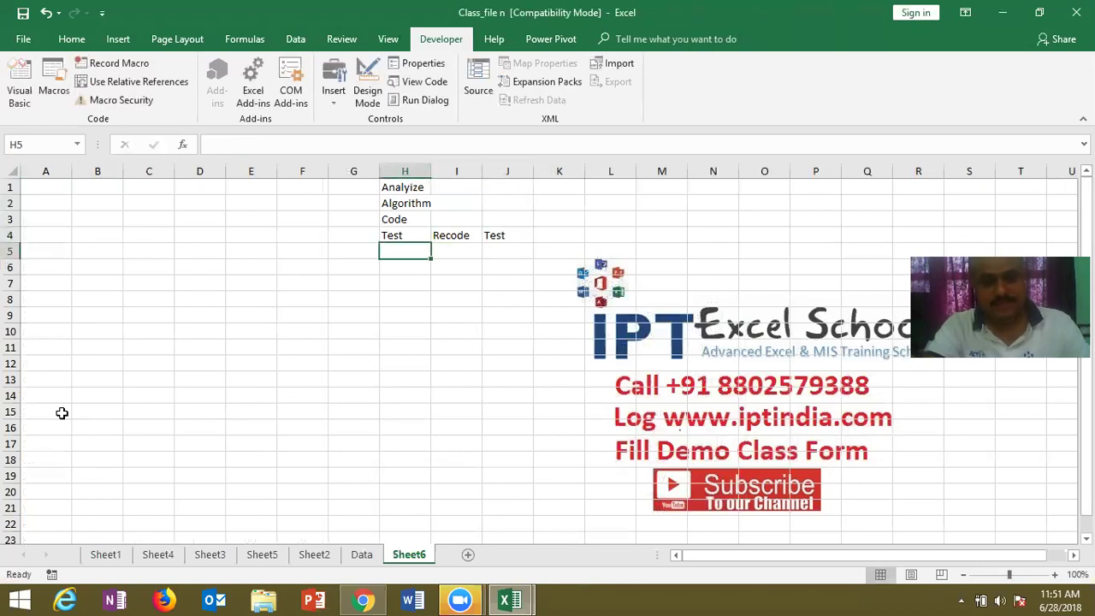
{"action": "type", "text": "Appl"}
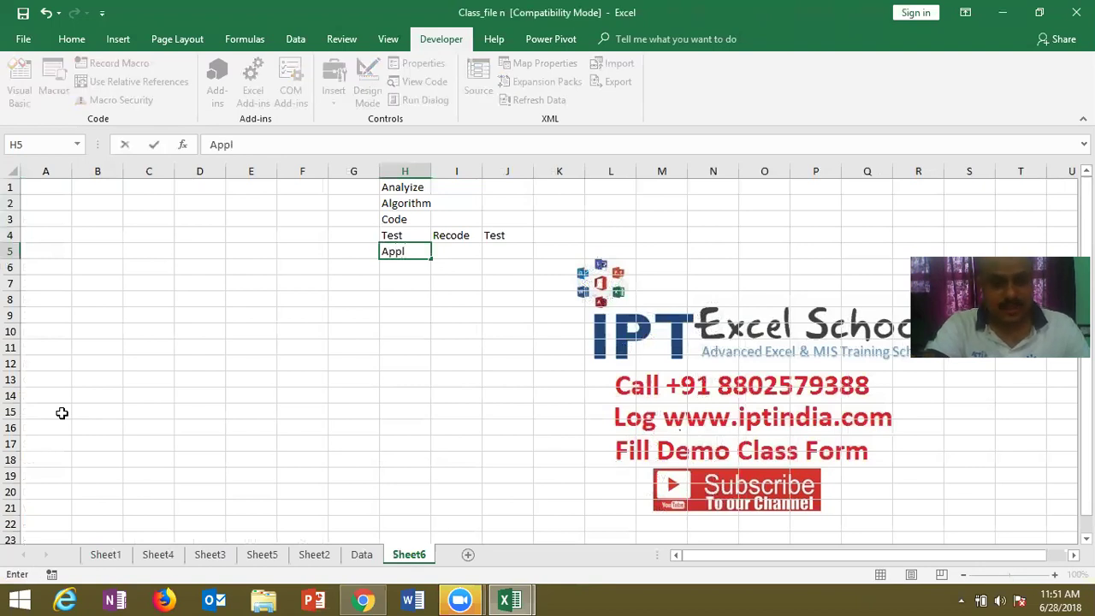
{"action": "type", "text": "y"}
{"action": "left_click", "coordinate": [128, 337]}
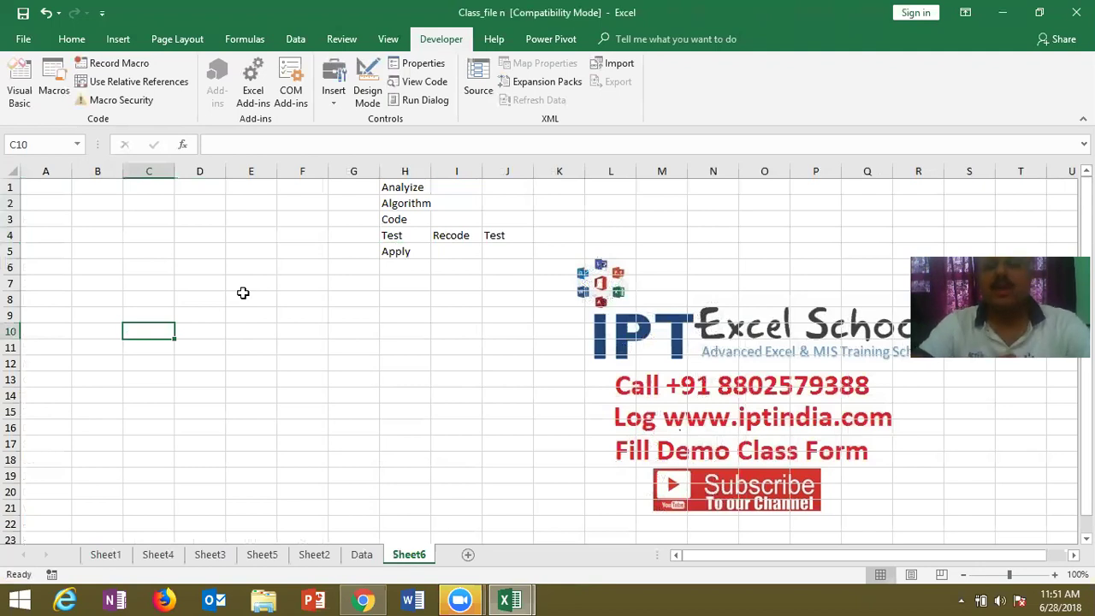
- Step through Algorithm, Code, Test, Recode and the second Test, ending back on Apply in H5
{"action": "left_click", "coordinate": [409, 203]}
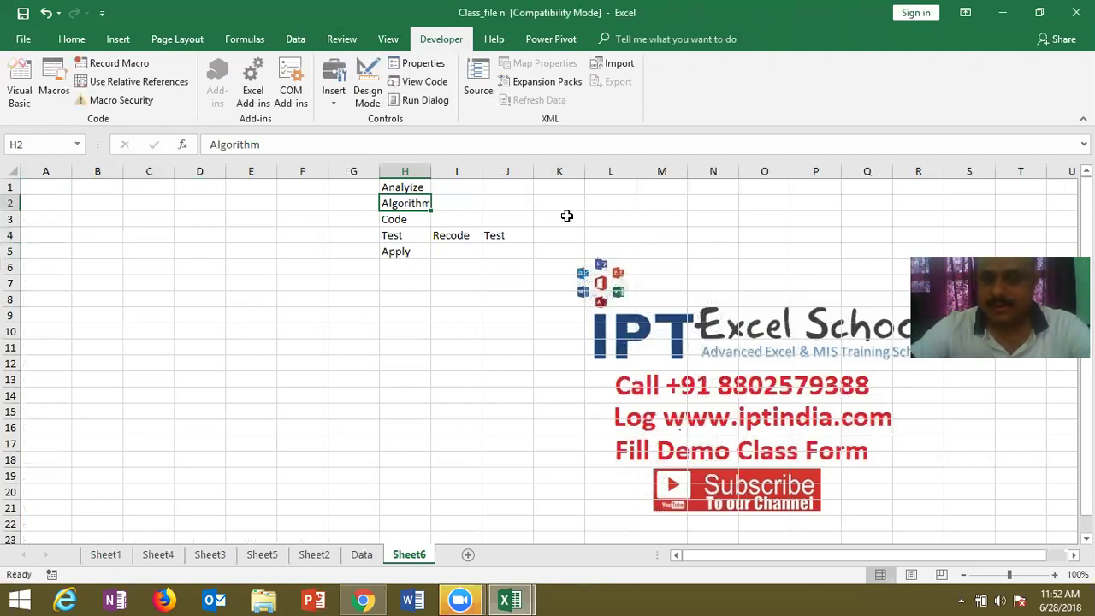
{"action": "key", "text": "Down"}
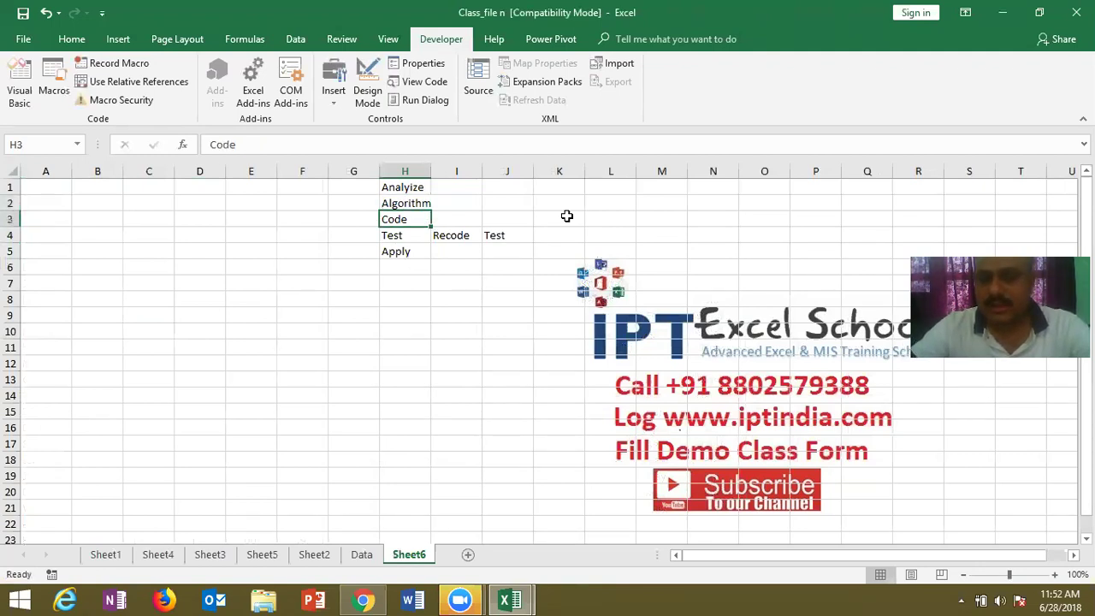
{"action": "key", "text": "Down"}
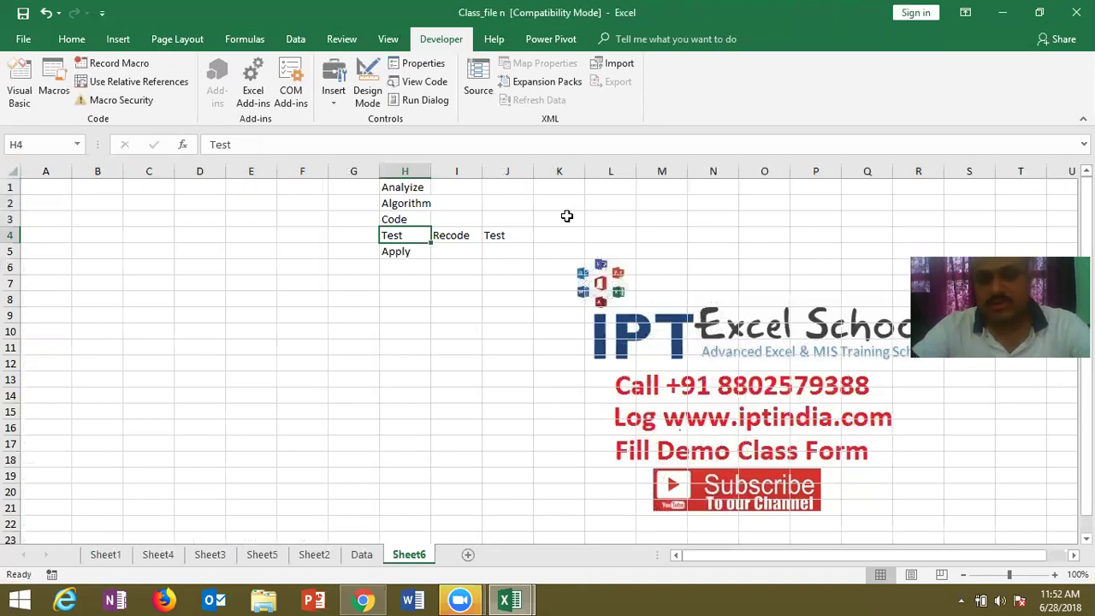
{"action": "key", "text": "Right"}
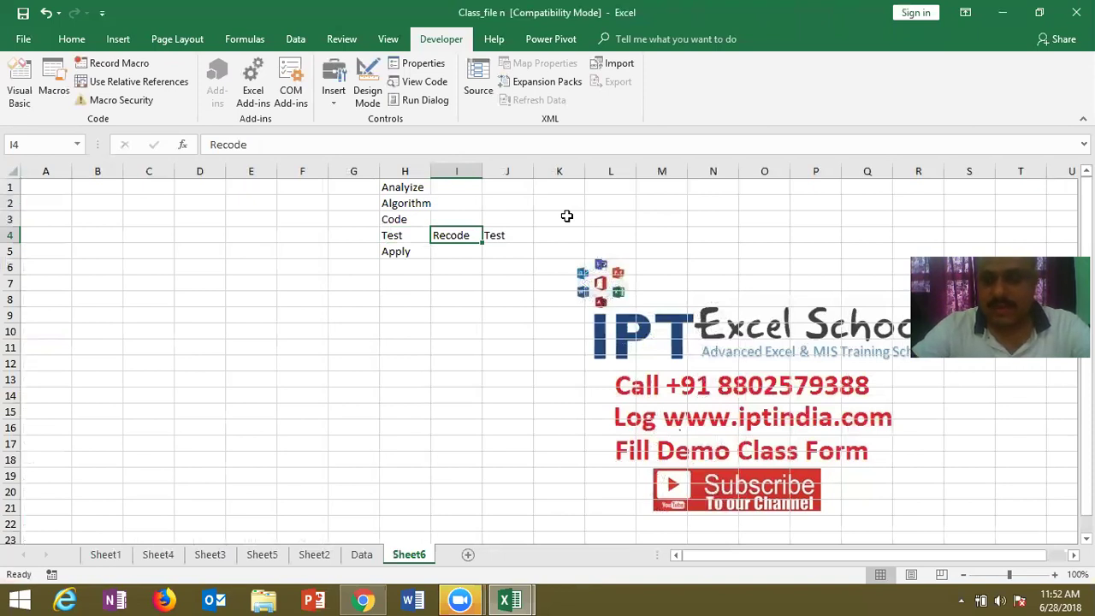
{"action": "key", "text": "Right"}
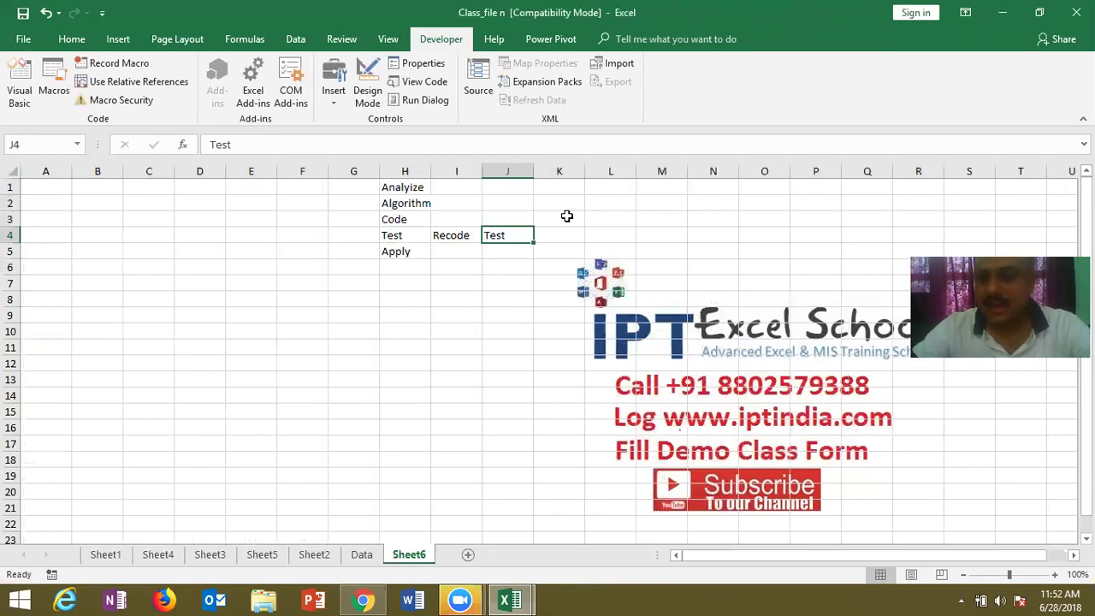
{"action": "key", "text": "Down"}
{"action": "key", "text": "Left"}
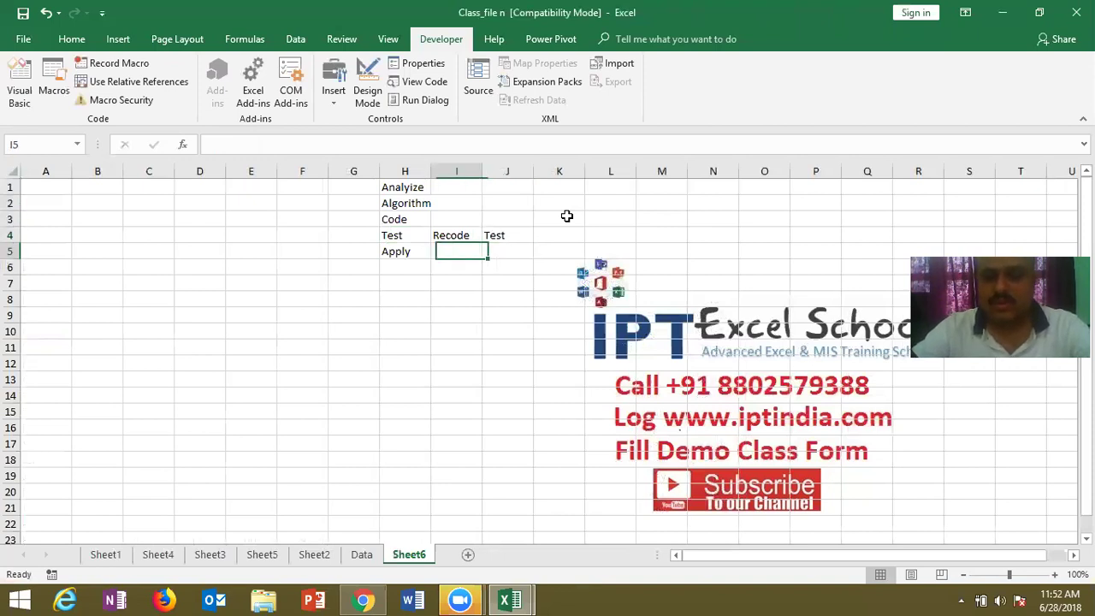
{"action": "key", "text": "Left"}
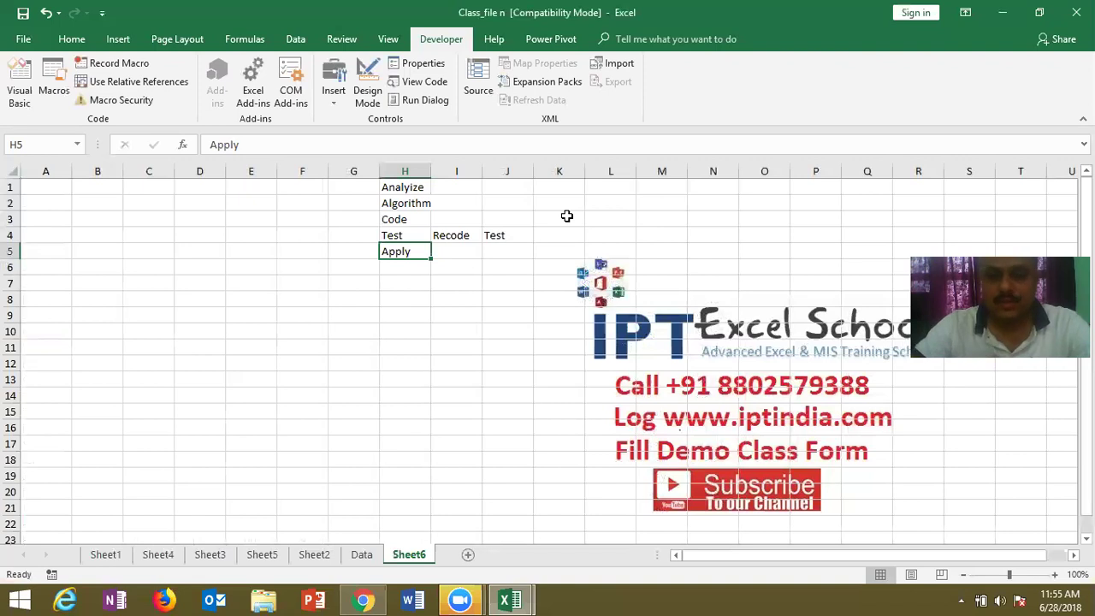
- Review Sheet6's first steps, then go to Sheet5 and select H1
{"action": "left_click", "coordinate": [411, 192]}
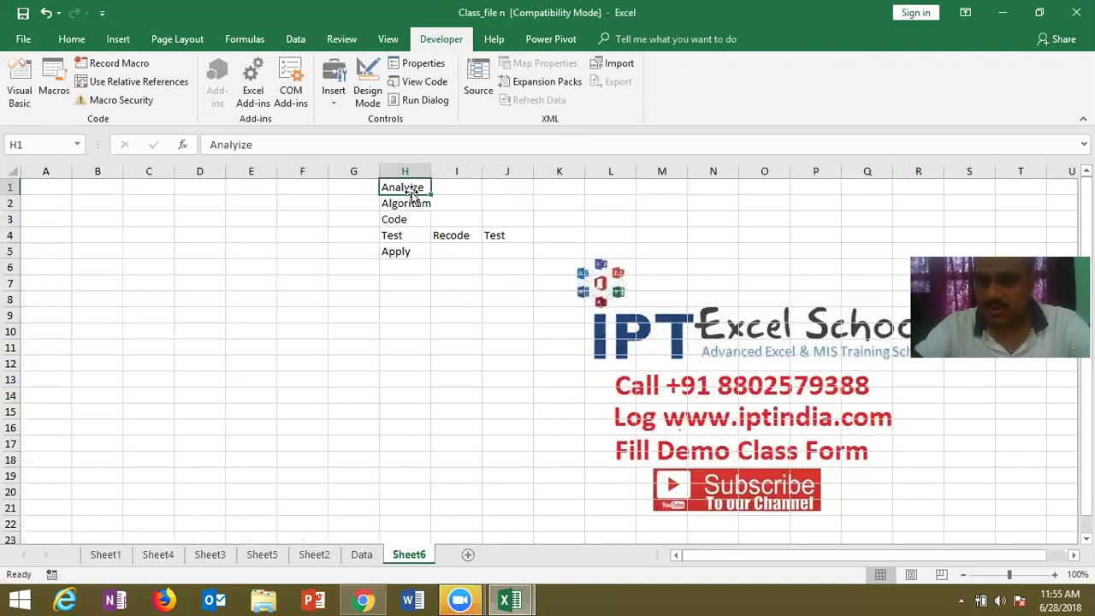
{"action": "left_click", "coordinate": [411, 201]}
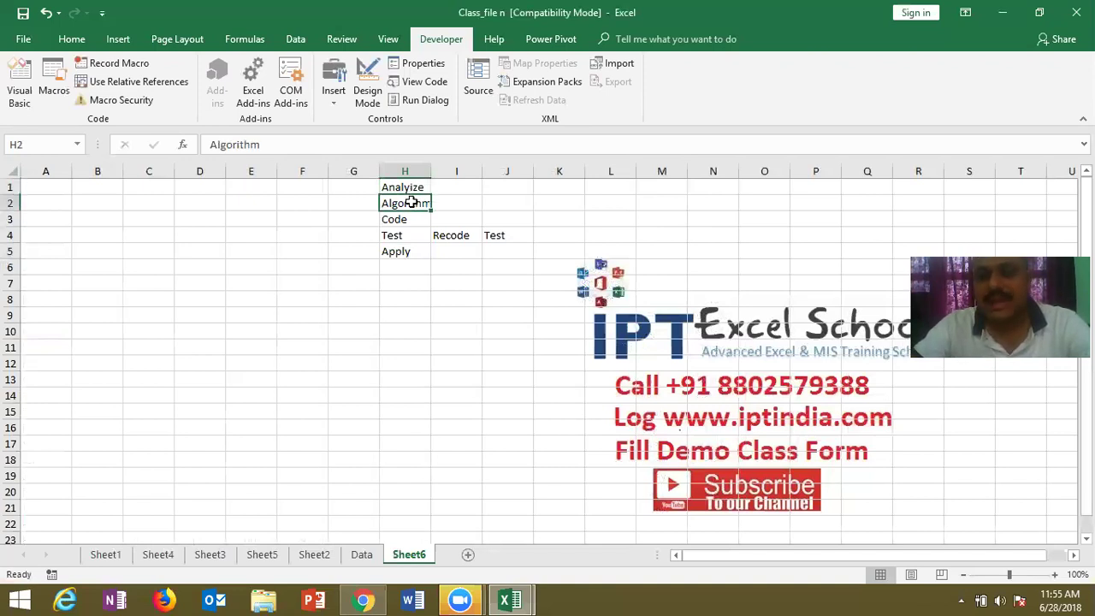
{"action": "left_click", "coordinate": [120, 554]}
{"action": "left_click", "coordinate": [157, 554]}
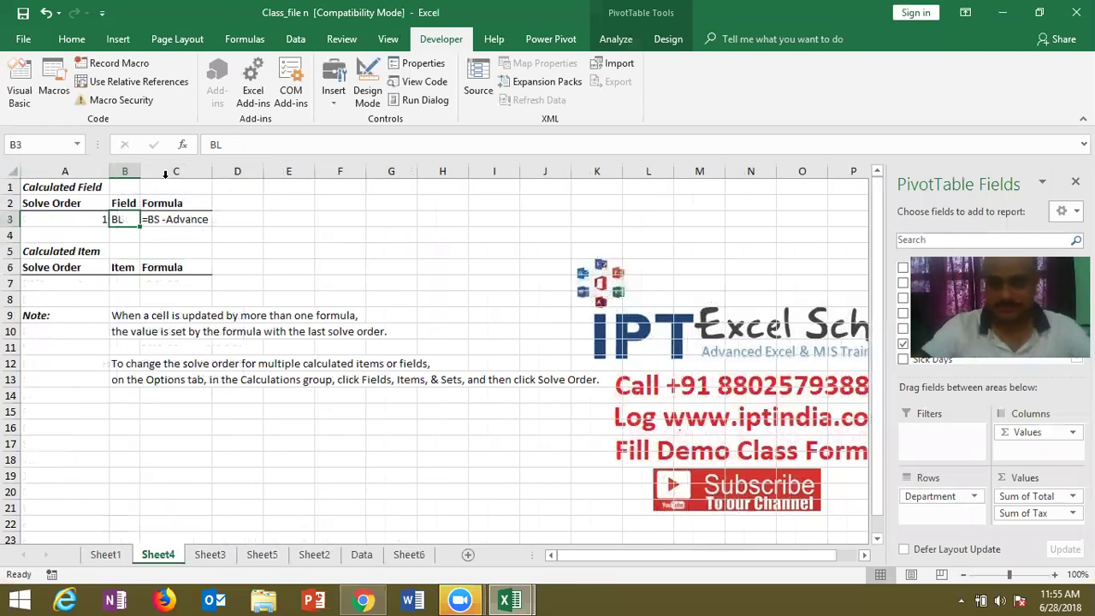
{"action": "key", "text": "ctrl+Page_Down"}
{"action": "key", "text": "ctrl+Page_Down"}
{"action": "left_click", "coordinate": [416, 190]}
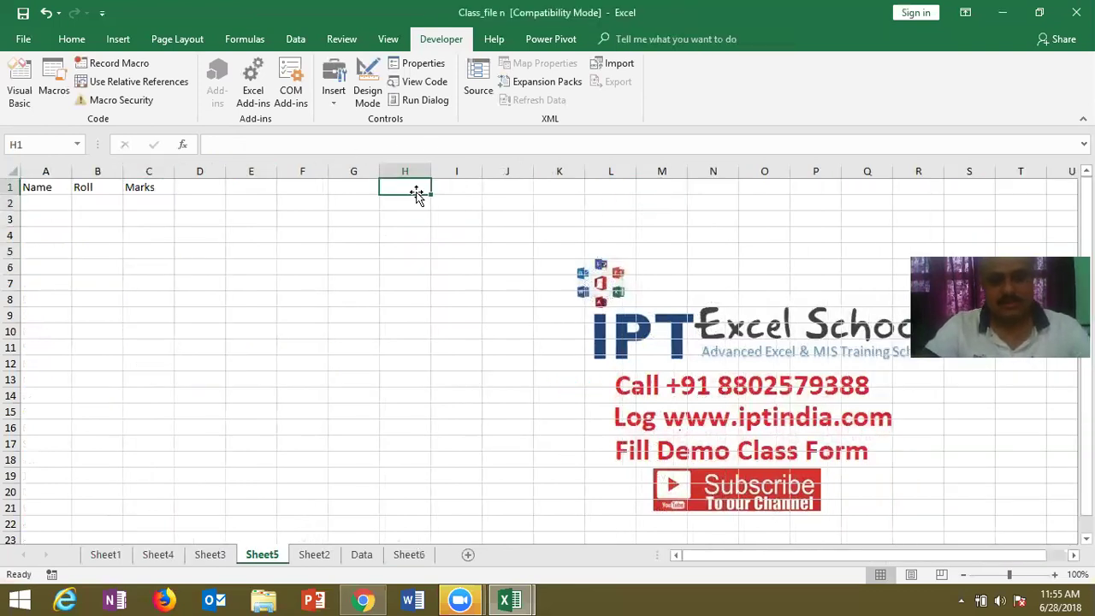
- Enter Sart, select A1, Enter Name and Select B1 into H1:H4
{"action": "type", "text": "Sart"}
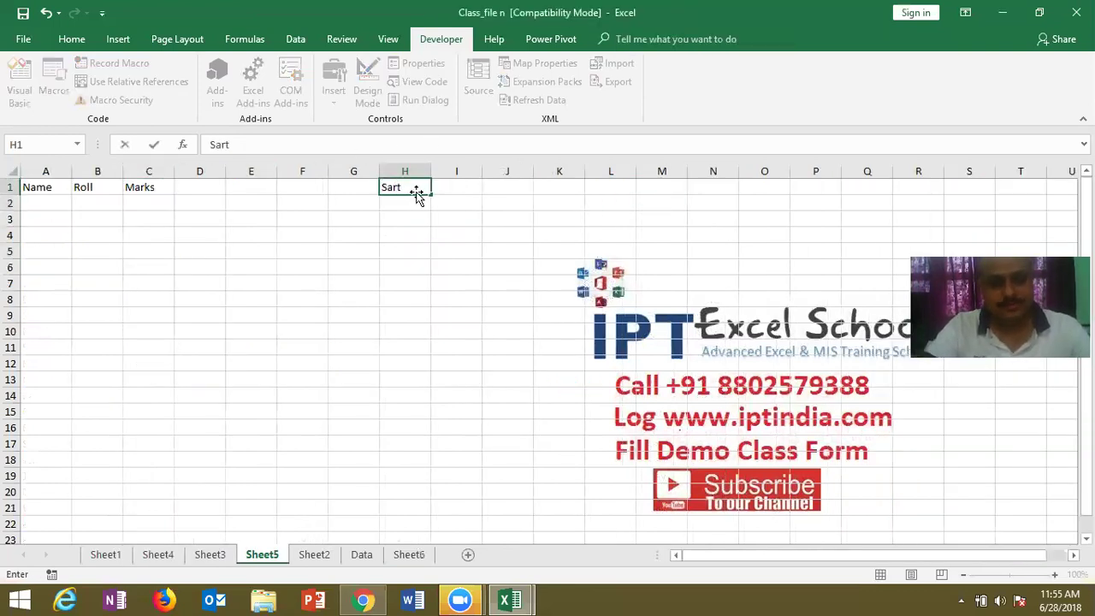
{"action": "key", "text": "Return"}
{"action": "type", "text": "select "}
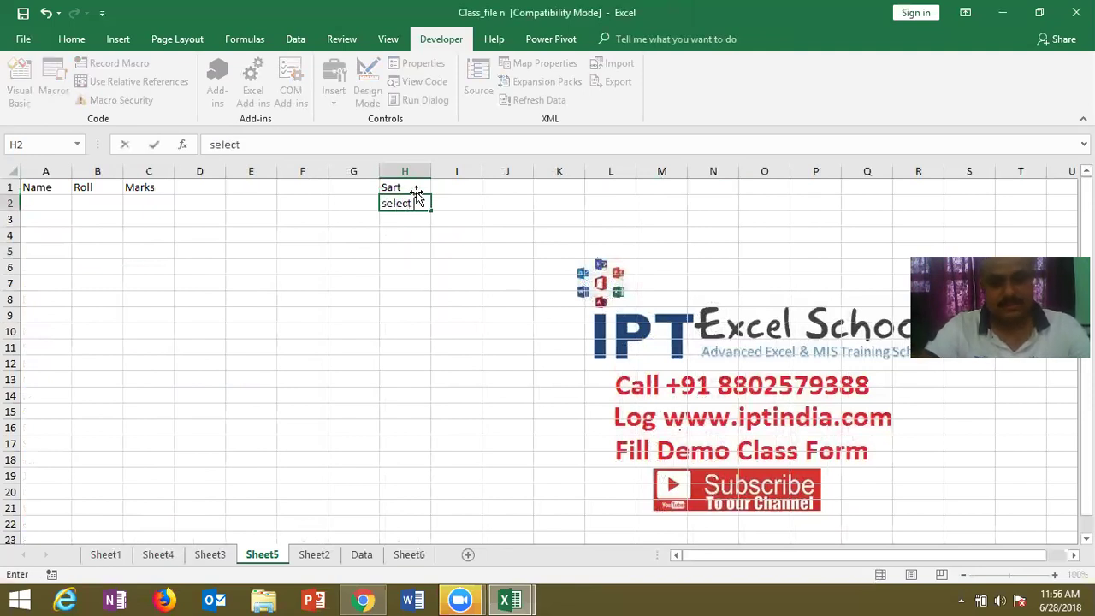
{"action": "type", "text": "A1"}
{"action": "key", "text": "Return"}
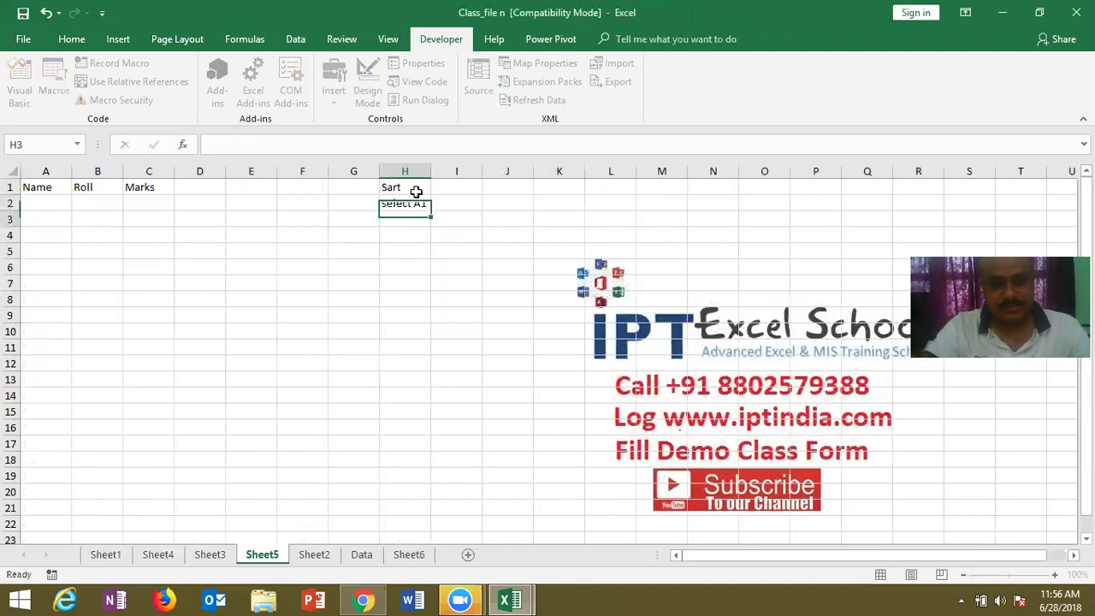
{"action": "type", "text": "Enter Name"}
{"action": "key", "text": "Return"}
{"action": "type", "text": "S"}
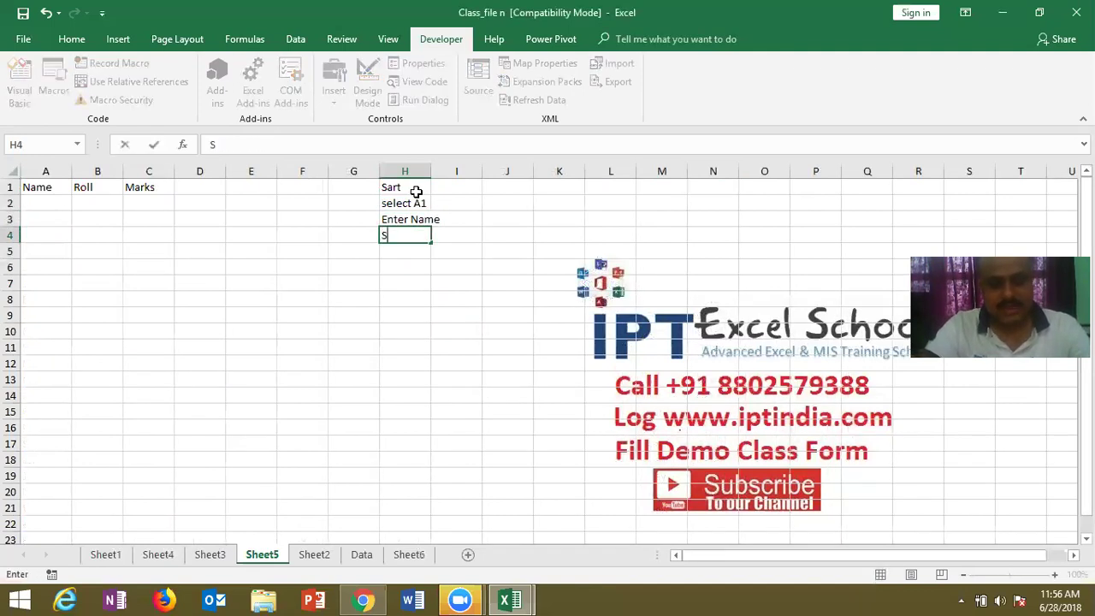
{"action": "type", "text": "elect B1"}
{"action": "key", "text": "Return"}
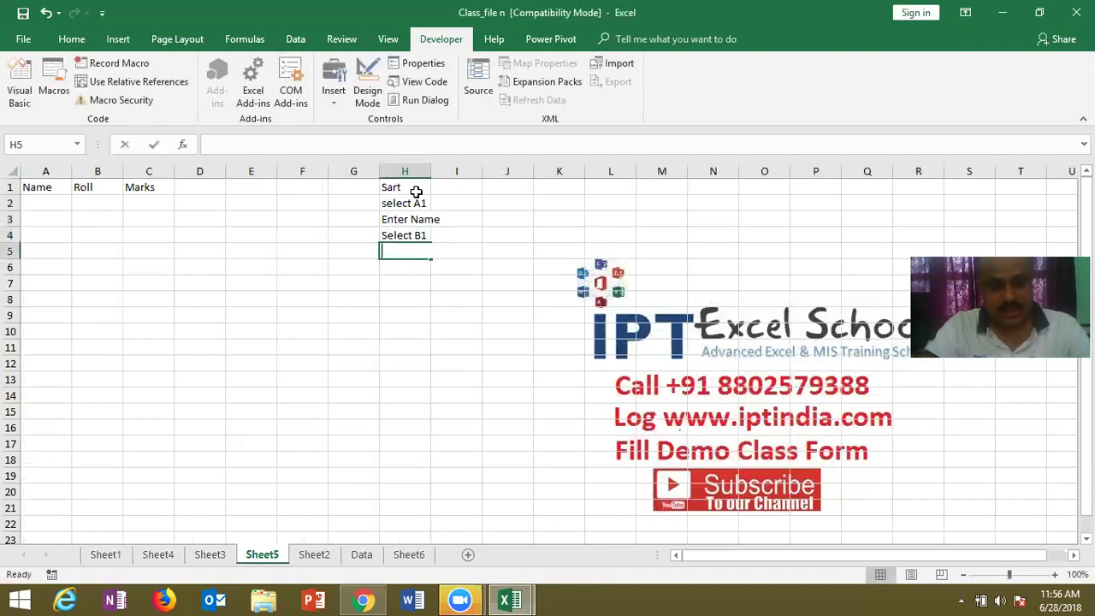
- Continue with Enter Roll, Select C1, Enter Marks and Select A1:C15 in H5:H8
{"action": "type", "text": "Enter Roll"}
{"action": "key", "text": "Return"}
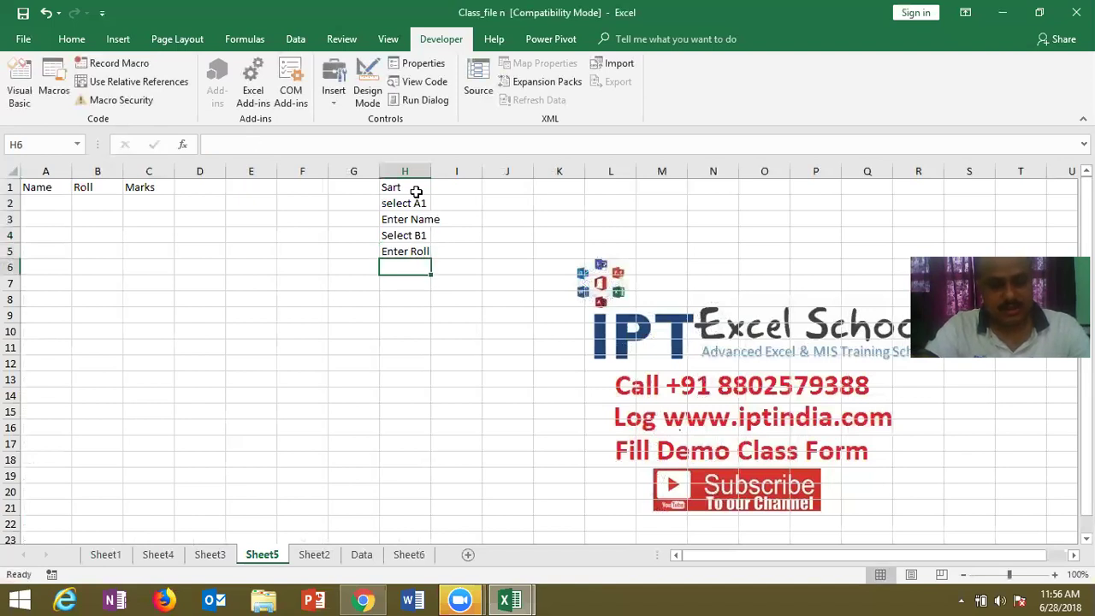
{"action": "type", "text": "Select C1"}
{"action": "key", "text": "Return"}
{"action": "type", "text": "Enter Marks"}
{"action": "key", "text": "Return"}
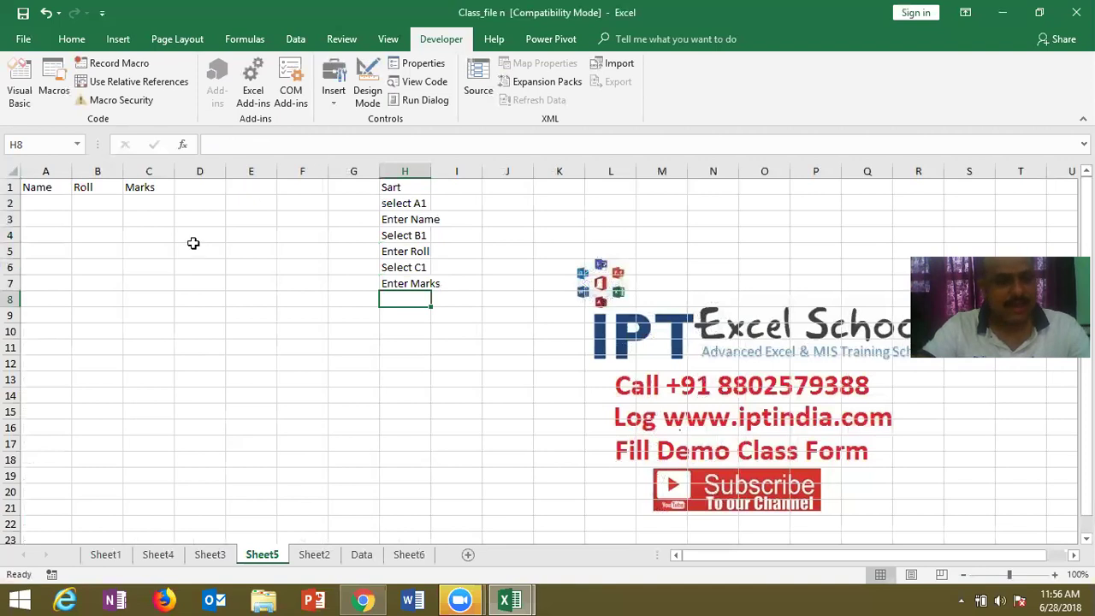
{"action": "type", "text": "S"}
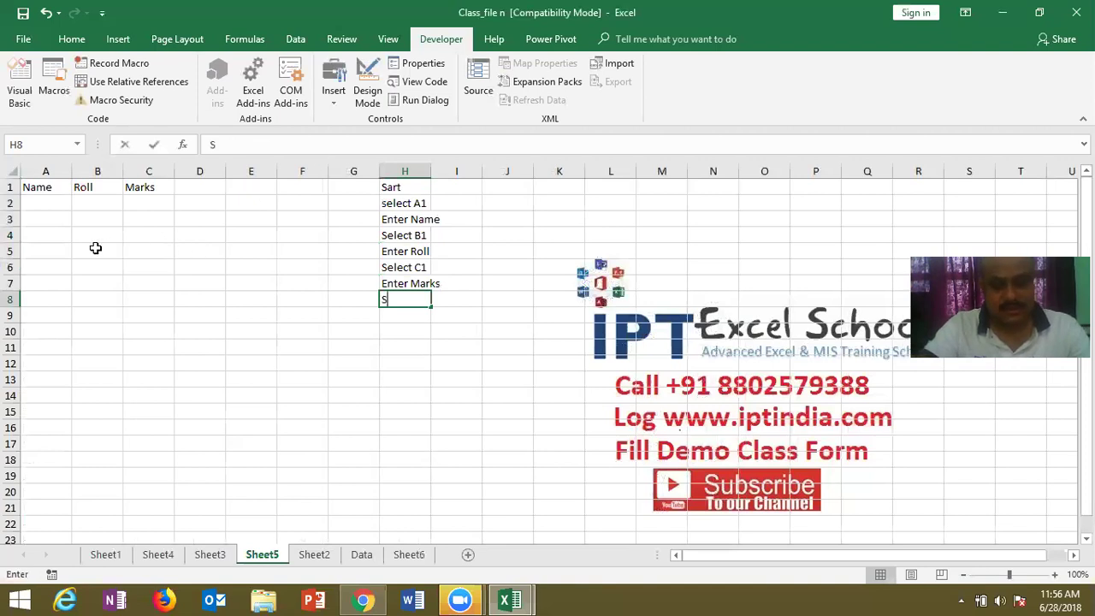
{"action": "type", "text": "elect A1"}
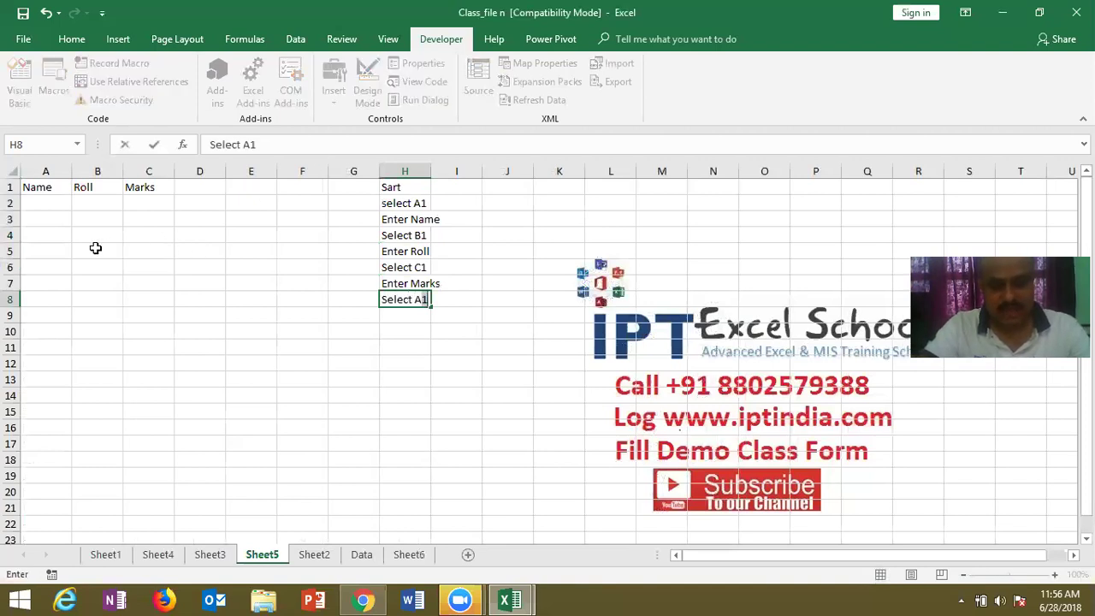
{"action": "type", "text": ":"}
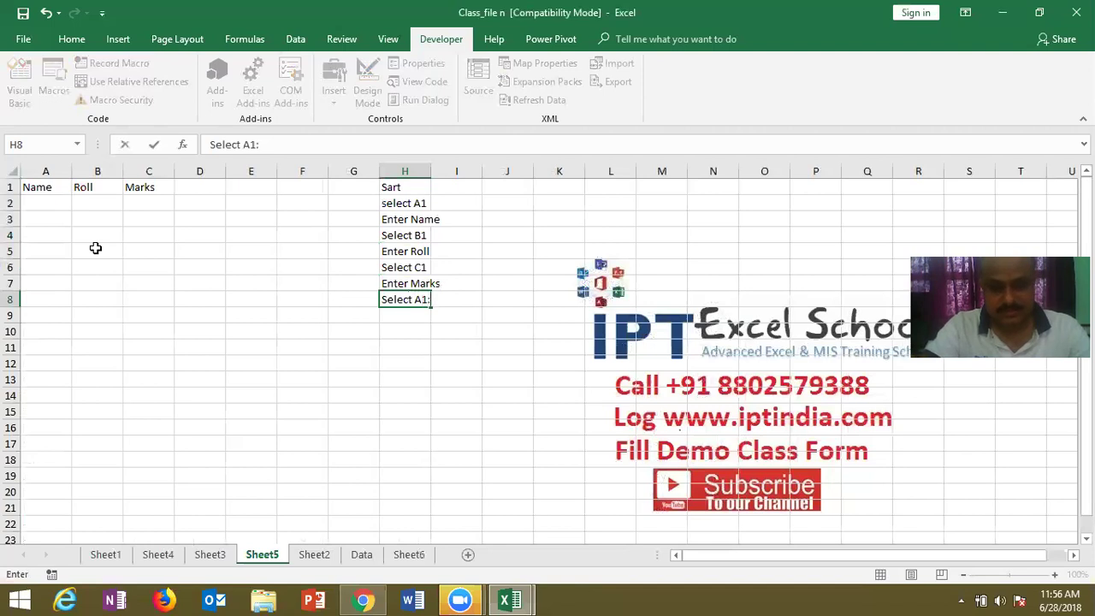
{"action": "type", "text": "C15"}
- Confirm Select A1:C15, then add Apply All Bloder and Select A16 in H9:H10
{"action": "key", "text": "Return"}
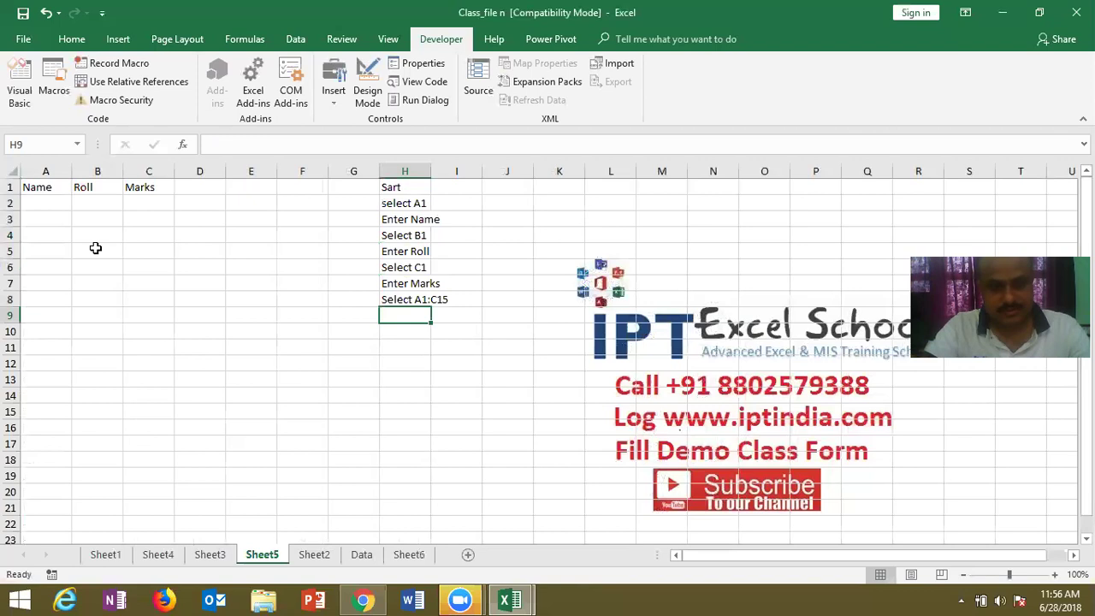
{"action": "type", "text": "App"}
{"action": "type", "text": "ly"}
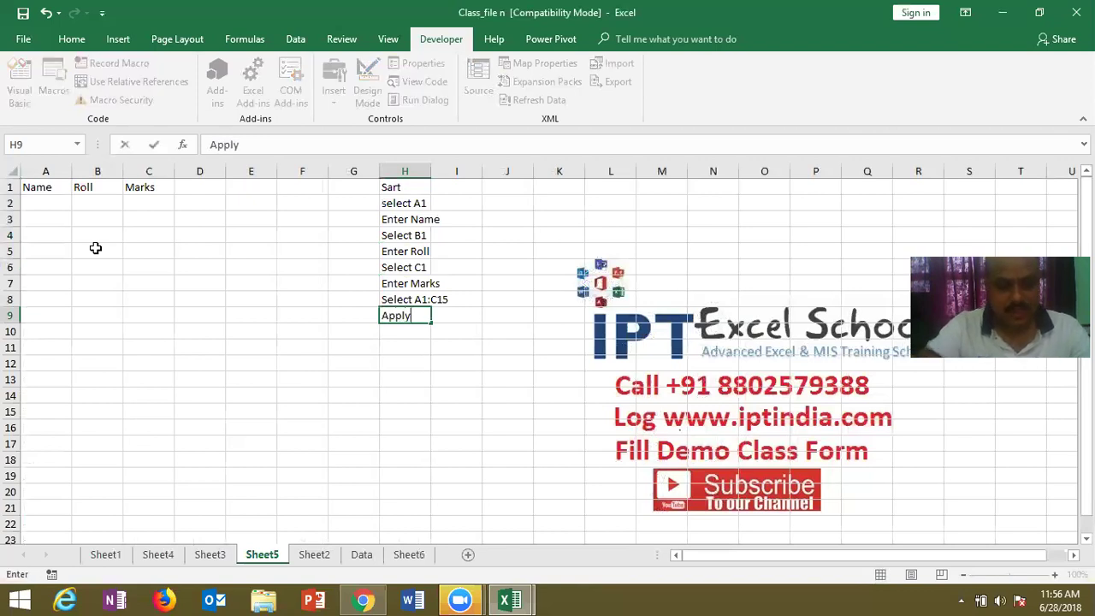
{"action": "type", "text": " All Bloder"}
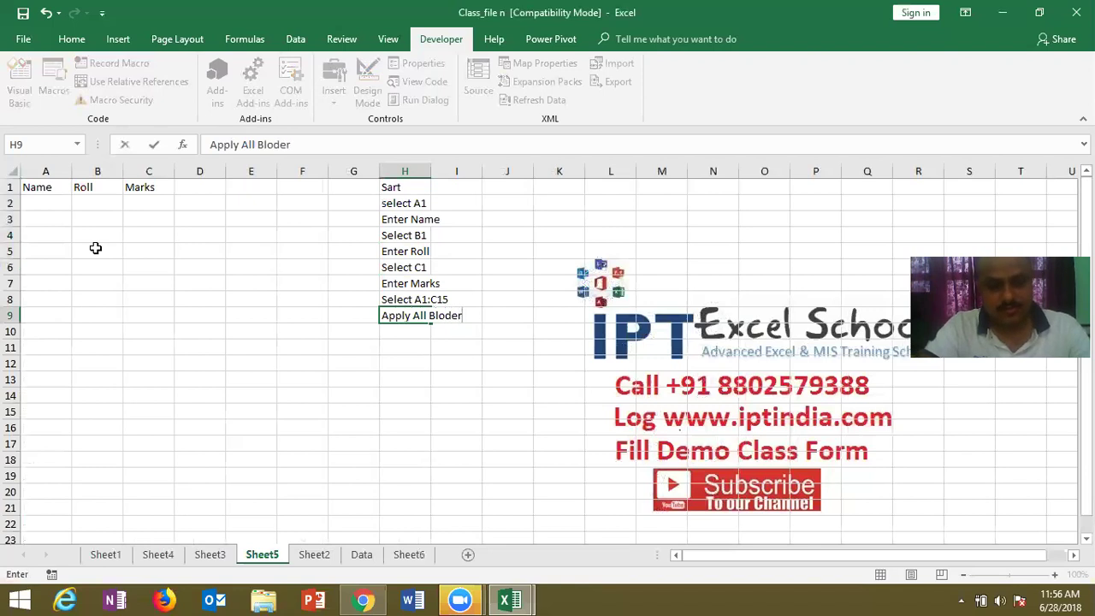
{"action": "key", "text": "Return"}
{"action": "type", "text": "Select"}
{"action": "key", "text": "ctrl+Return"}
{"action": "key", "text": "Return"}
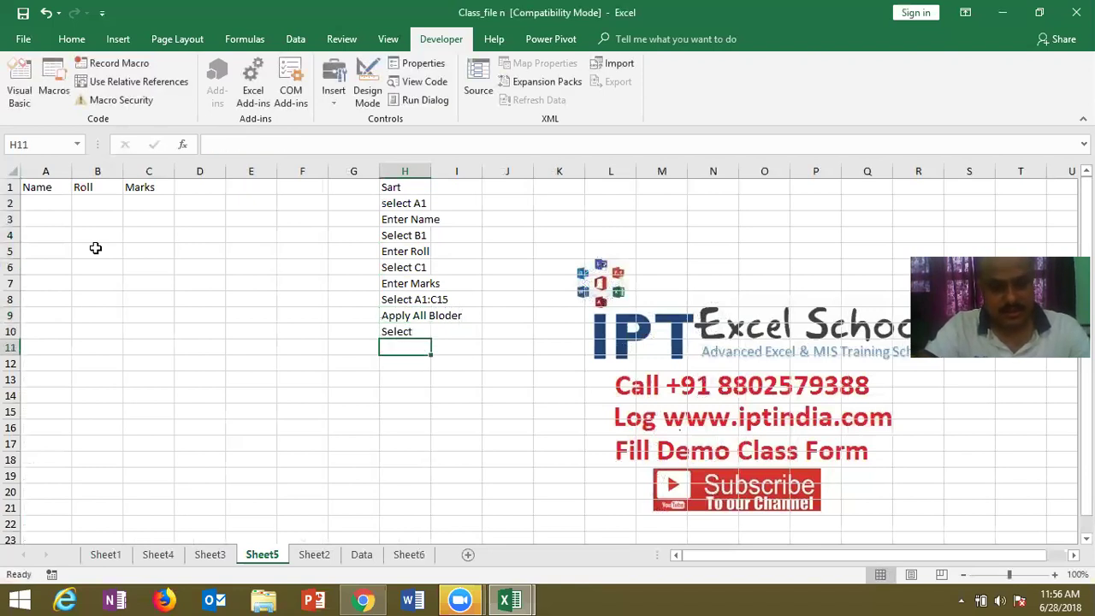
{"action": "key", "text": "Up"}
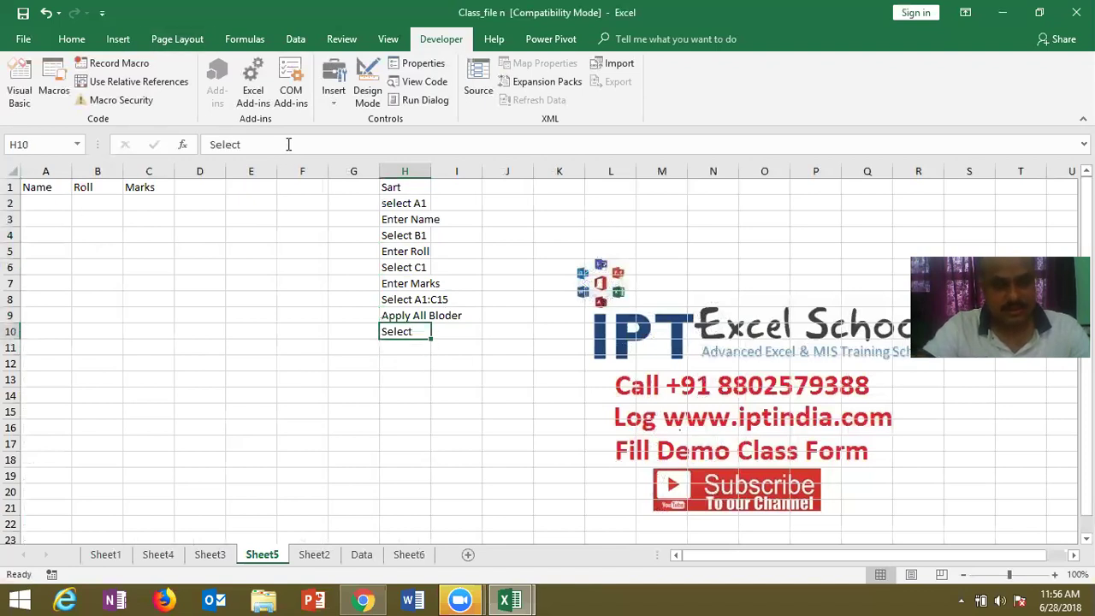
{"action": "left_click", "coordinate": [288, 144]}
{"action": "type", "text": "A"}
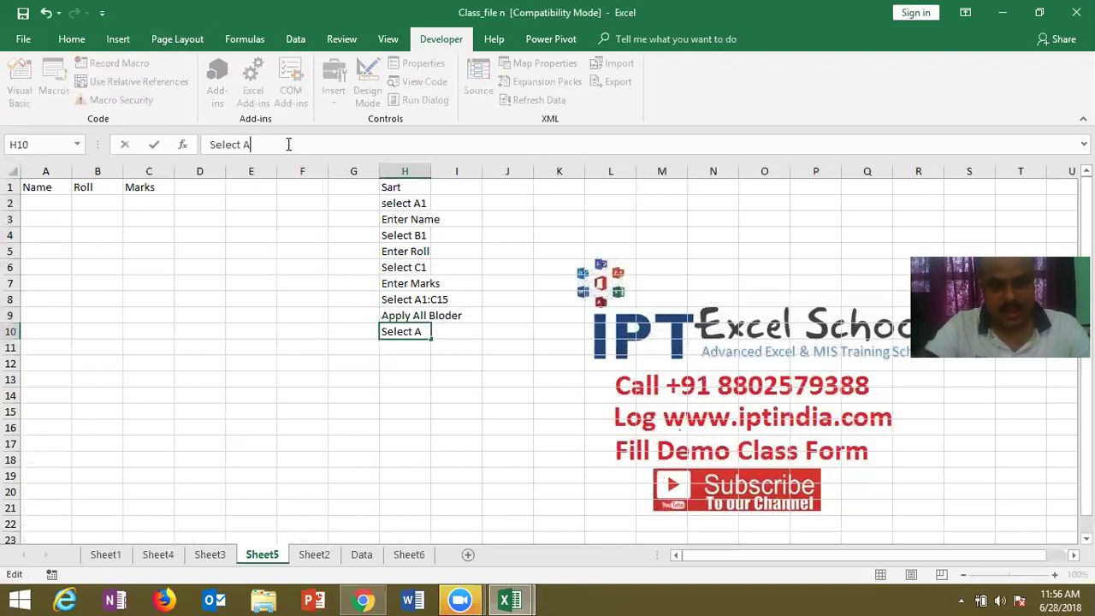
{"action": "type", "text": "1"}
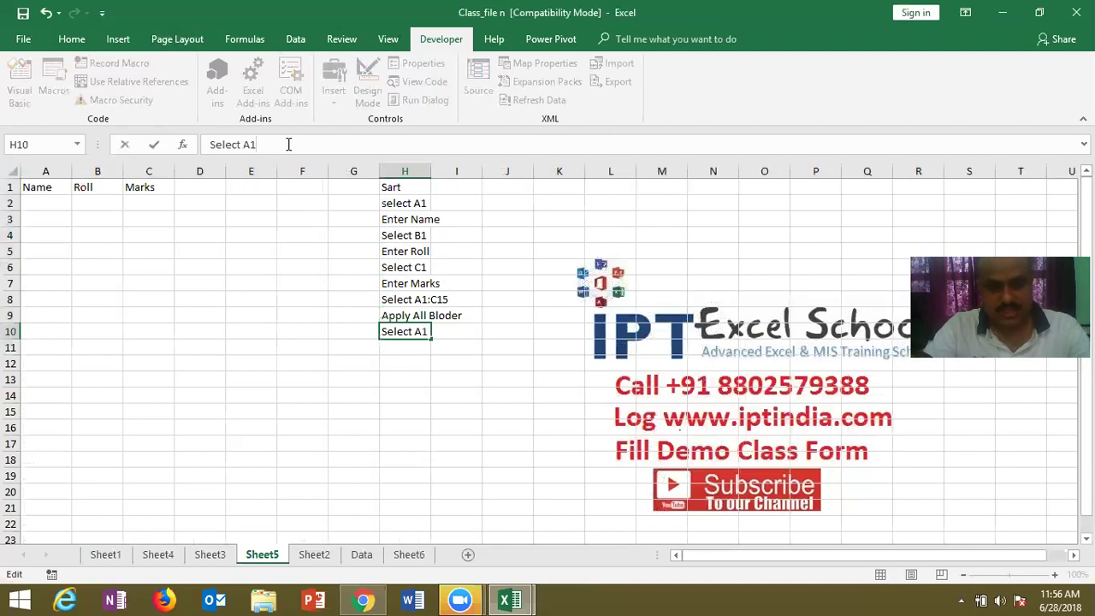
{"action": "type", "text": "6"}
{"action": "key", "text": "Return"}
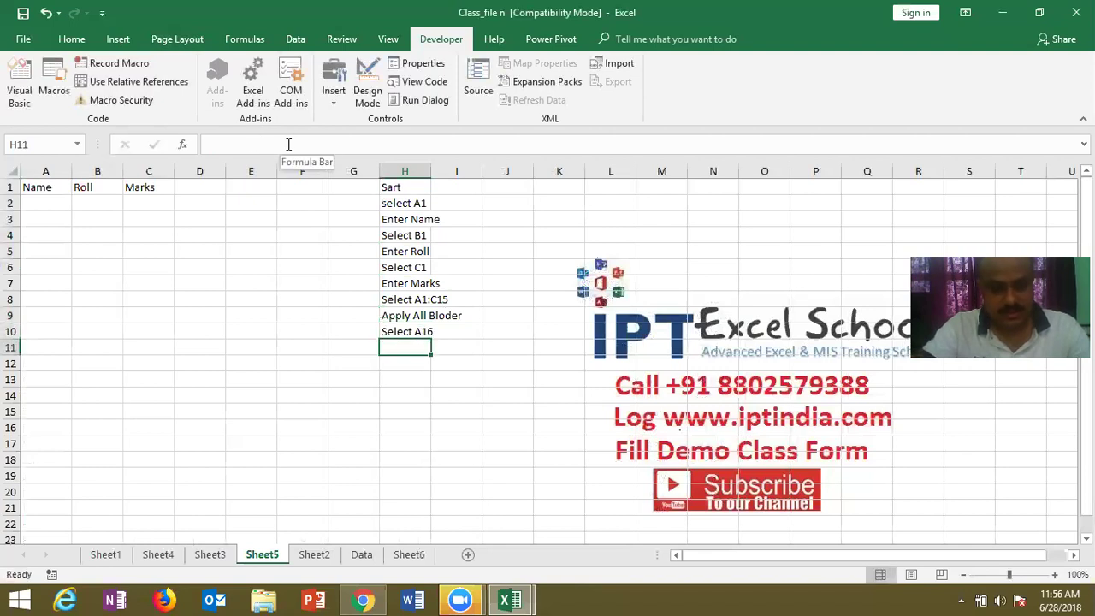
- Add Enter Total, Apply Bold, Apply ul, select C16 and Apply Sum Formulas in H11:H15
{"action": "type", "text": "Enter Total"}
{"action": "key", "text": "Return"}
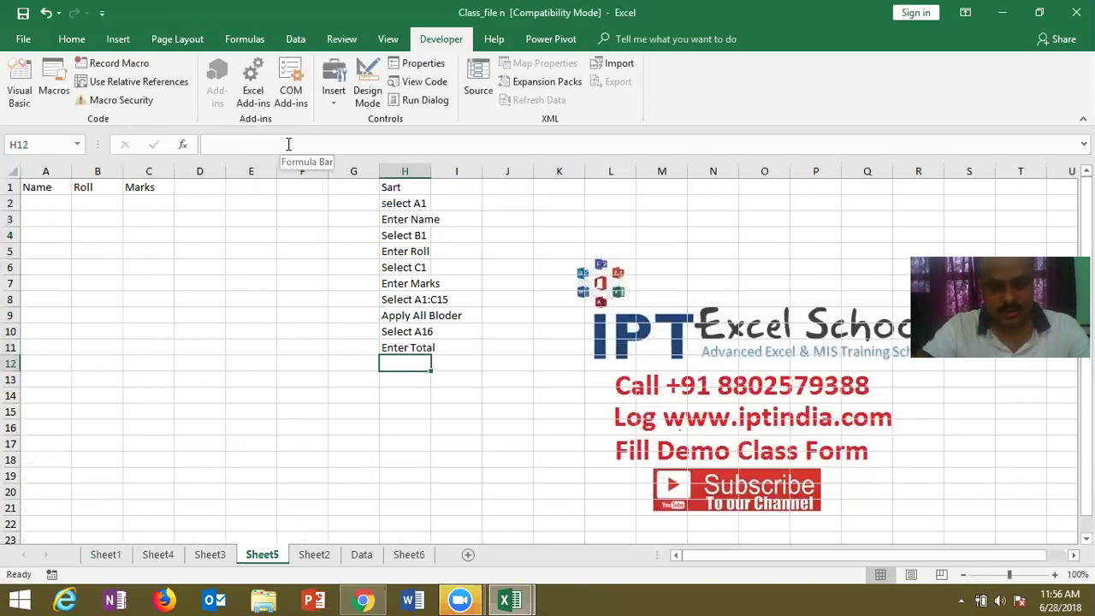
{"action": "type", "text": "Apply Bold"}
{"action": "key", "text": "Return"}
{"action": "type", "text": "Apply un"}
{"action": "key", "text": "BackSpace"}
{"action": "type", "text": "l"}
{"action": "key", "text": "Return"}
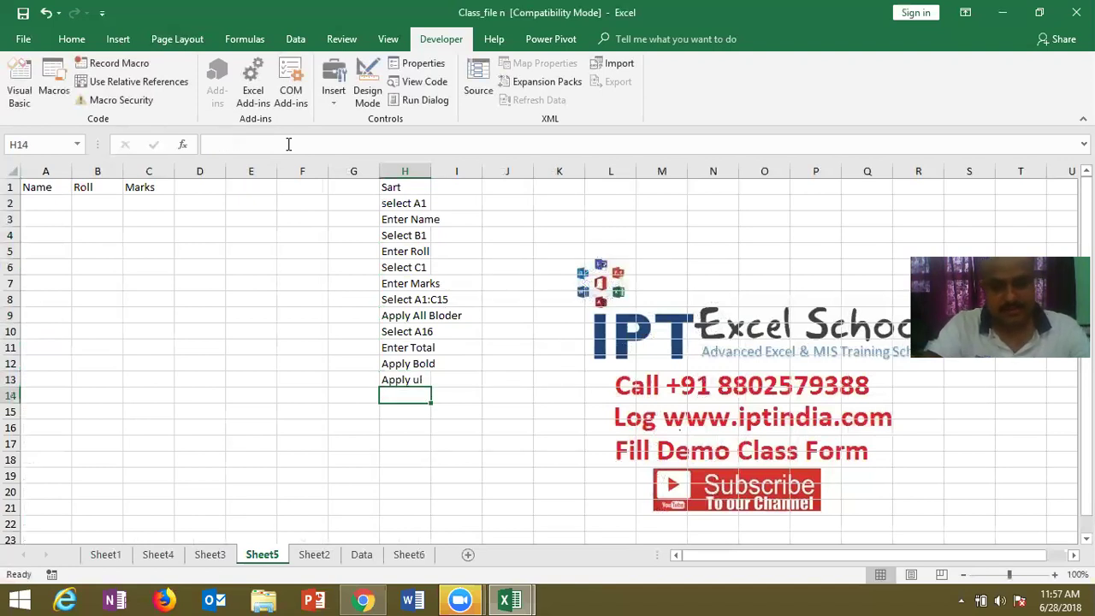
{"action": "type", "text": "select C1"}
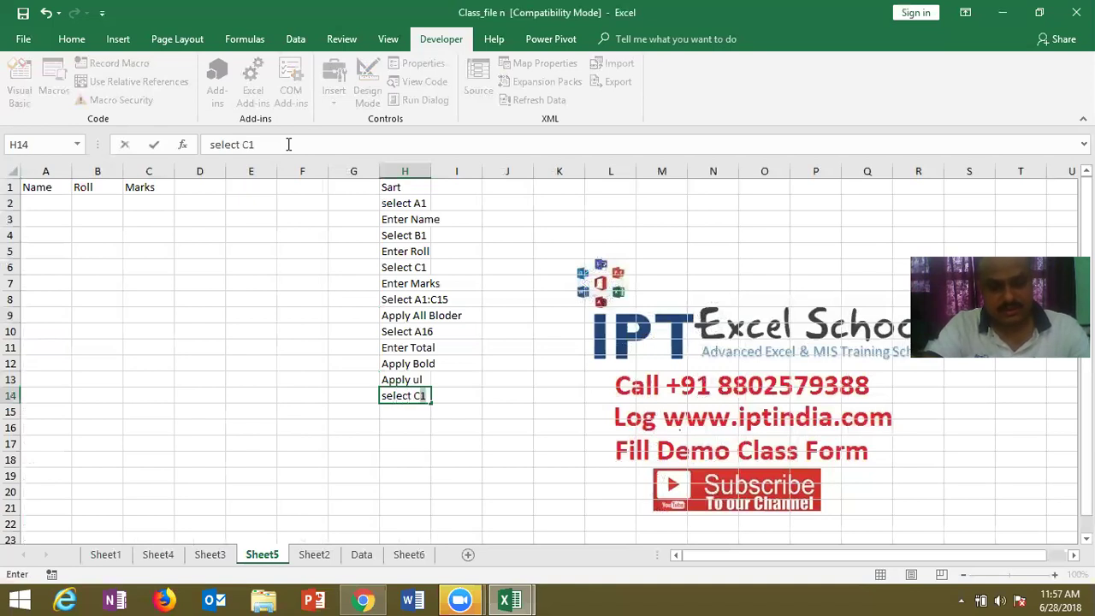
{"action": "type", "text": "6"}
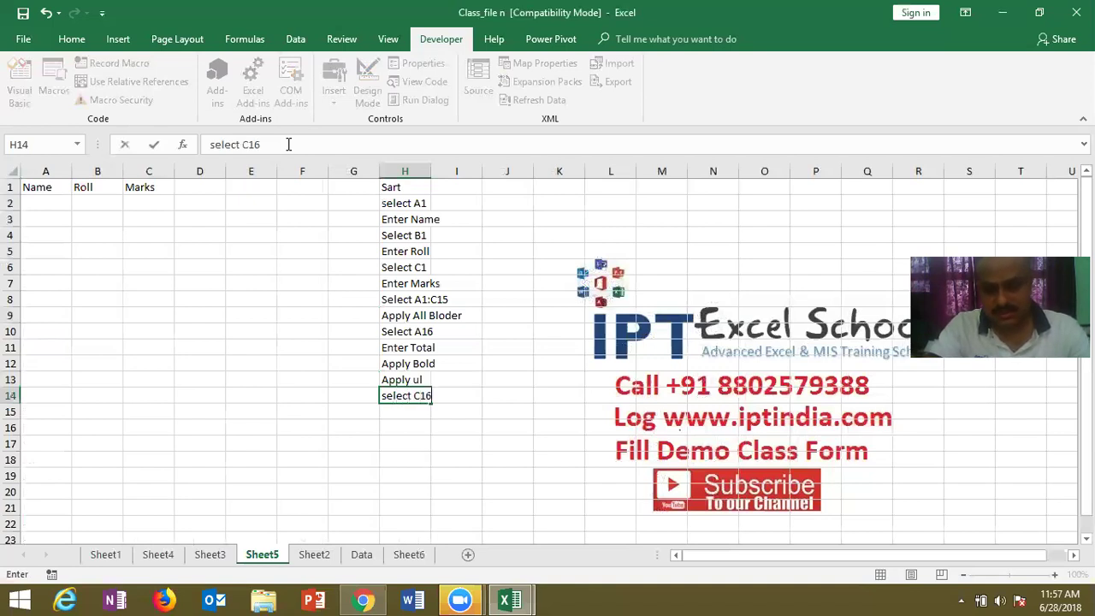
{"action": "key", "text": "Return"}
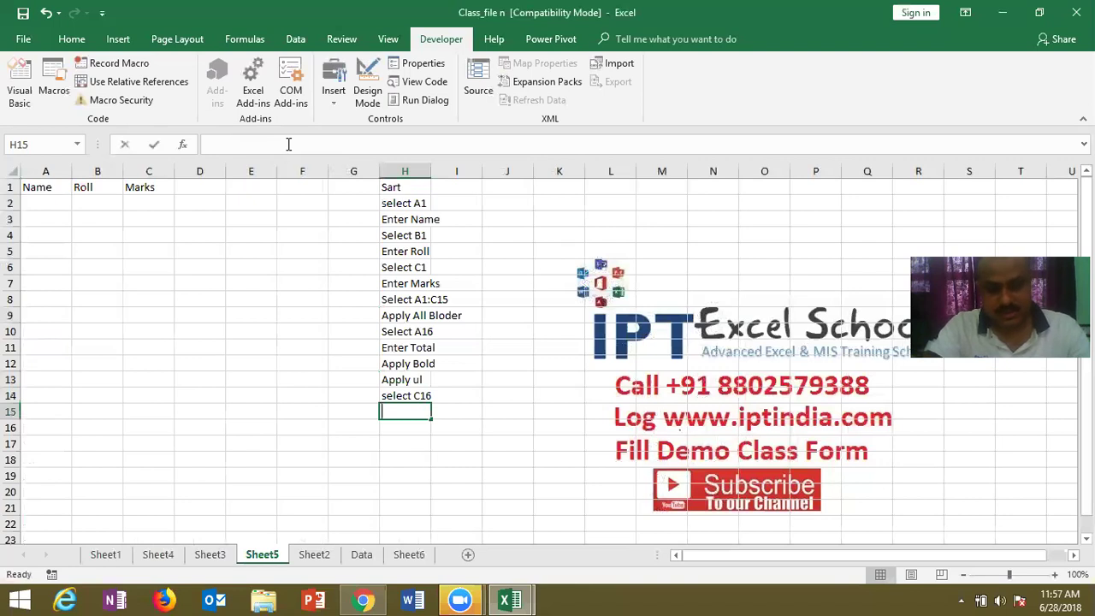
{"action": "type", "text": "Apply Sum Formulas"}
{"action": "key", "text": "Return"}
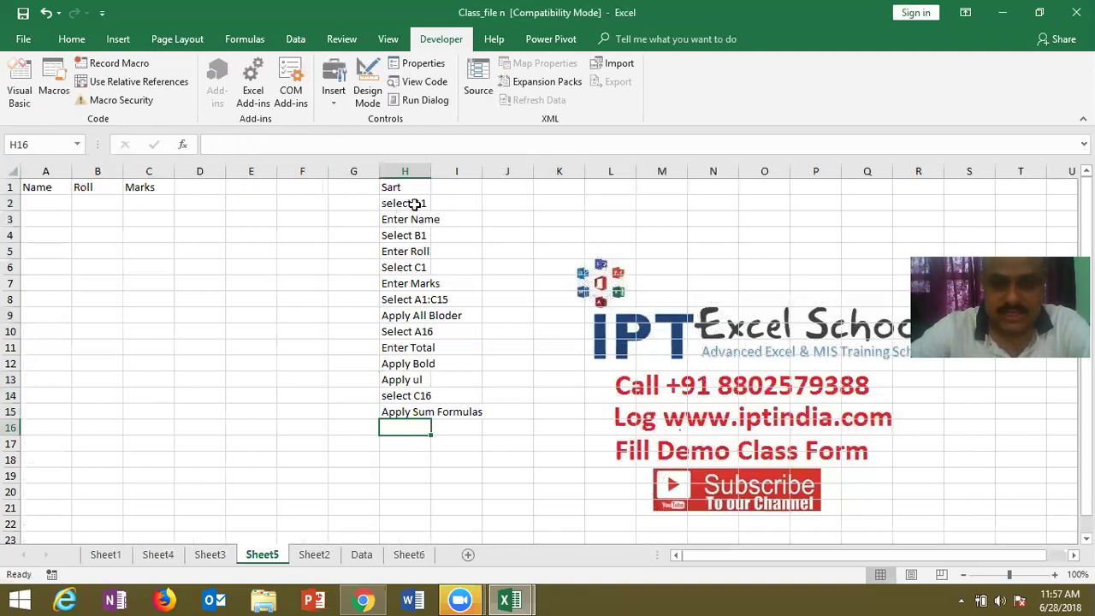
- Look over the step list, then retype H1 as Start in place of Sart
{"action": "left_click", "coordinate": [454, 201]}
{"action": "left_click", "coordinate": [453, 220]}
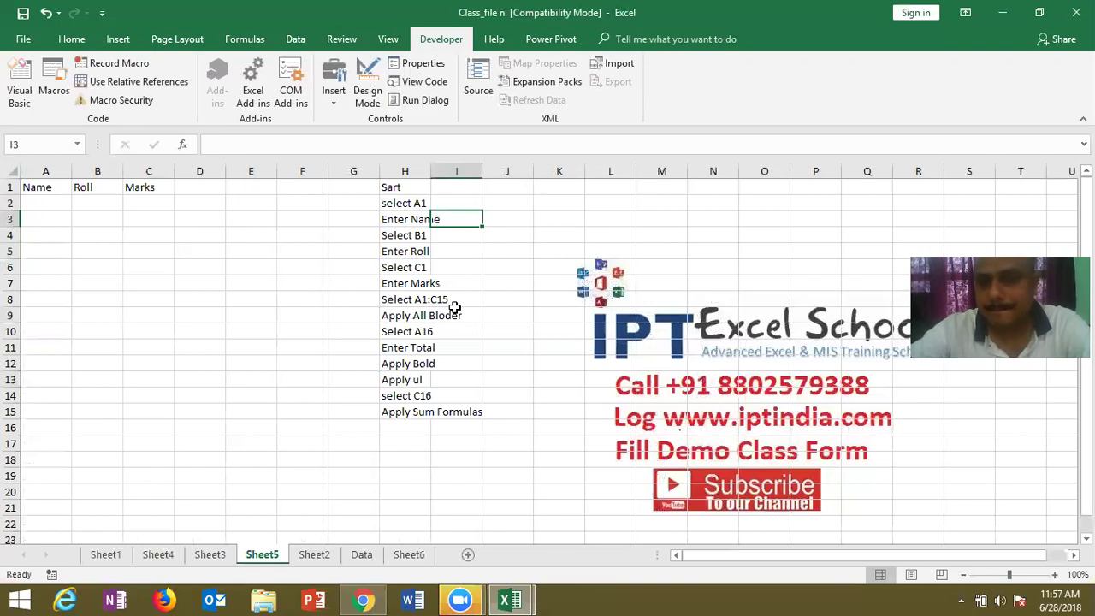
{"action": "left_click", "coordinate": [460, 250]}
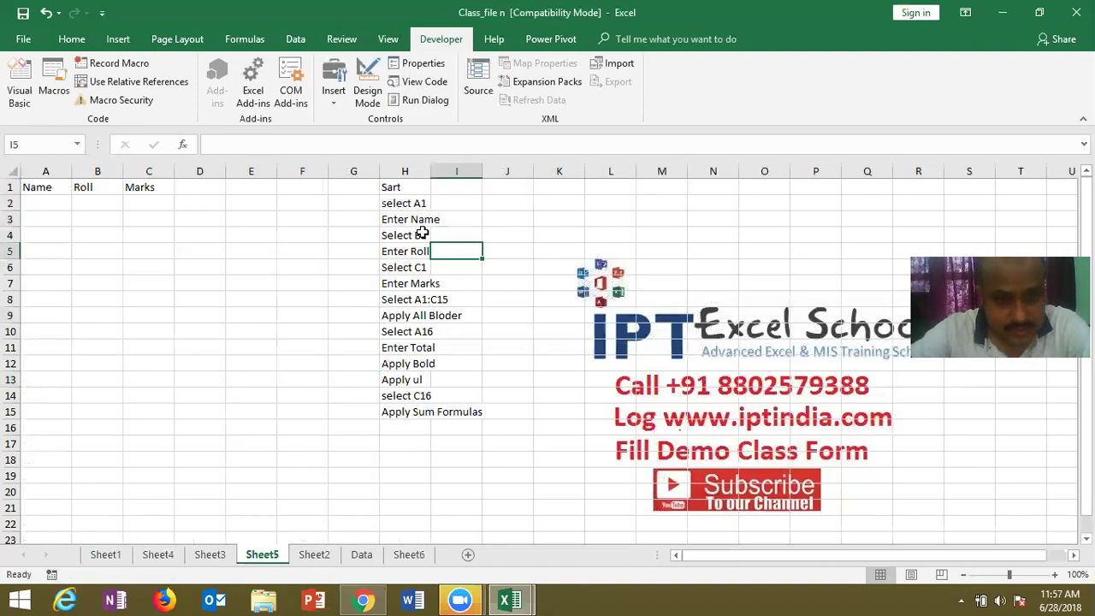
{"action": "left_click", "coordinate": [404, 190]}
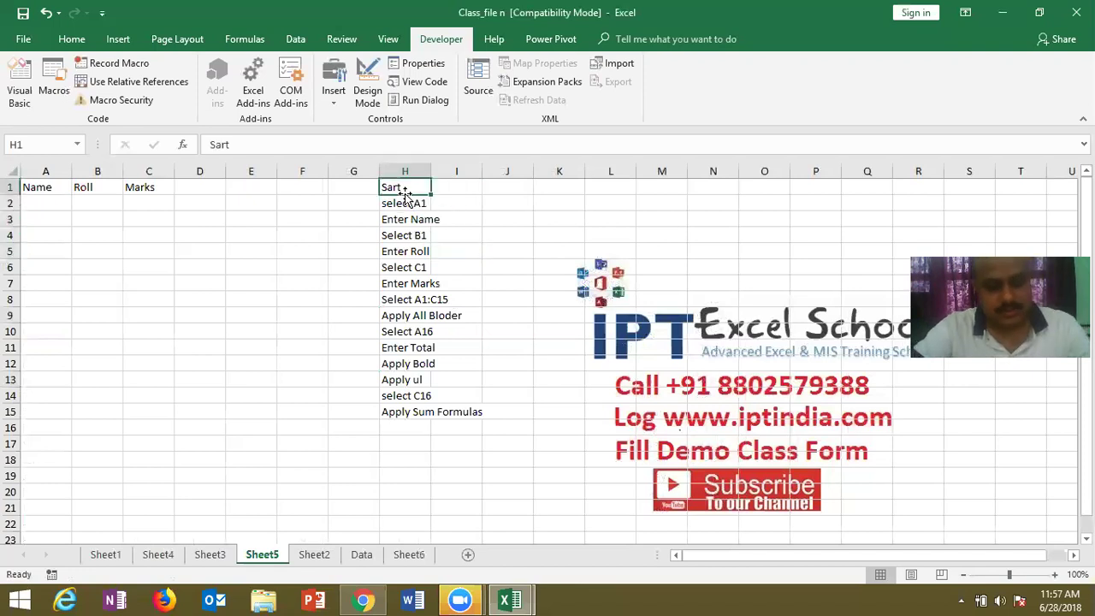
{"action": "type", "text": "Start"}
{"action": "key", "text": "Return"}
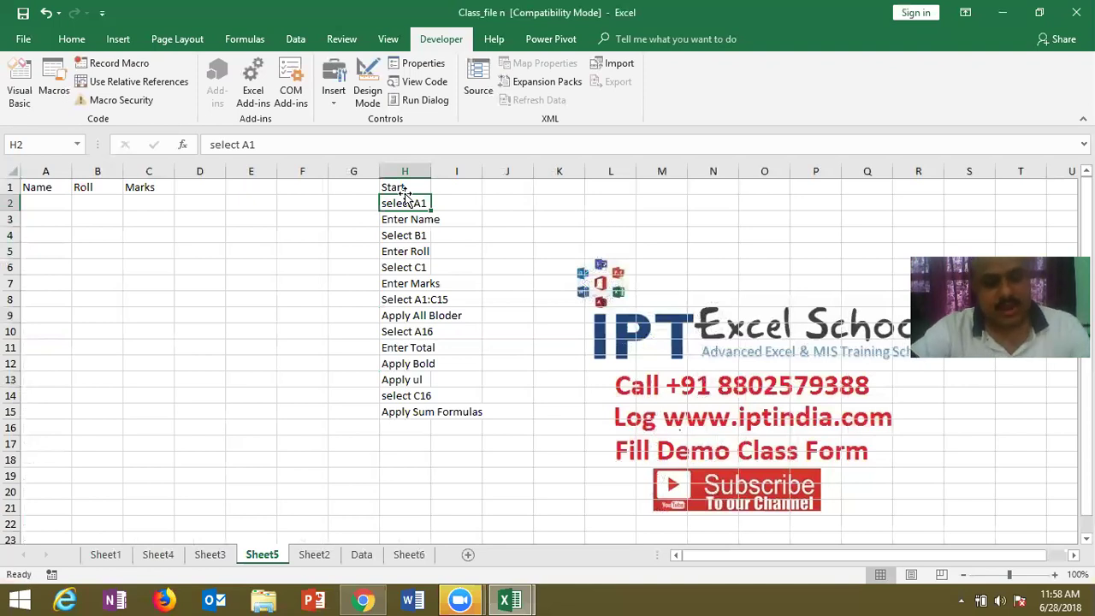
{"action": "key", "text": "alt+F11"}
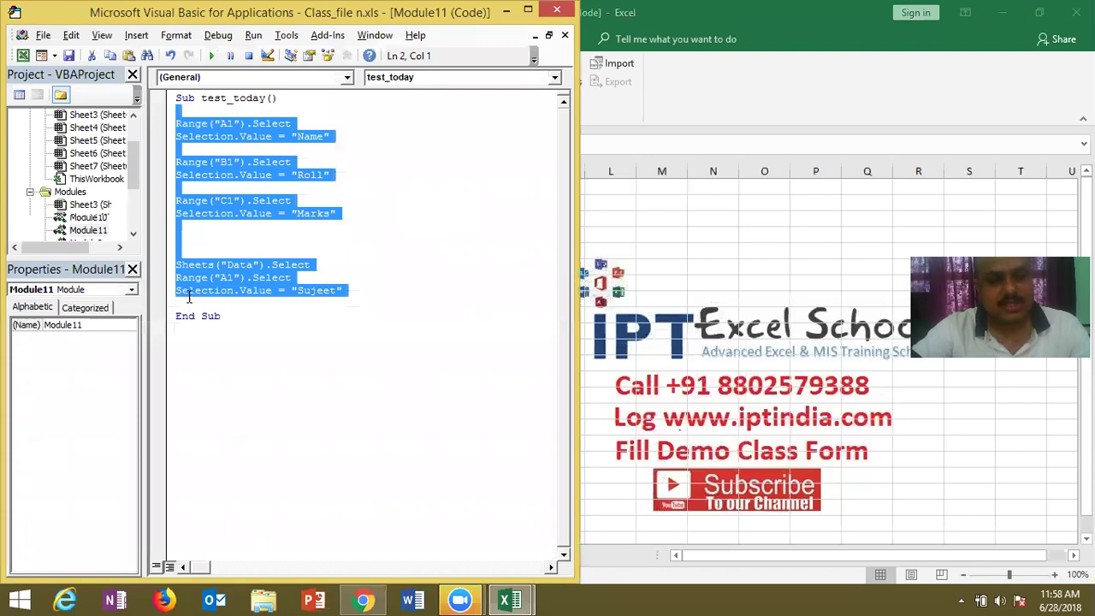
- Highlight the words Sheets, Range and Selection in the existing test_today code
{"action": "left_click", "coordinate": [189, 291]}
{"action": "double_click", "coordinate": [197, 266]}
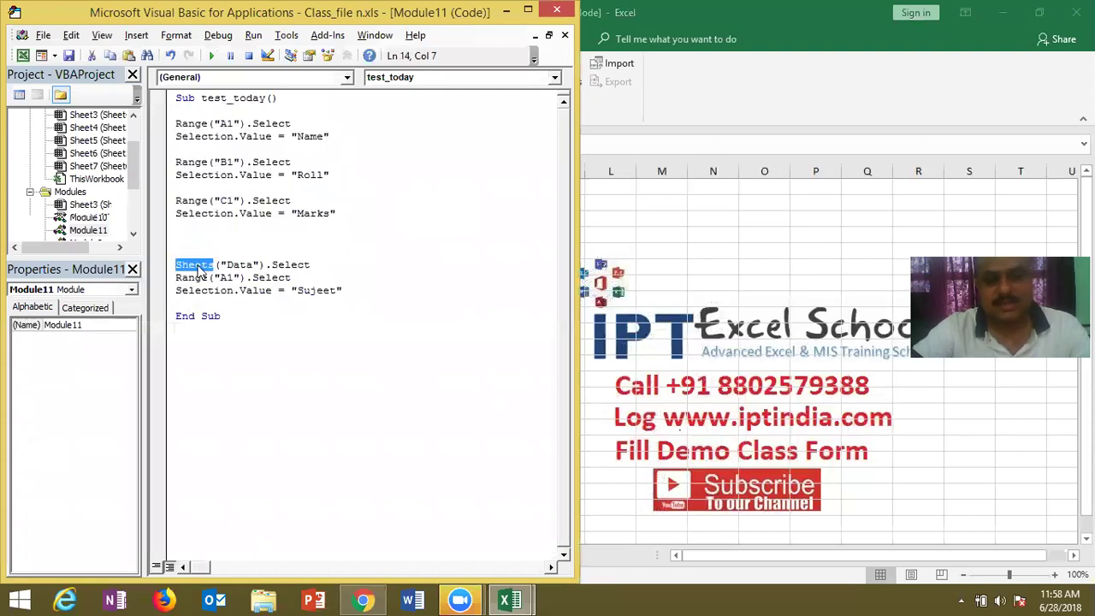
{"action": "double_click", "coordinate": [193, 203]}
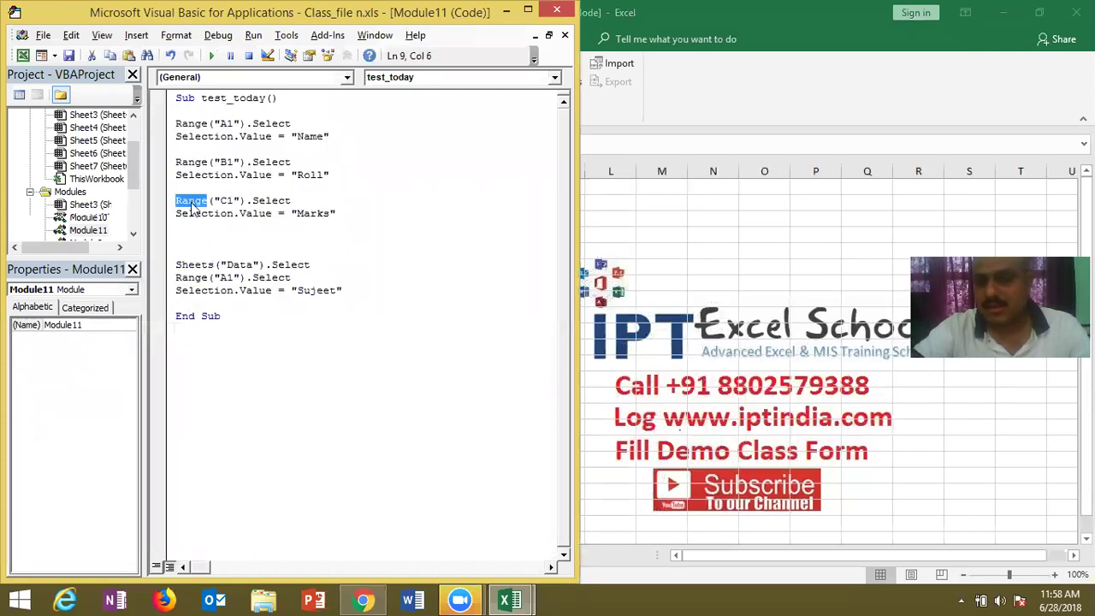
{"action": "double_click", "coordinate": [192, 215]}
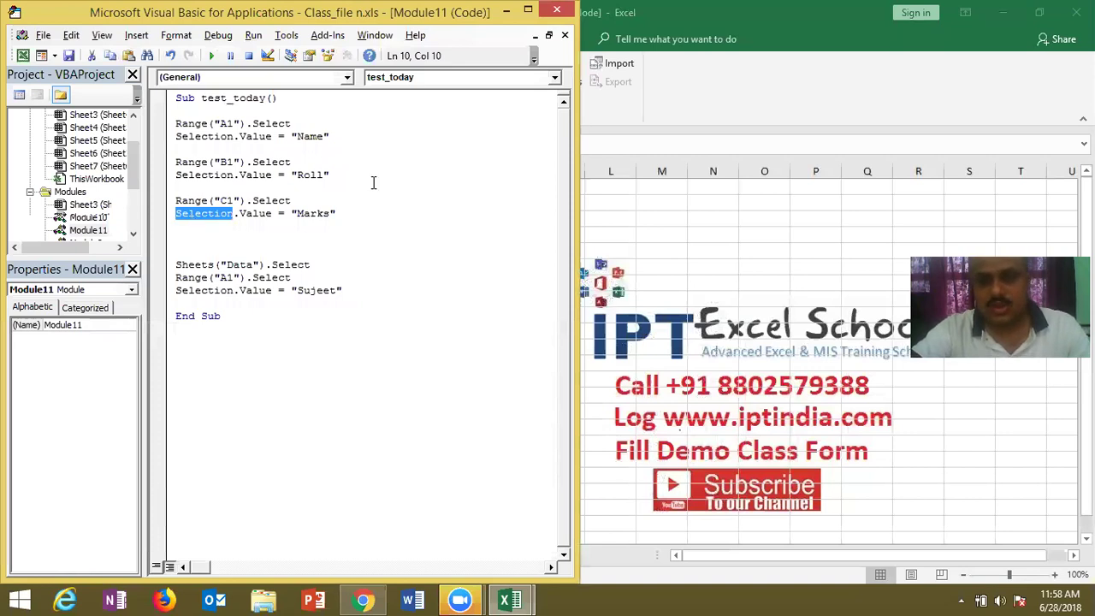
- Add an empty Sub tt() procedure below test_today's End Sub, with a blank line inside
{"action": "left_click", "coordinate": [318, 311]}
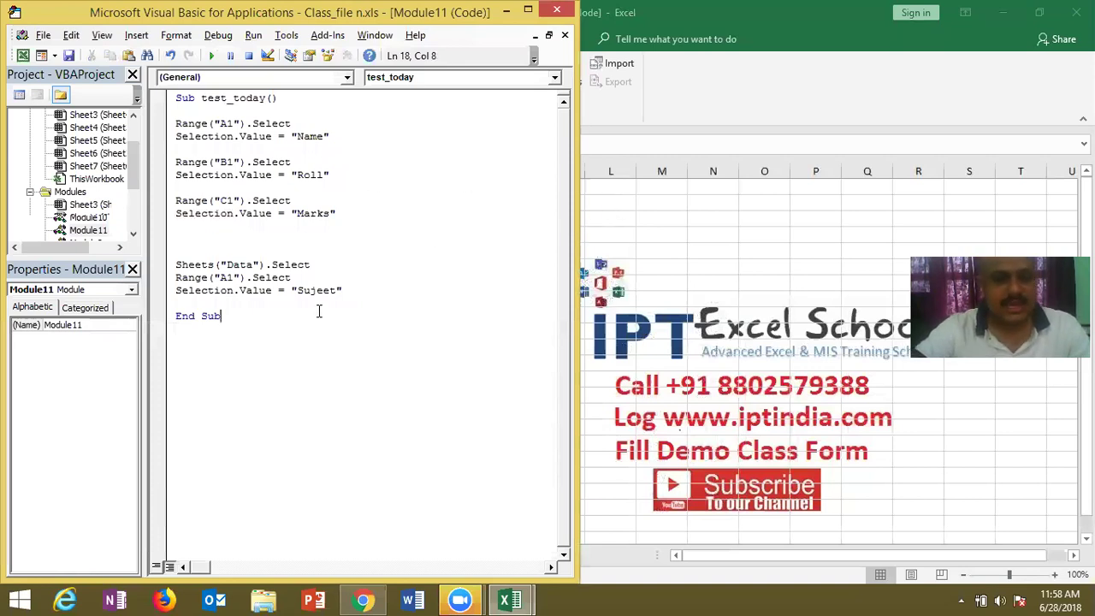
{"action": "key", "text": "Return"}
{"action": "key", "text": "Return"}
{"action": "type", "text": "S"}
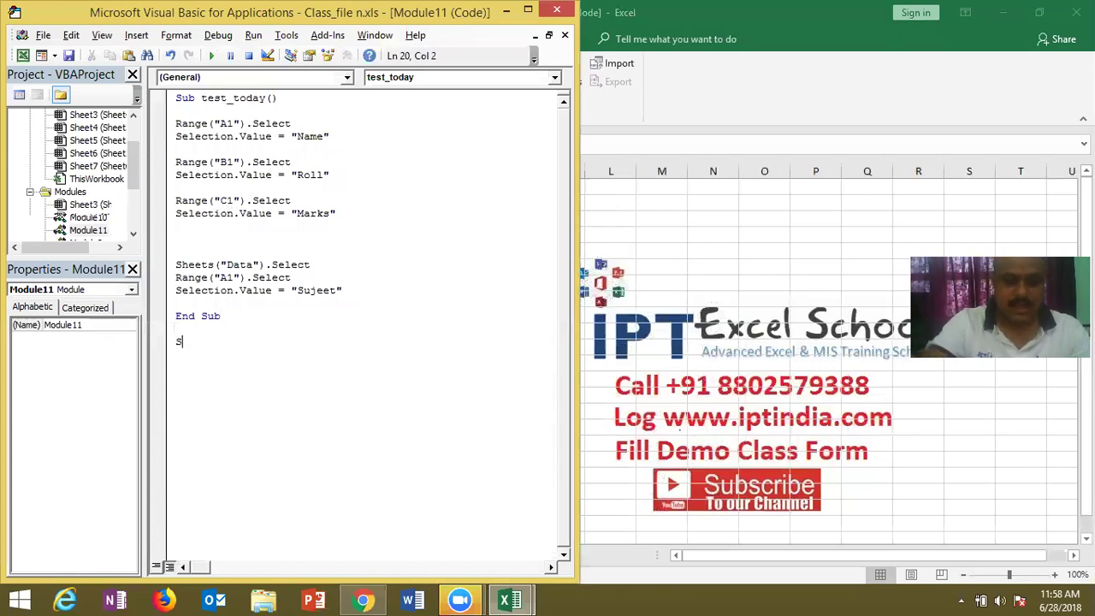
{"action": "type", "text": "ub "}
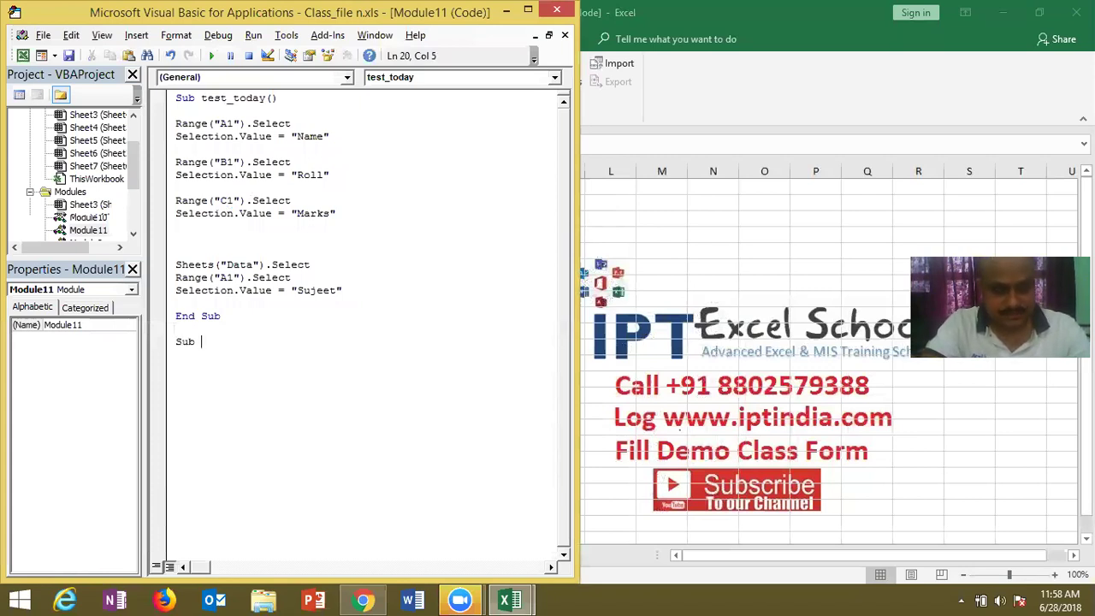
{"action": "type", "text": "tt()"}
{"action": "key", "text": "Return"}
{"action": "key", "text": "Return"}
{"action": "key", "text": "Return"}
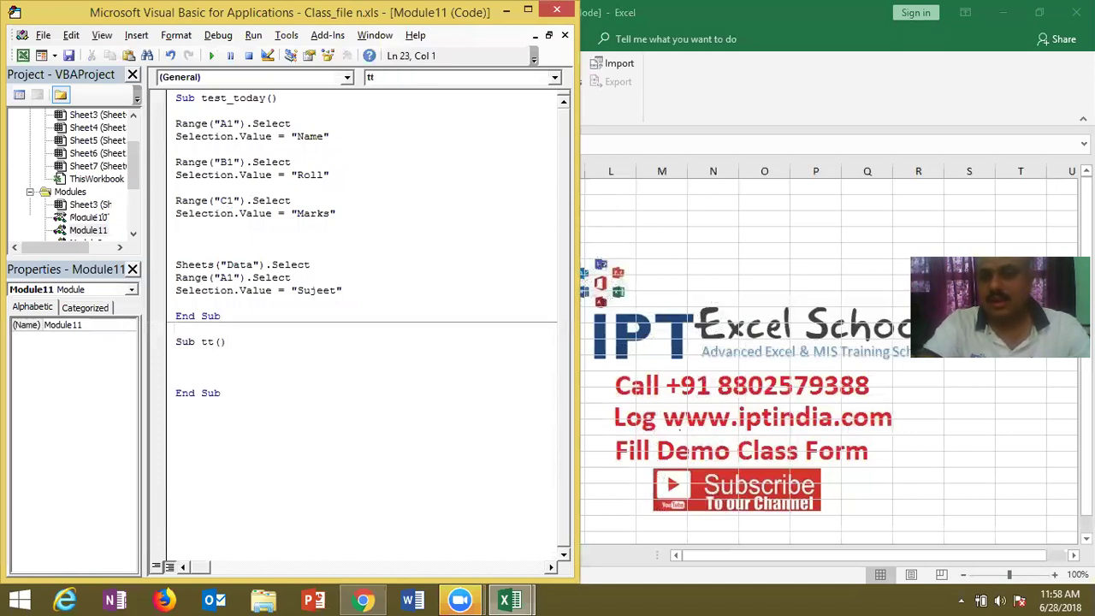
{"action": "key", "text": "Return"}
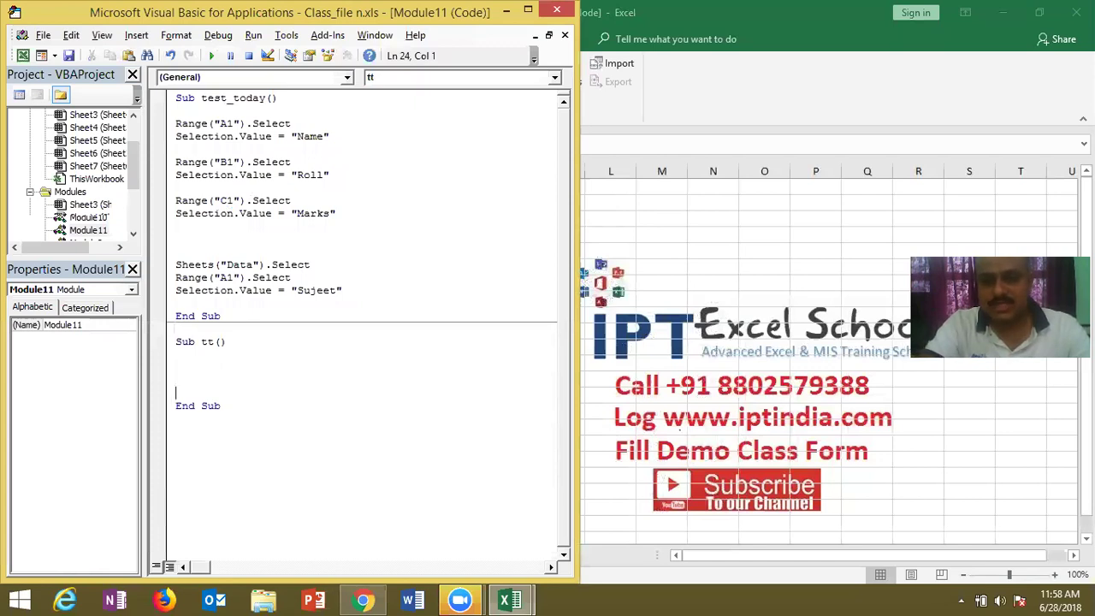
{"action": "key", "text": "Up"}
{"action": "left_click", "coordinate": [177, 367]}
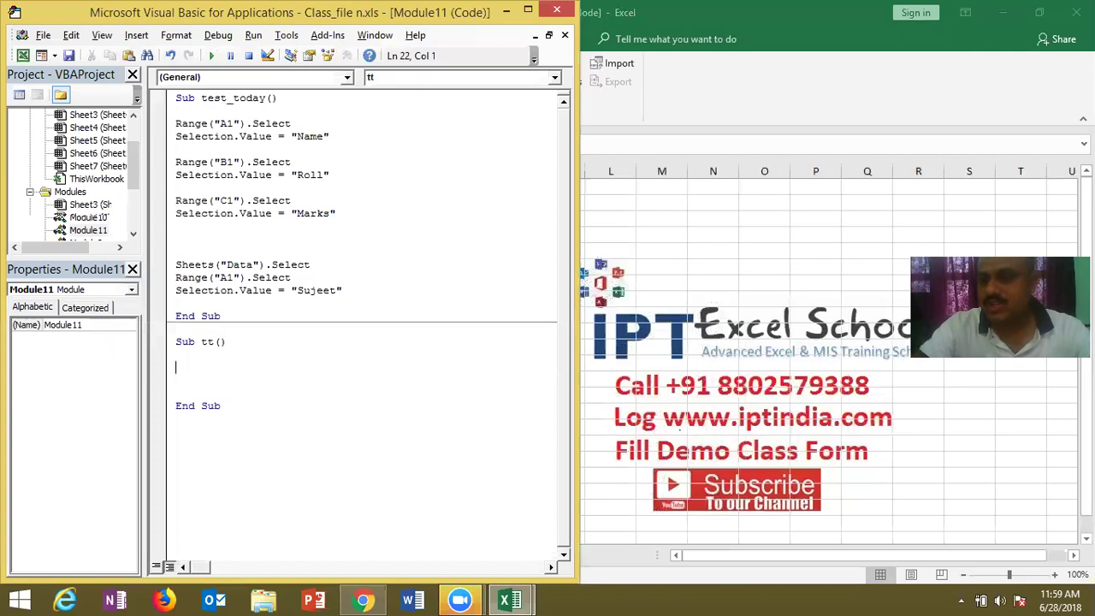
- Enter application, workbooks, sheets and range on separate lines in Sub tt
{"action": "type", "text": "application"}
{"action": "key", "text": "Return"}
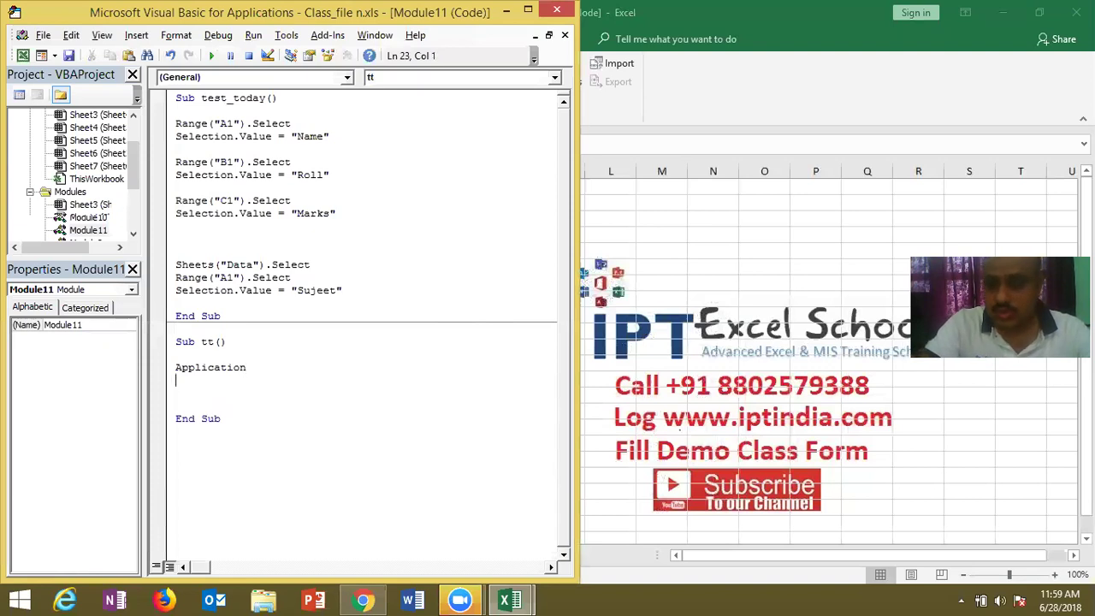
{"action": "type", "text": "workbooks"}
{"action": "key", "text": "Return"}
{"action": "type", "text": "sheets"}
{"action": "key", "text": "Return"}
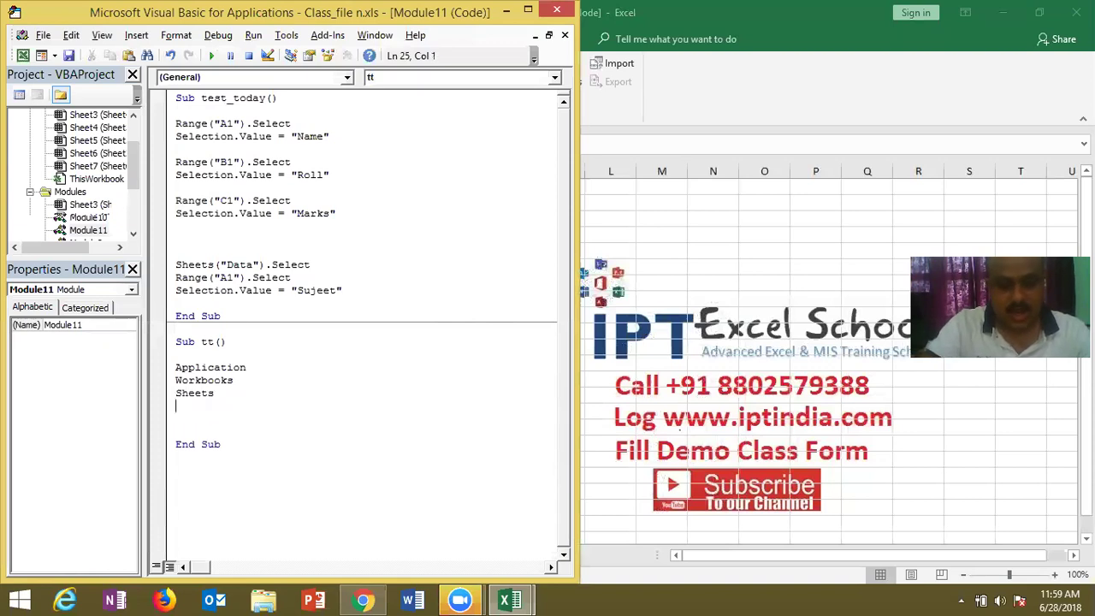
{"action": "type", "text": "rang"}
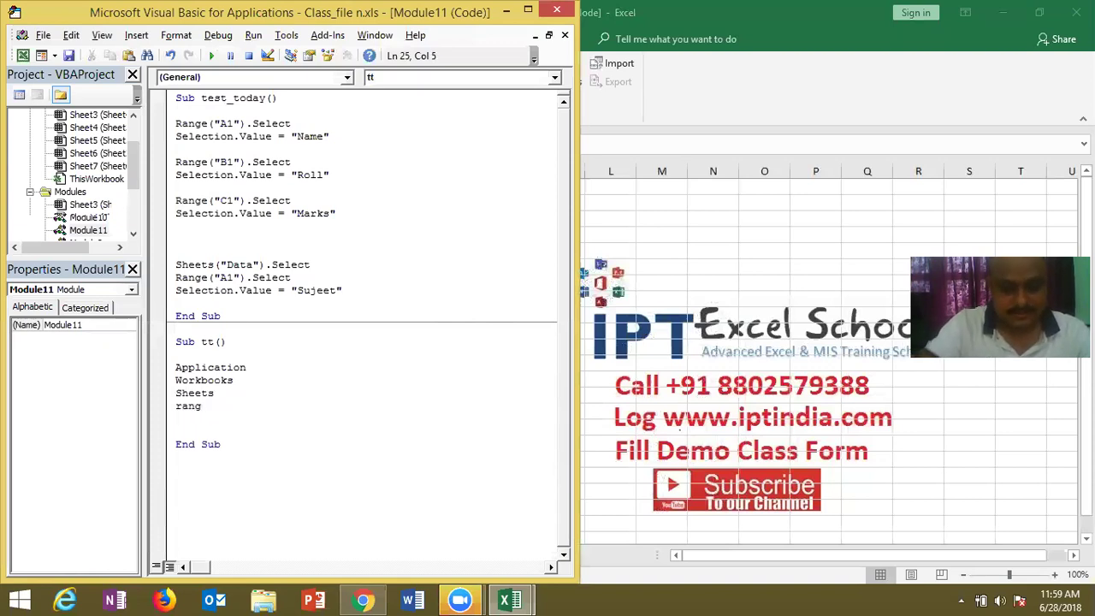
{"action": "type", "text": "e"}
{"action": "key", "text": "Return"}
{"action": "key", "text": "Return"}
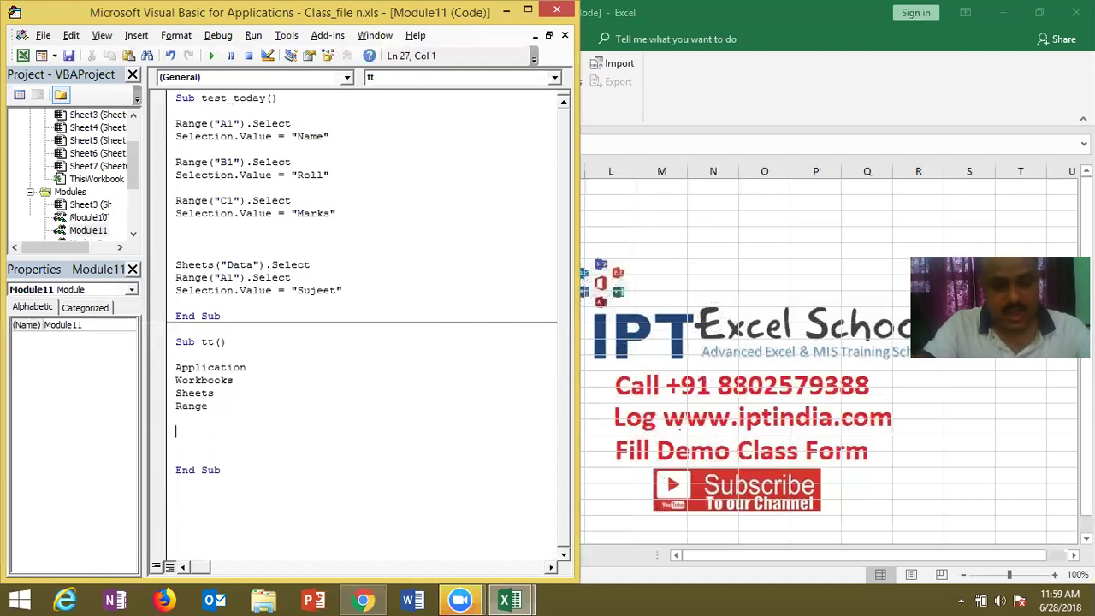
- Add indented lines below Workbooks and Sheets, type the test word activework, then select it
{"action": "left_click", "coordinate": [242, 380]}
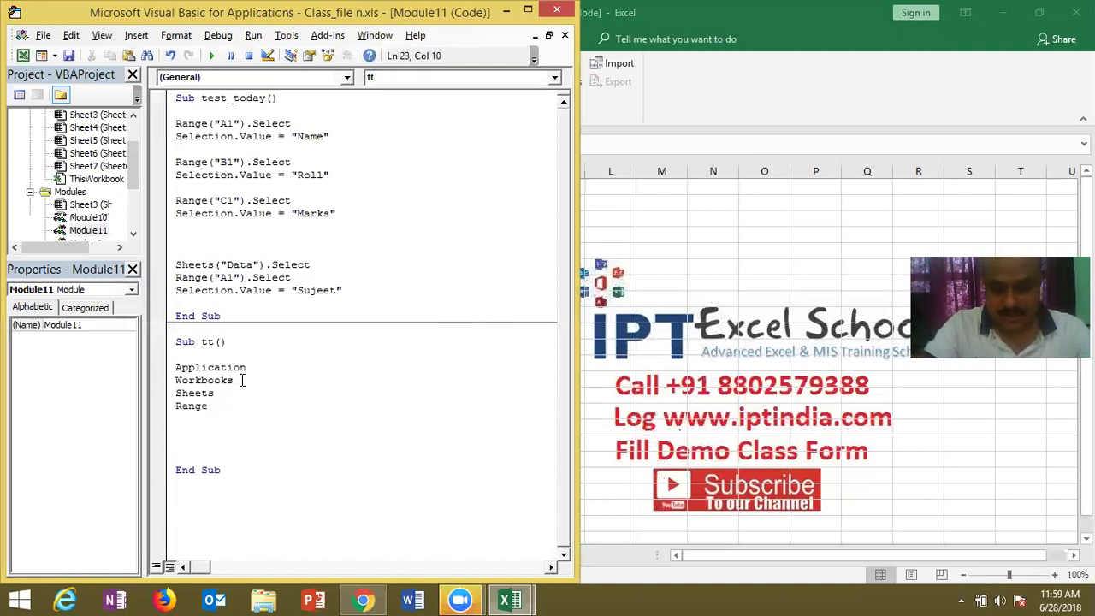
{"action": "key", "text": "Return"}
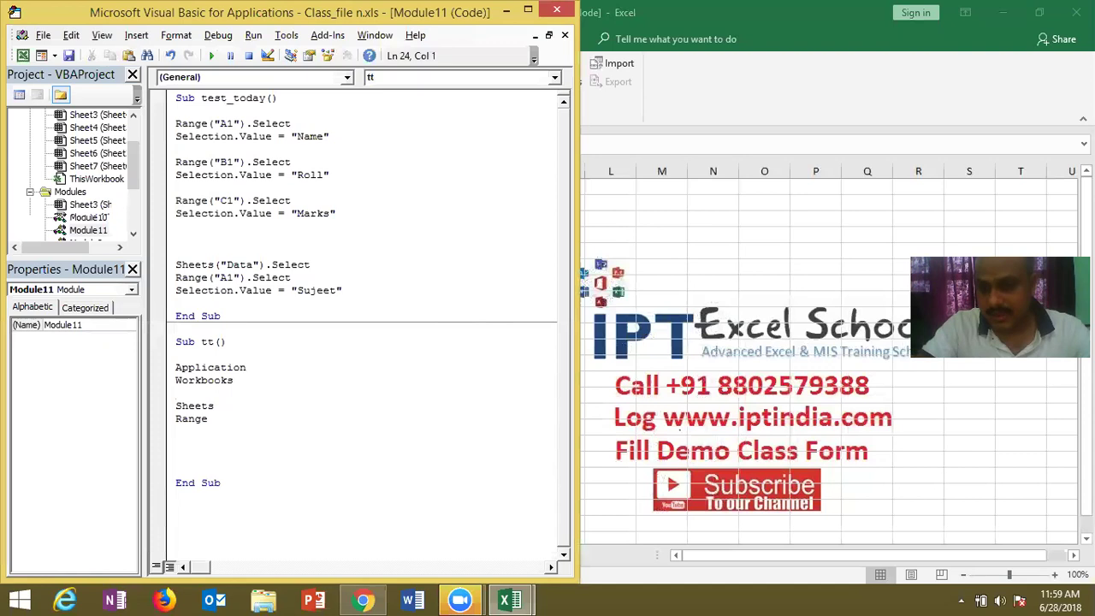
{"action": "key", "text": "Tab"}
{"action": "type", "text": "a"}
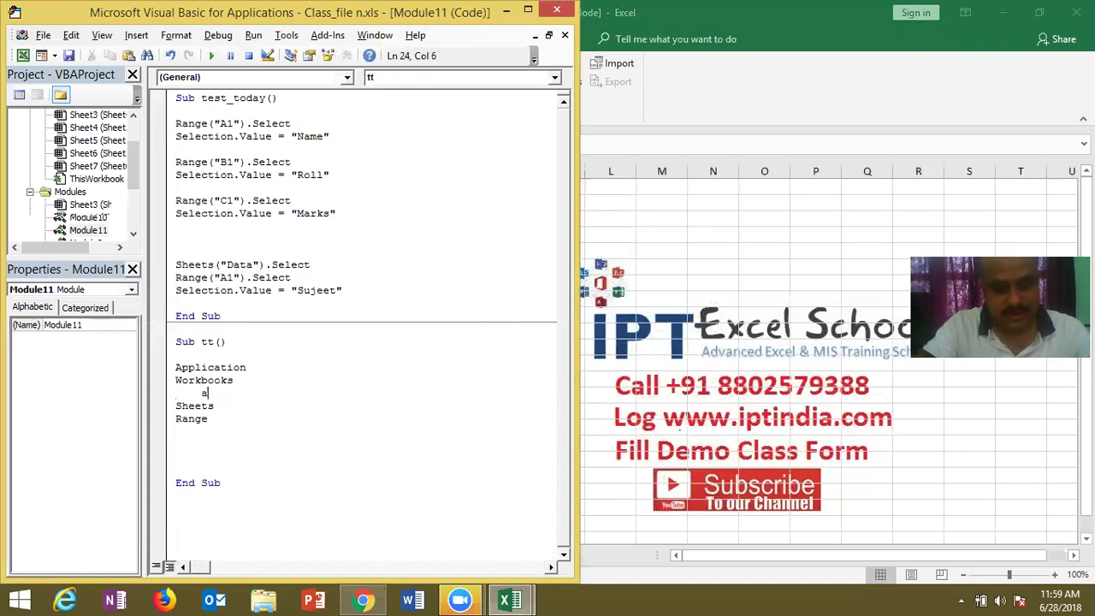
{"action": "type", "text": "ctivework"}
{"action": "left_click", "coordinate": [216, 407]}
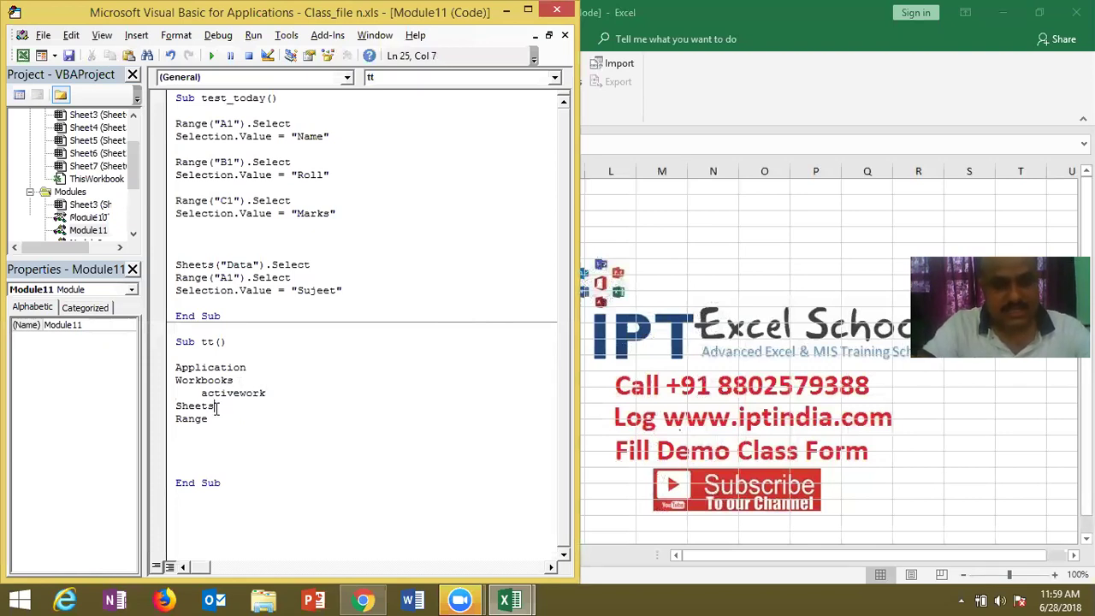
{"action": "key", "text": "Return"}
{"action": "key", "text": "Tab"}
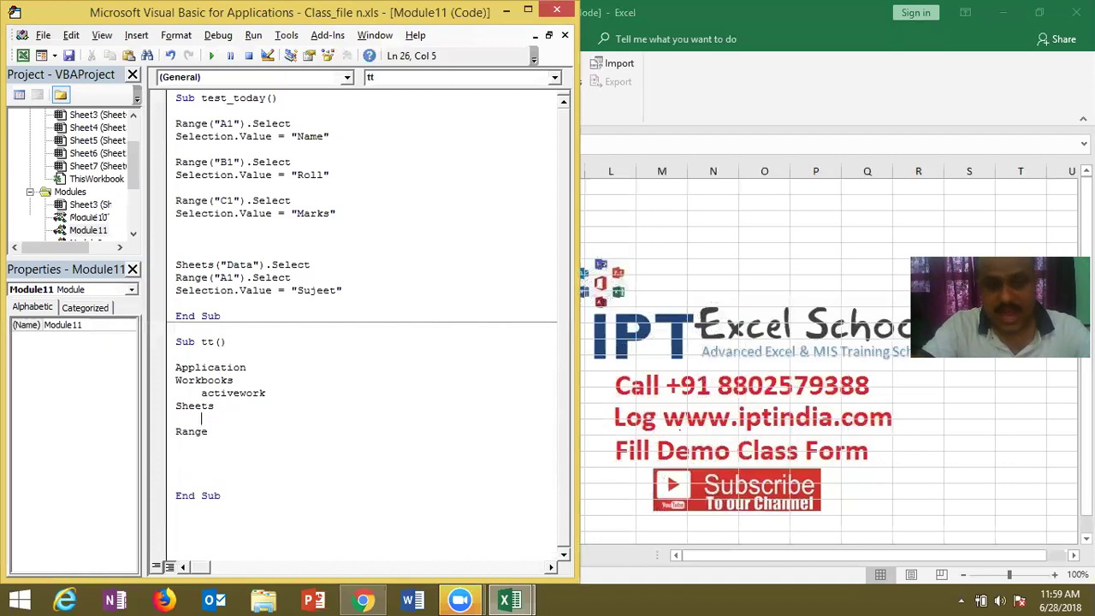
{"action": "left_click", "coordinate": [176, 445]}
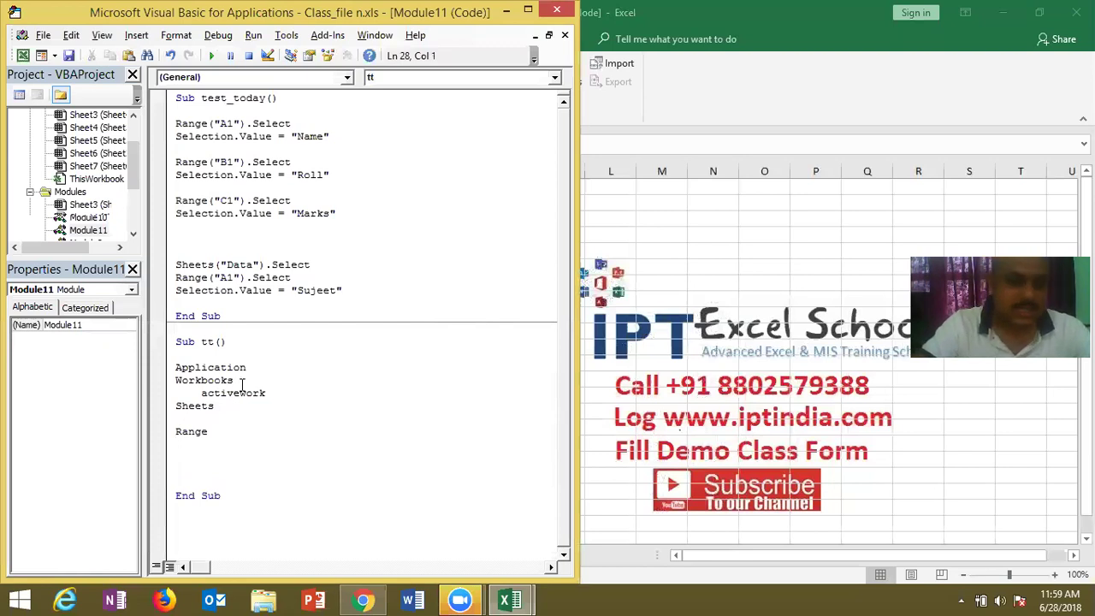
{"action": "mouse_move", "coordinate": [274, 393]}
{"action": "left_mouse_down"}
{"action": "mouse_move", "coordinate": [210, 406]}
{"action": "mouse_move", "coordinate": [202, 393]}
{"action": "left_mouse_up"}
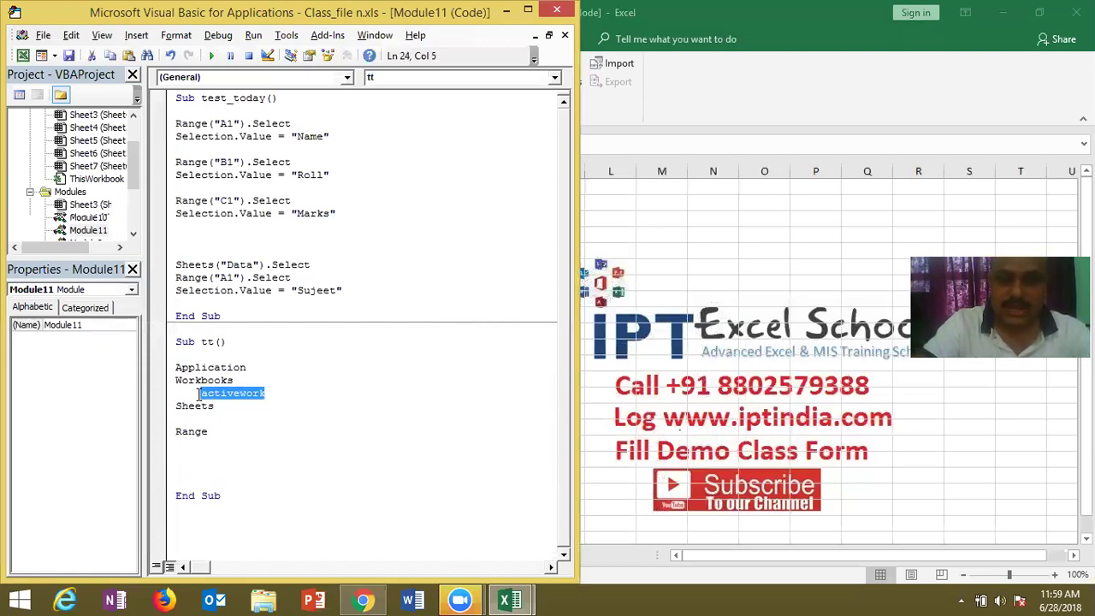
{"action": "key", "text": "Delete"}
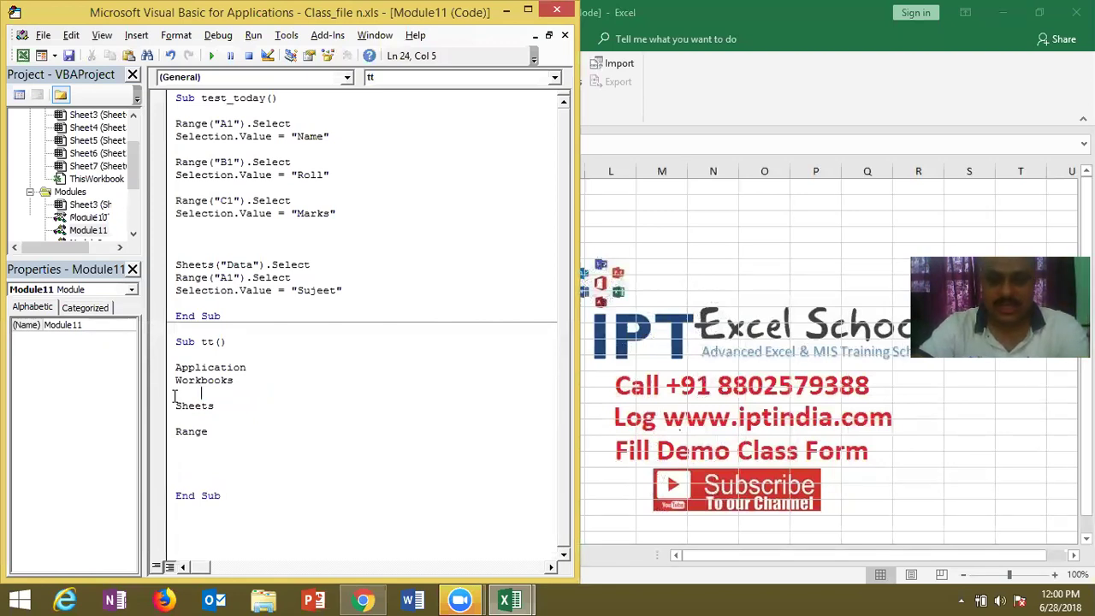
{"action": "double_click", "coordinate": [177, 370]}
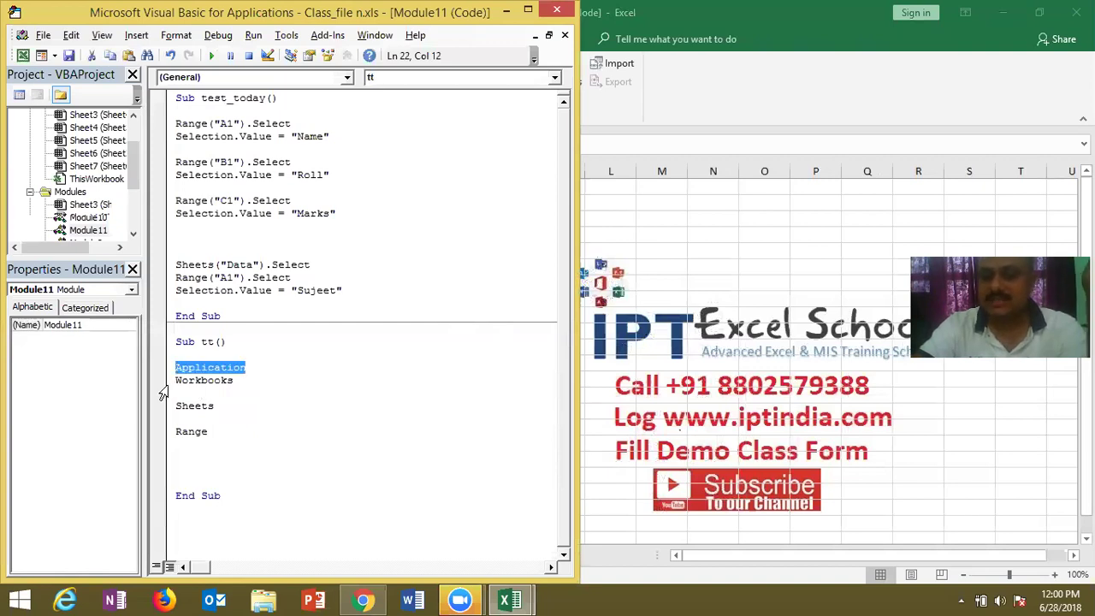
{"action": "left_click", "coordinate": [164, 386]}
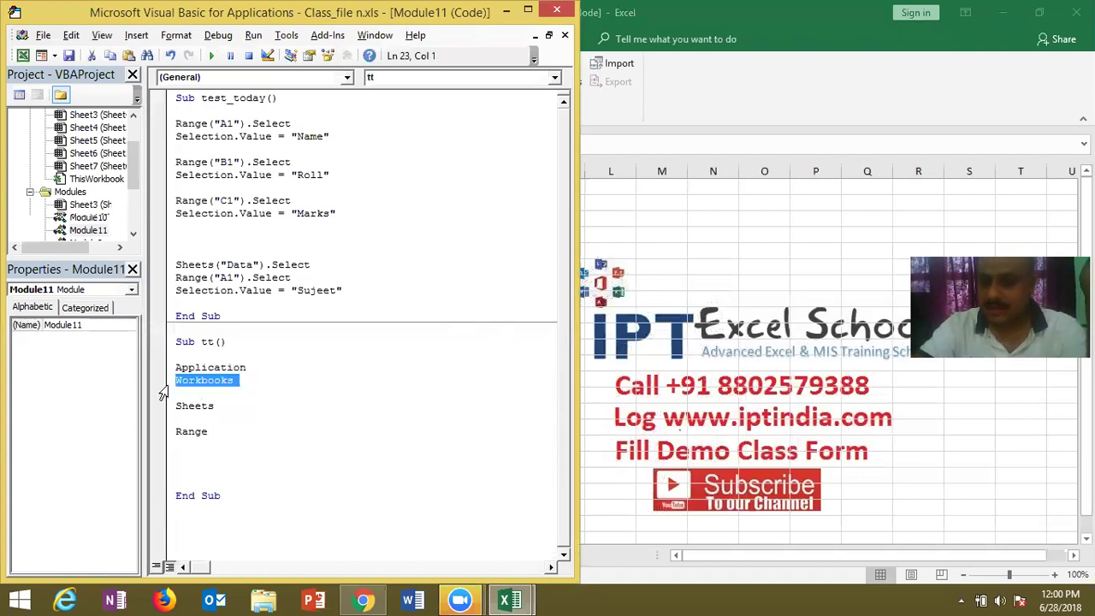
{"action": "left_click", "coordinate": [163, 413]}
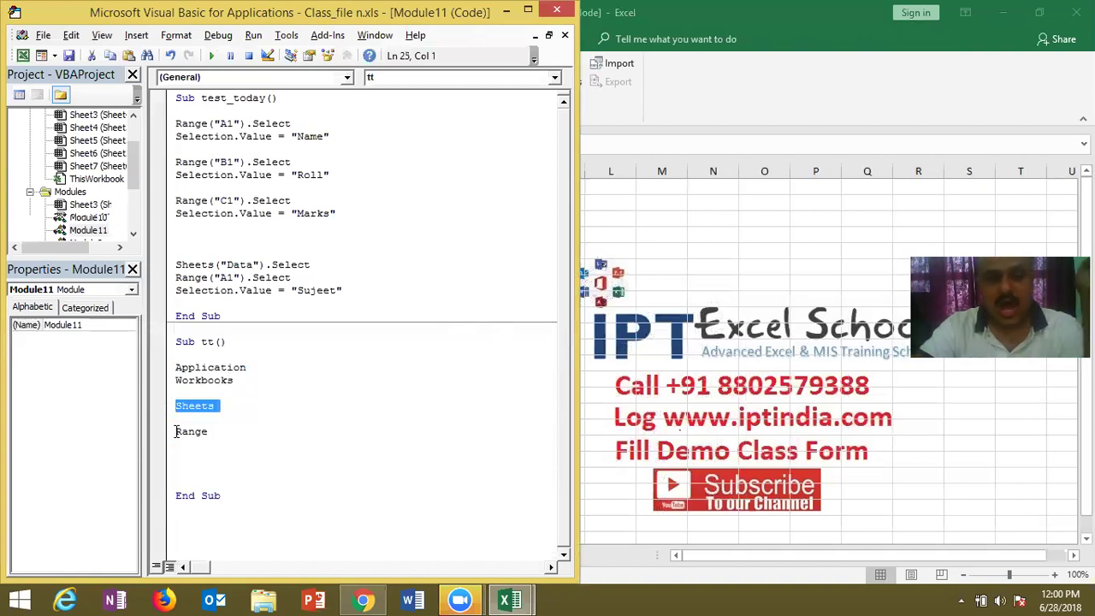
{"action": "left_click", "coordinate": [176, 432]}
{"action": "double_click", "coordinate": [175, 432]}
{"action": "left_click", "coordinate": [176, 432]}
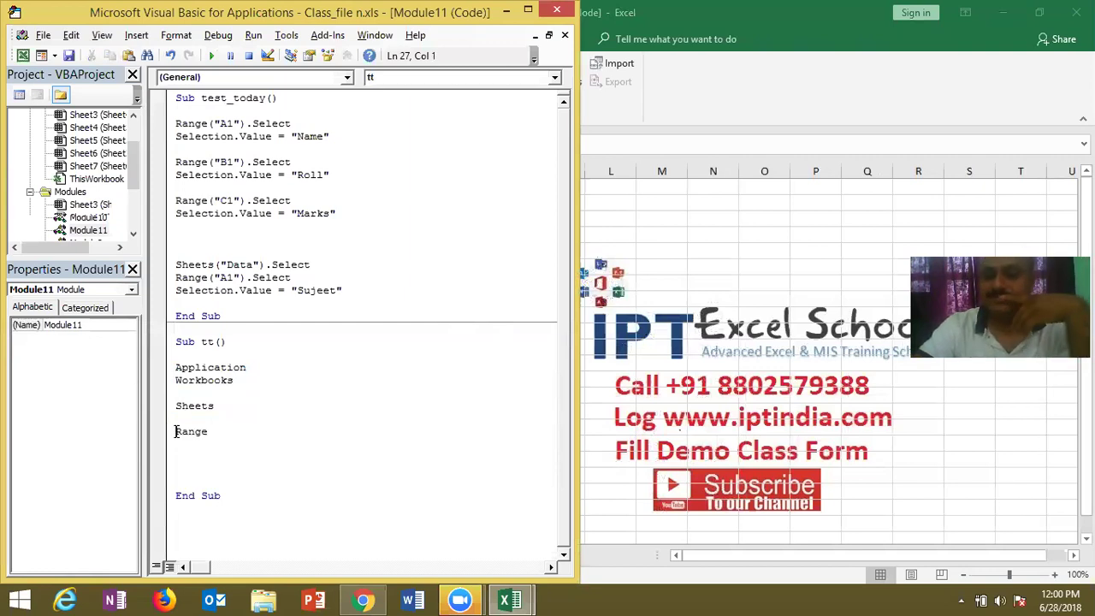
{"action": "left_click", "coordinate": [187, 407]}
{"action": "double_click", "coordinate": [196, 265]}
{"action": "left_click", "coordinate": [196, 265]}
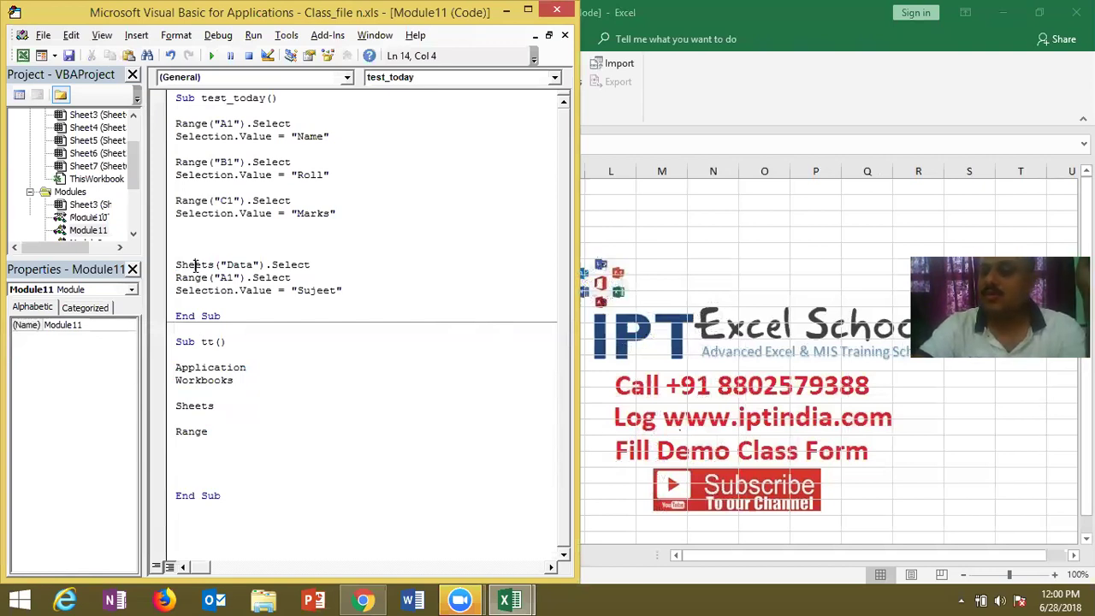
- Highlight Sheets, Range and Selection in test_today, then bring the workbook's Sheet5 forward
{"action": "left_click", "coordinate": [541, 327]}
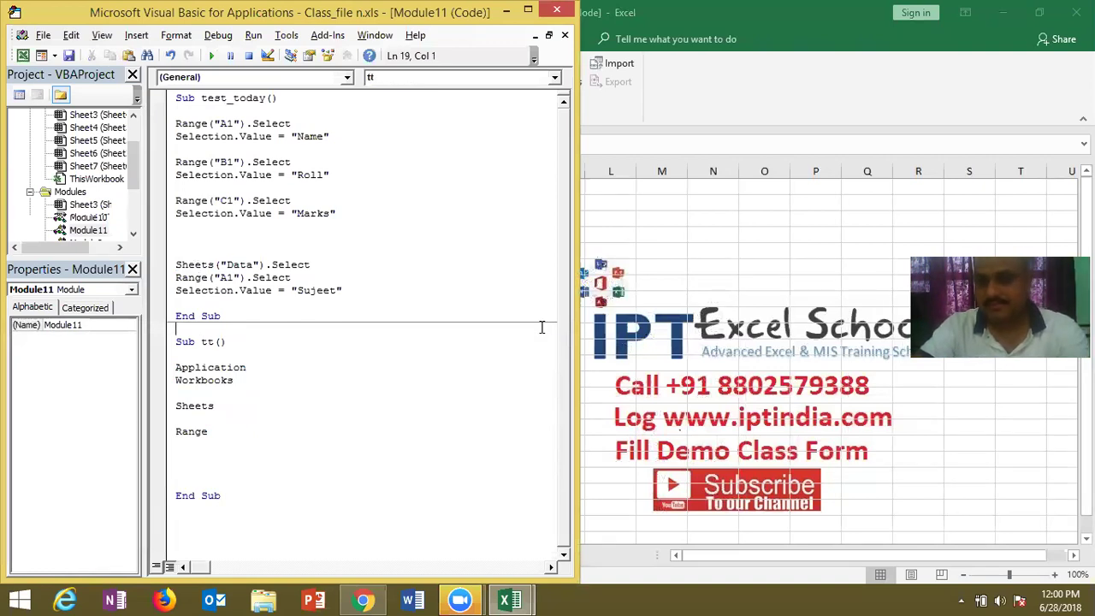
{"action": "left_click", "coordinate": [221, 265]}
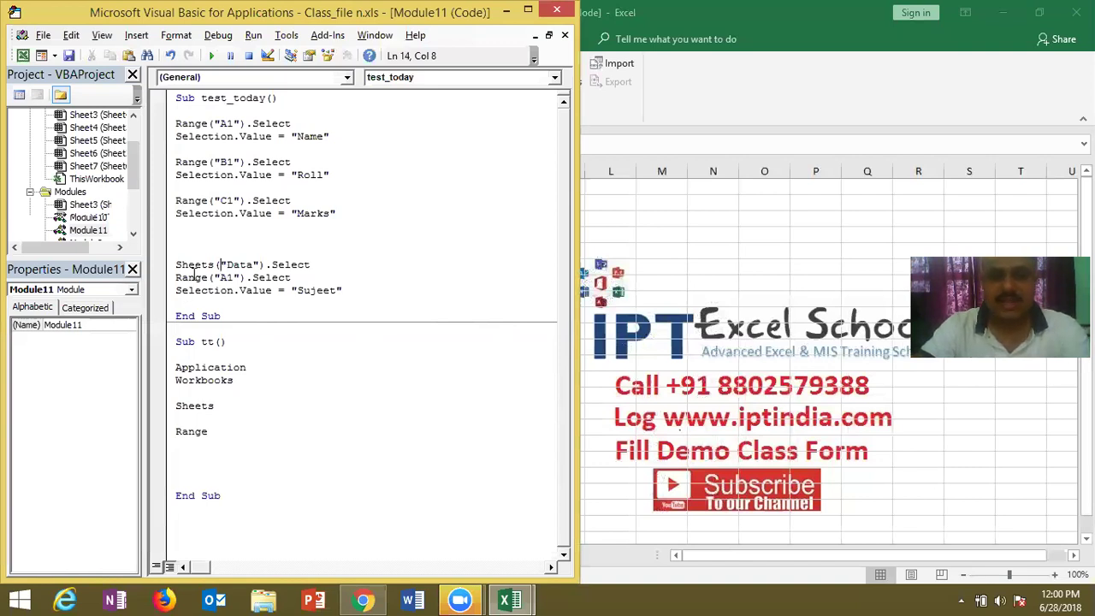
{"action": "double_click", "coordinate": [195, 277]}
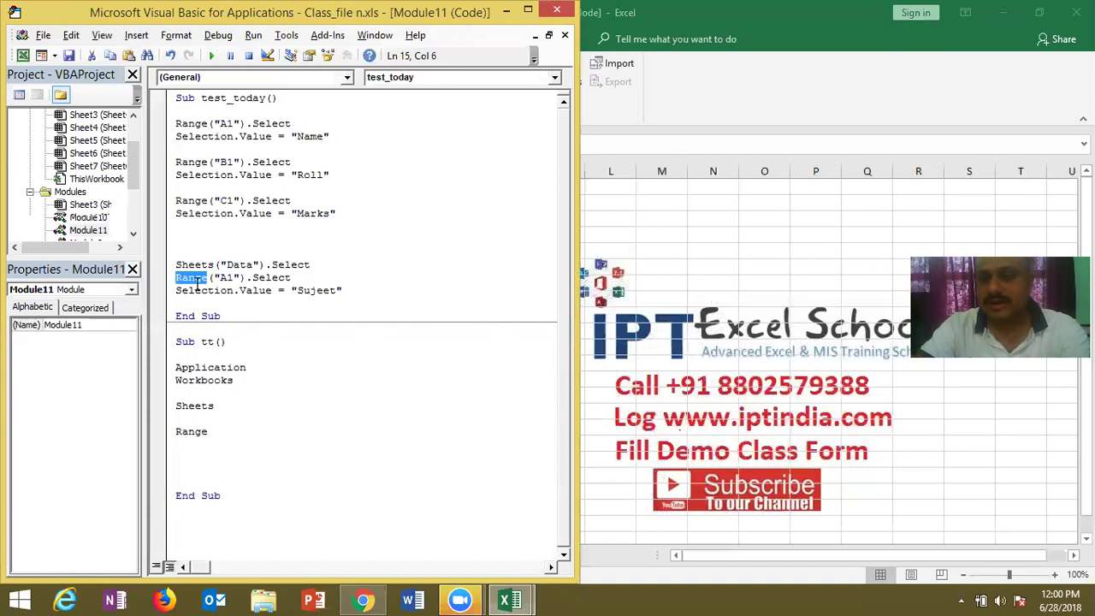
{"action": "double_click", "coordinate": [197, 291]}
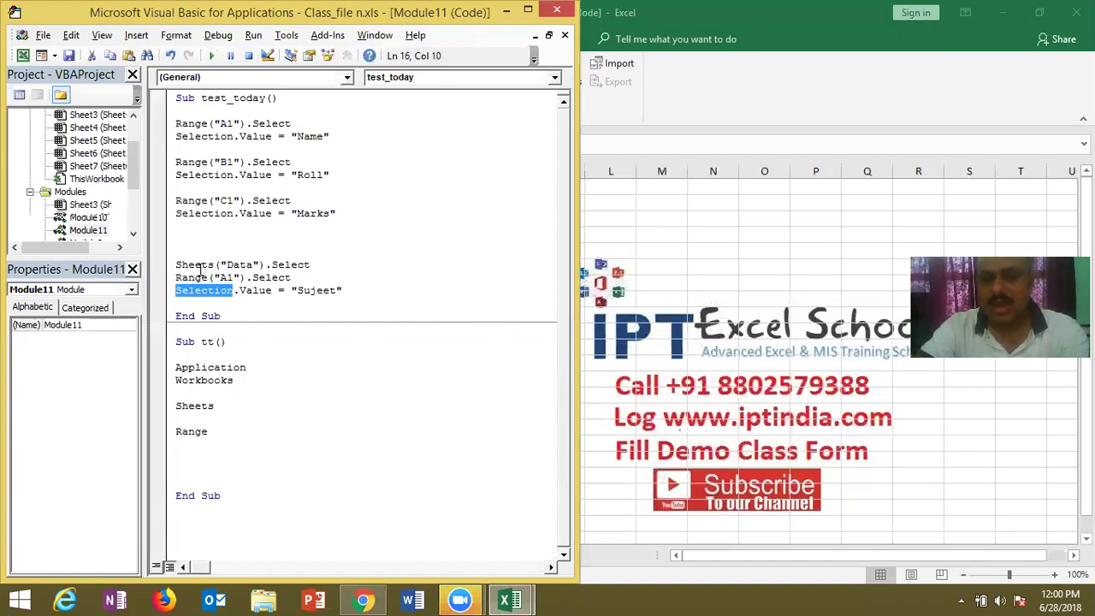
{"action": "double_click", "coordinate": [198, 265]}
{"action": "double_click", "coordinate": [199, 278]}
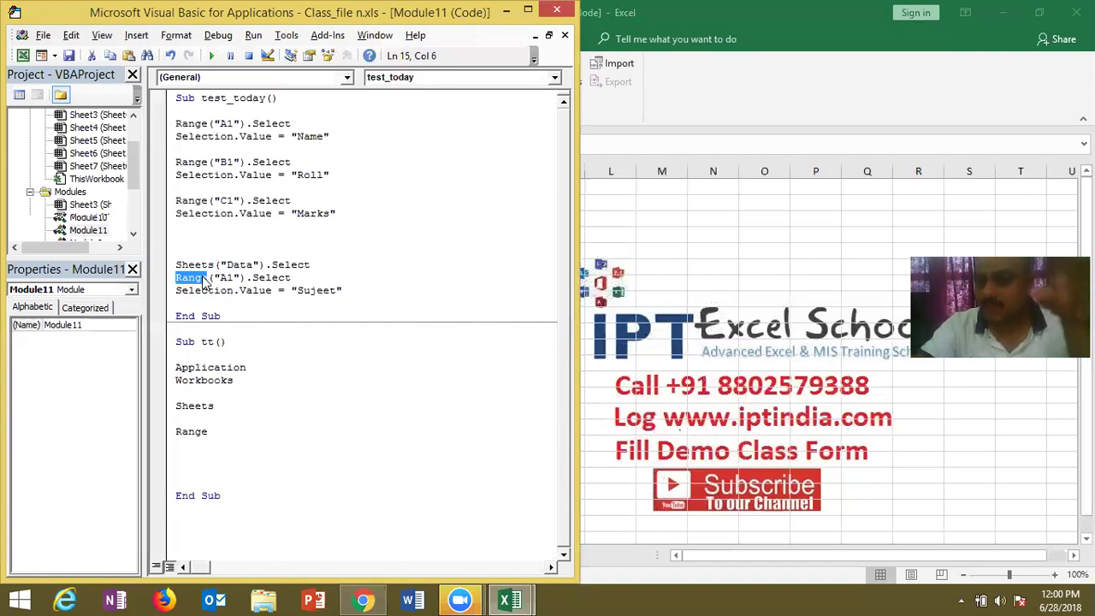
{"action": "double_click", "coordinate": [205, 290]}
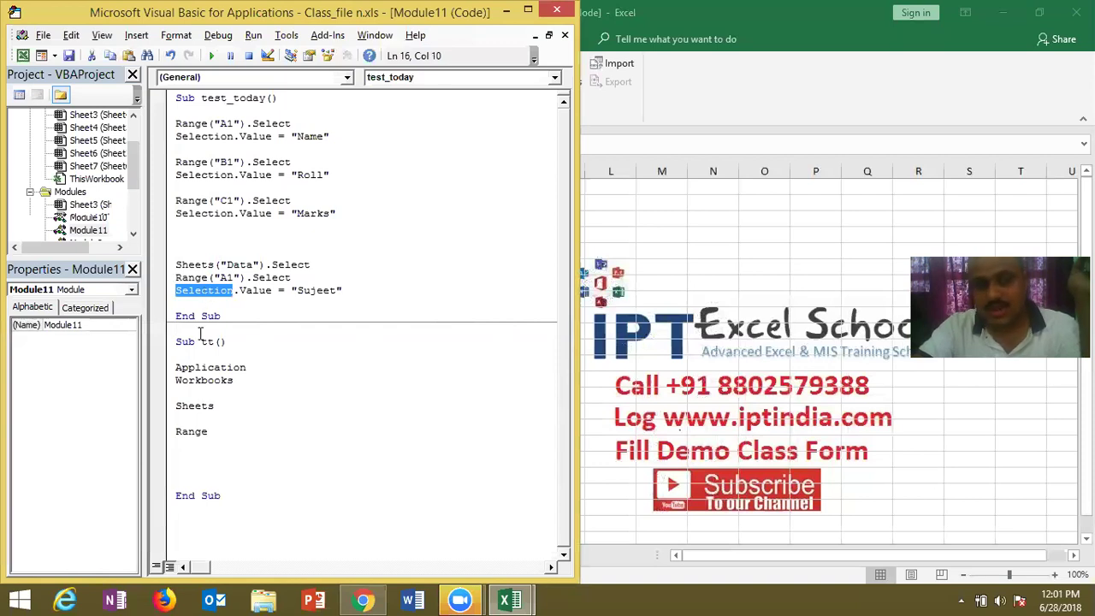
{"action": "left_click", "coordinate": [201, 371]}
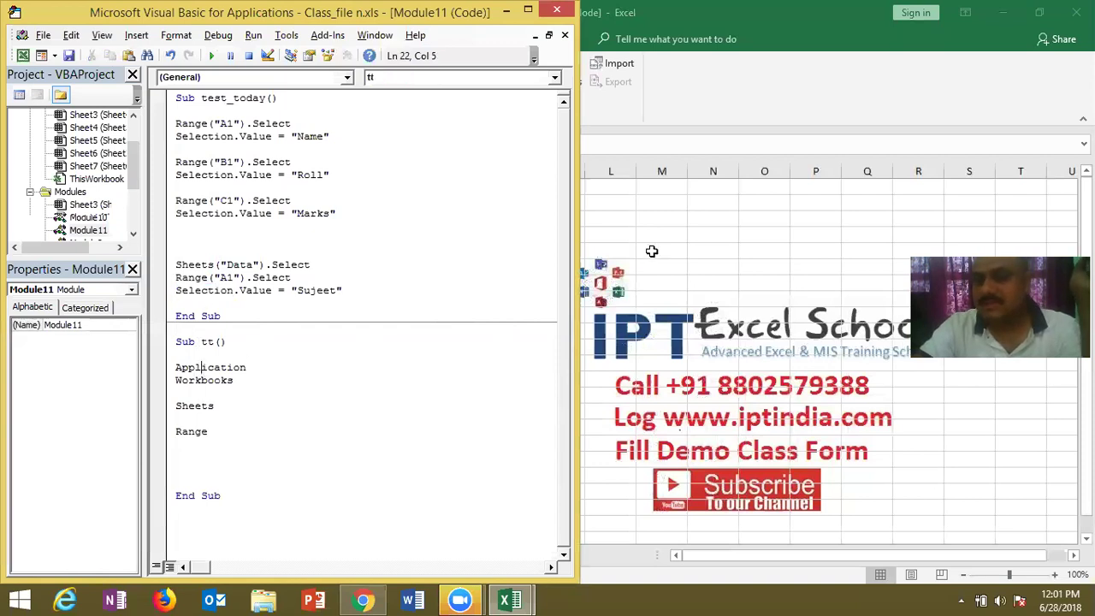
{"action": "left_click", "coordinate": [661, 247]}
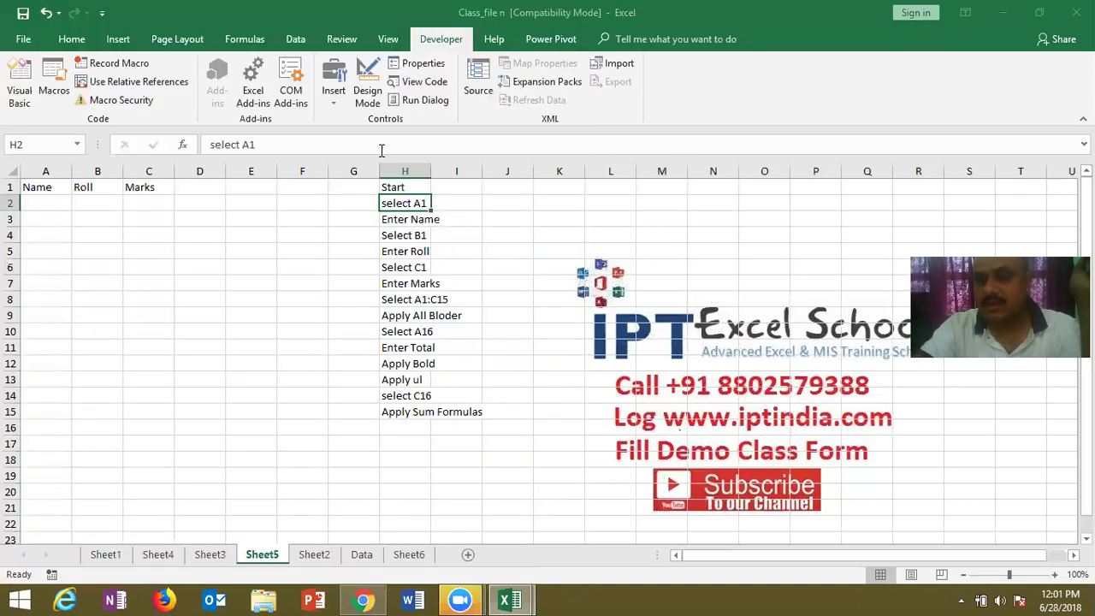
- Go over steps H2–H4 (select A1, Enter Name, Select B1), then show the Macros list
{"action": "left_click", "coordinate": [409, 201]}
{"action": "left_click", "coordinate": [409, 218]}
{"action": "left_click", "coordinate": [408, 233]}
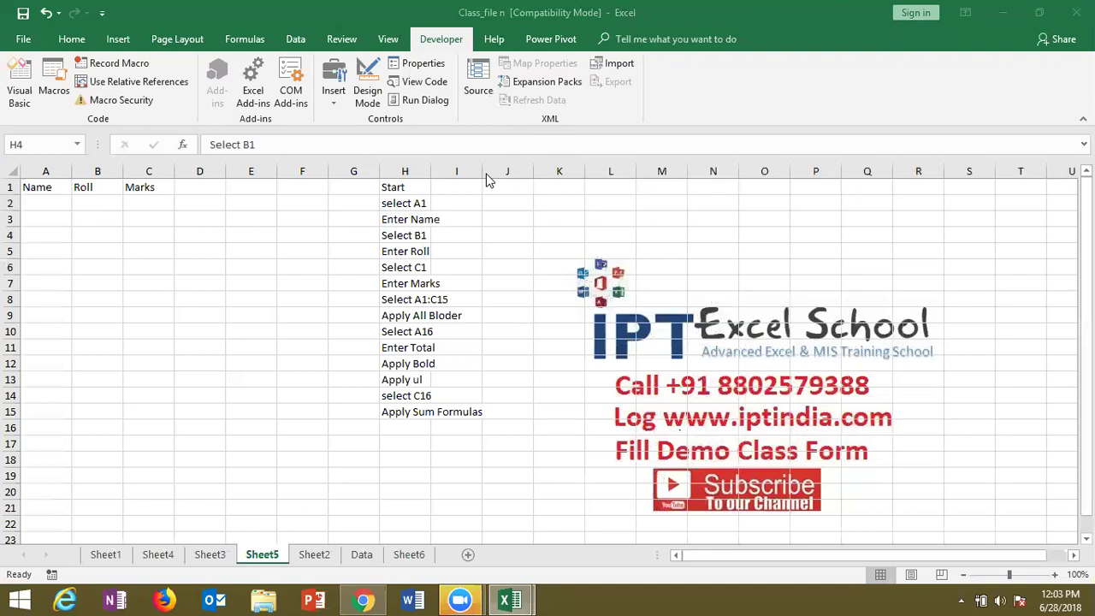
{"action": "left_click", "coordinate": [51, 94]}
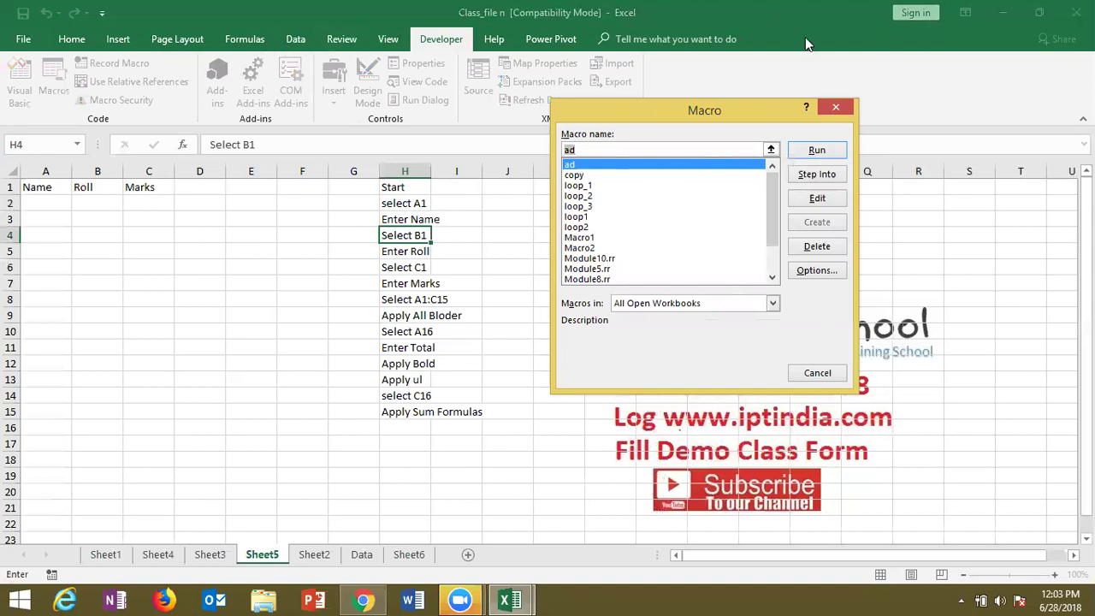
- Close the Macro dialog to return to Sheet5's step list
{"action": "left_click", "coordinate": [839, 112]}
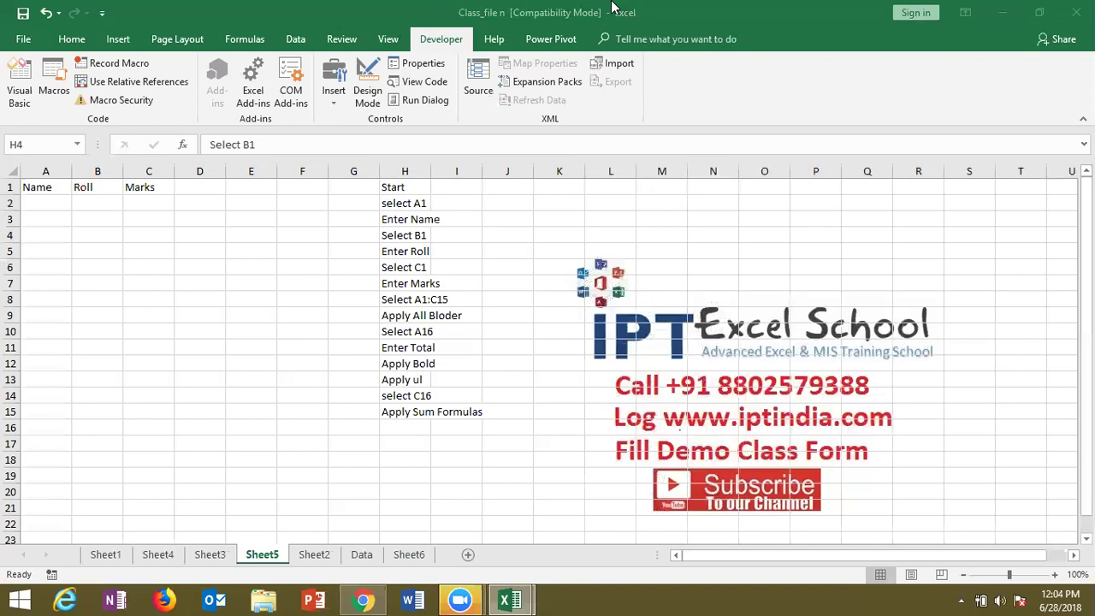
- Bring up Zoom's End Meeting or Leave Meeting prompt
{"action": "left_click", "coordinate": [612, 7]}
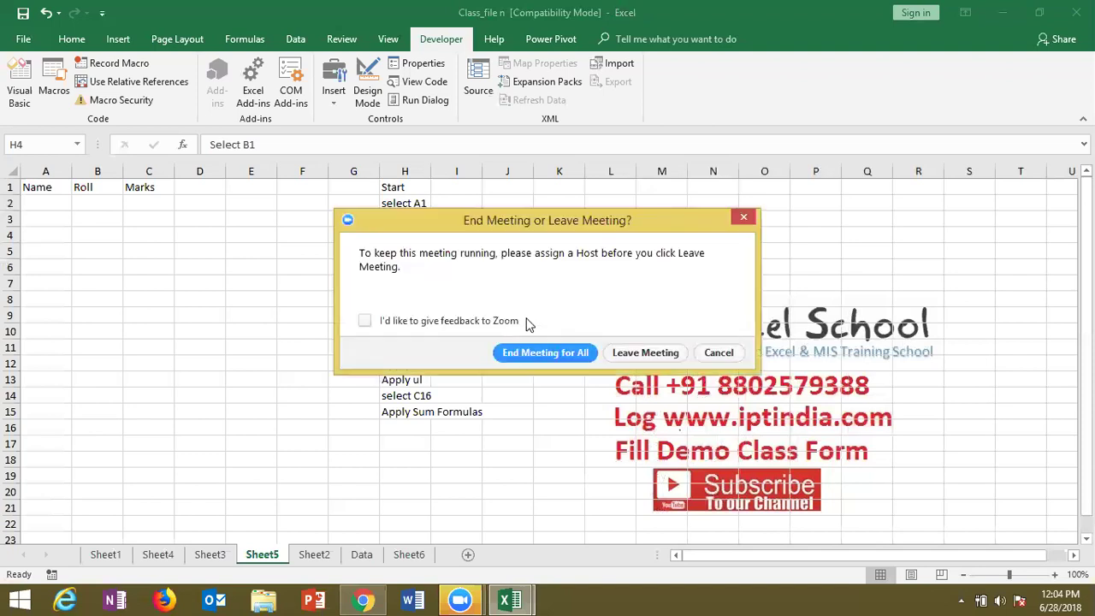